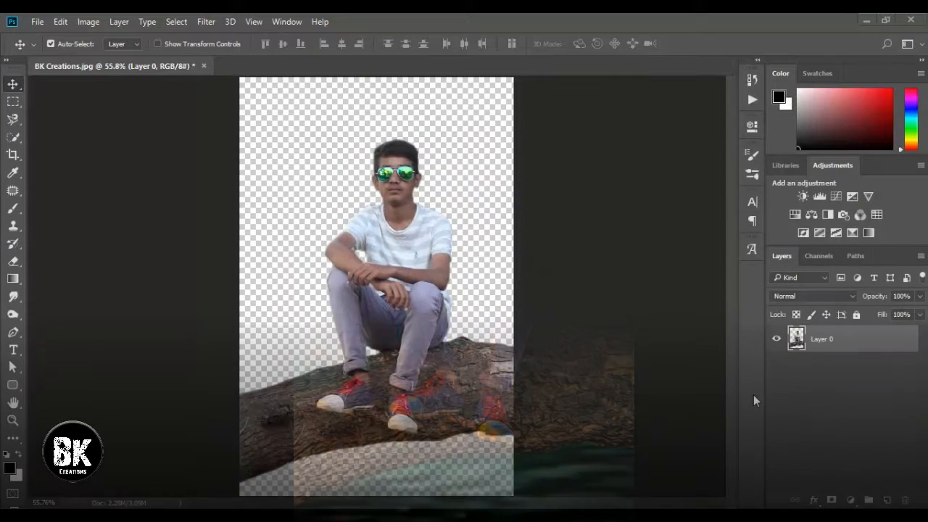
Step: Place the BK Creations1 image as a linked layer and scale it to about 195% so it covers the canvas
click(37, 22)
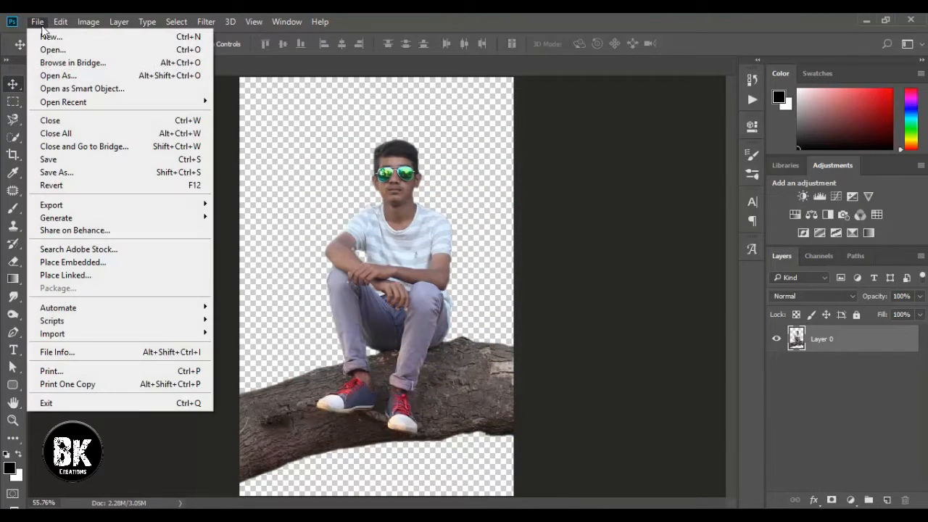
click(69, 276)
double_click(286, 155)
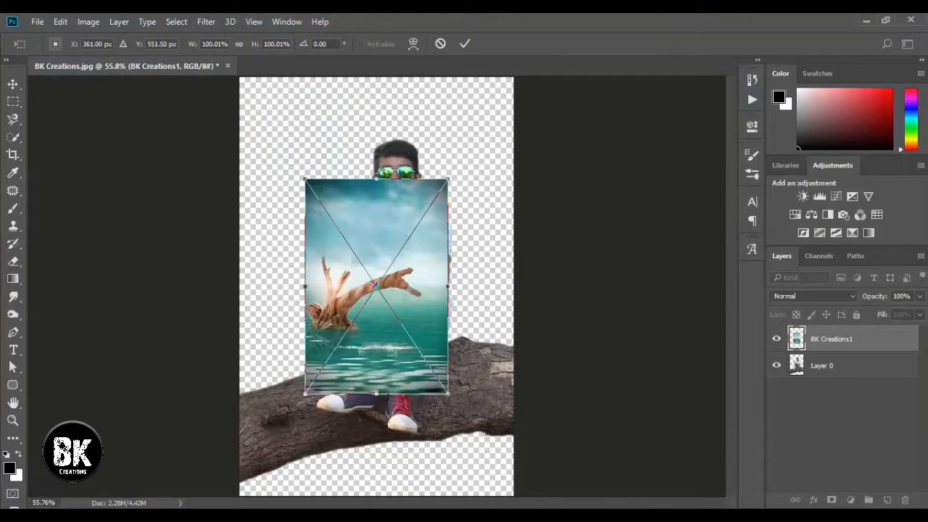
drag(448, 395, 528, 491)
key(Return)
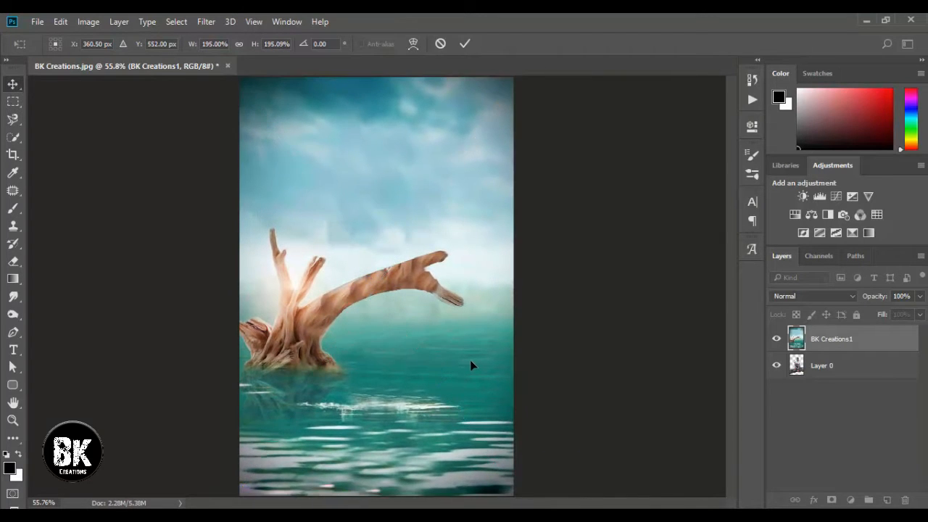
Step: Move the BK Creations1 background layer beneath Layer 0 and rasterize it
drag(885, 346, 879, 375)
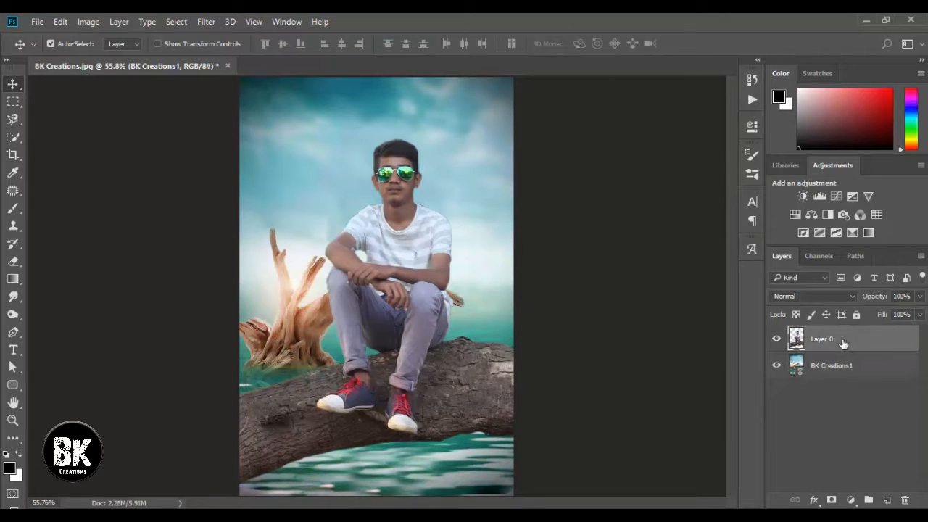
right_click(824, 365)
click(847, 368)
right_click(843, 370)
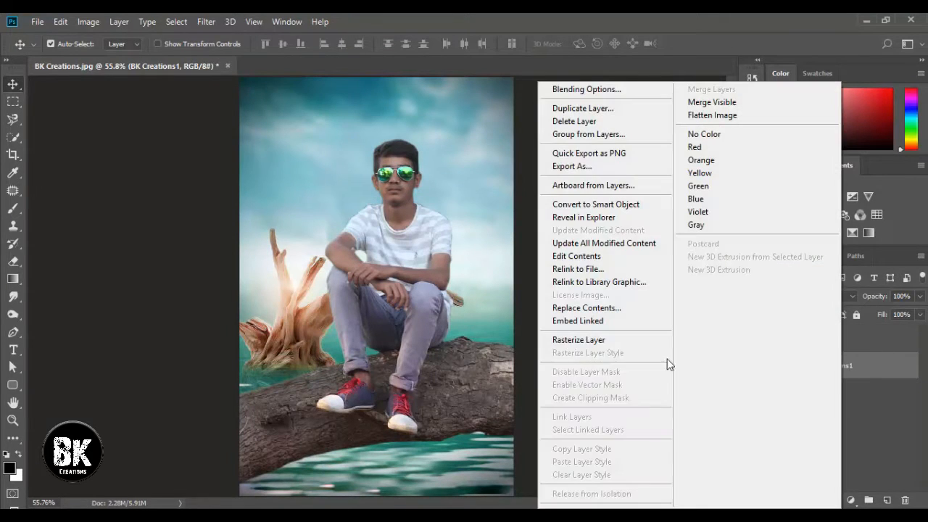
click(629, 341)
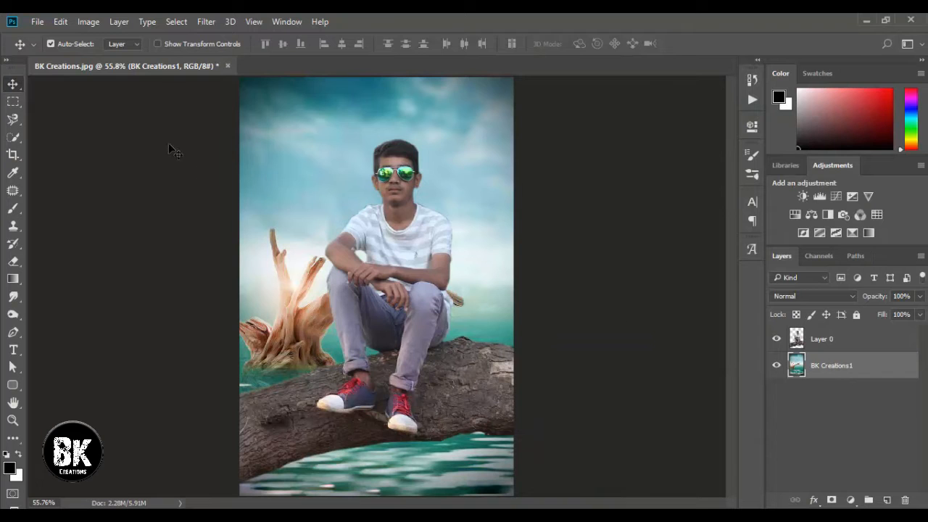
Step: Apply a Gaussian Blur with a 5.0 pixel radius to the BK Creations1 background layer
click(206, 21)
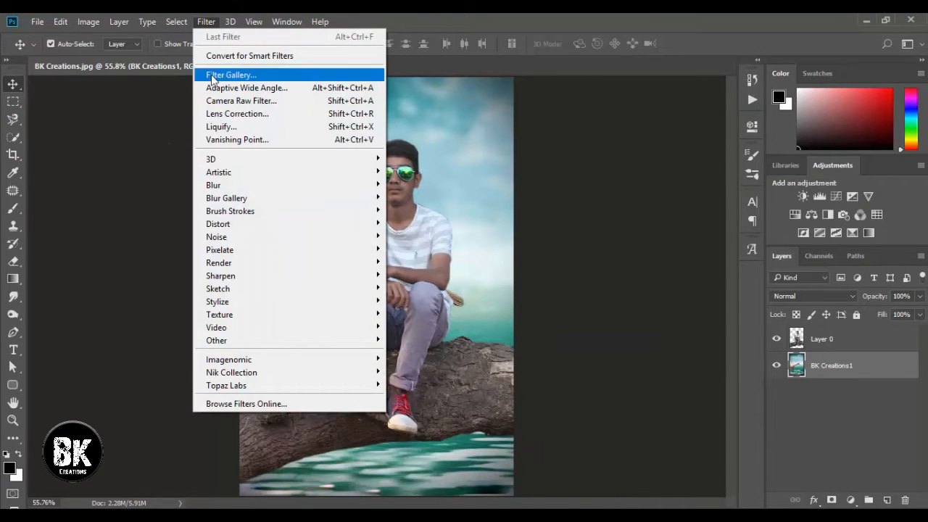
mouse_move(239, 184)
click(412, 236)
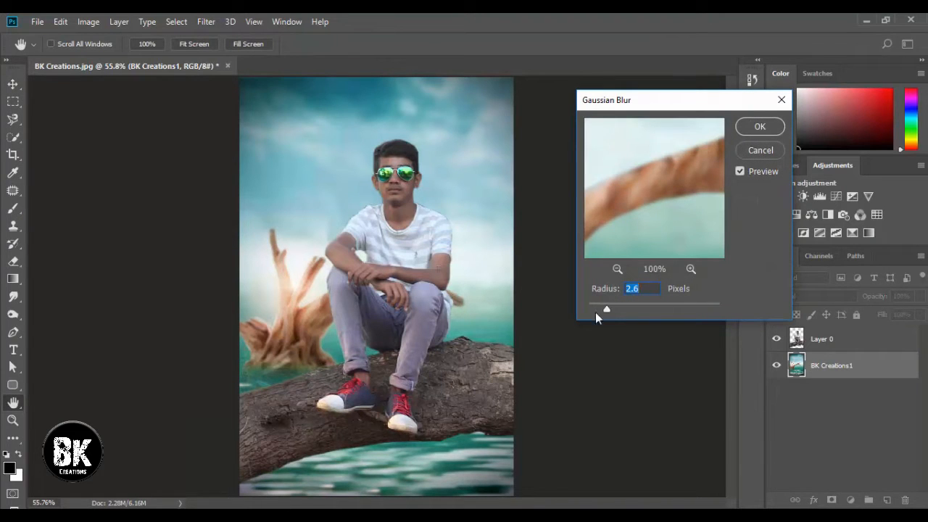
drag(607, 305, 625, 309)
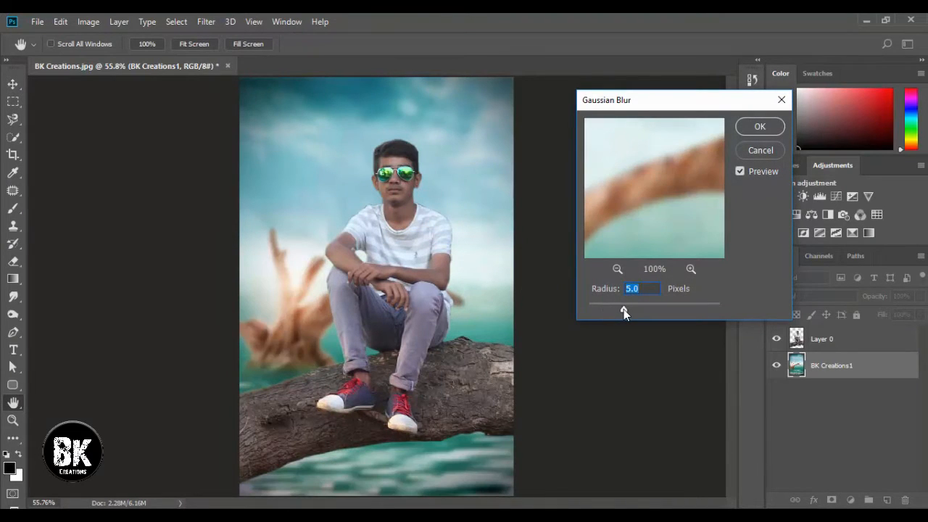
key(Return)
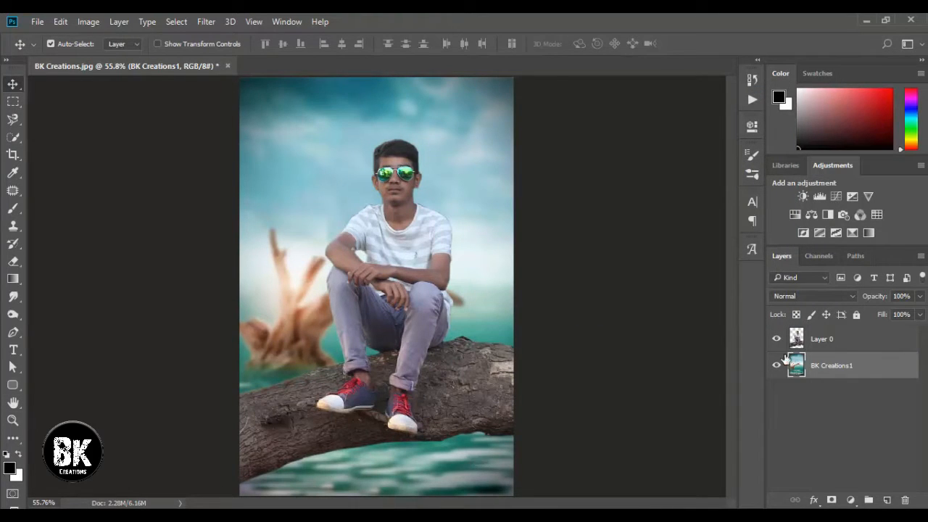
Step: Brighten Layer 0 with a Levels adjustment, setting the white input level to 237
click(835, 350)
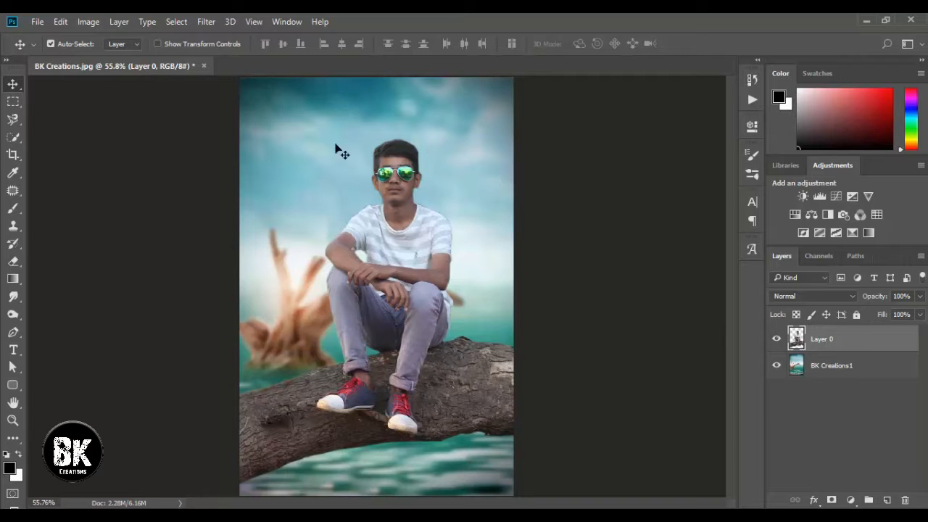
click(88, 22)
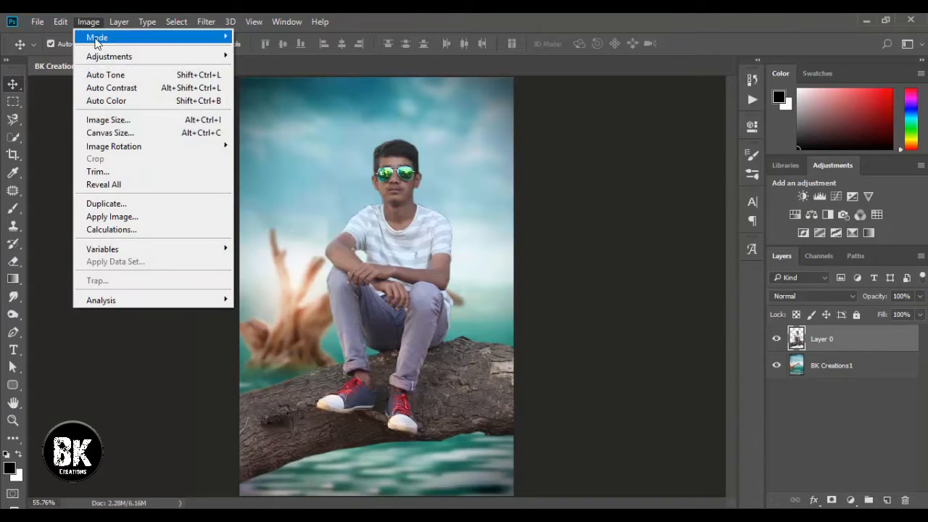
mouse_move(105, 57)
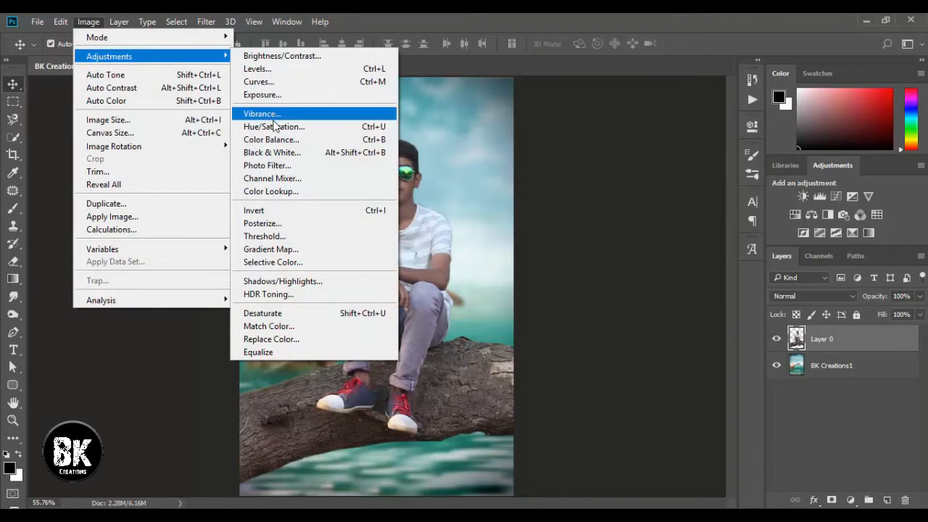
click(274, 68)
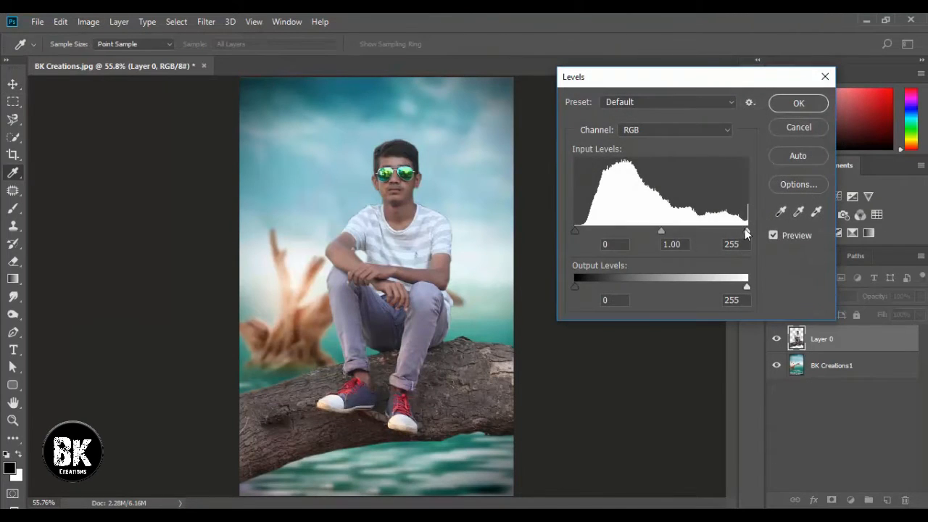
drag(747, 233, 736, 234)
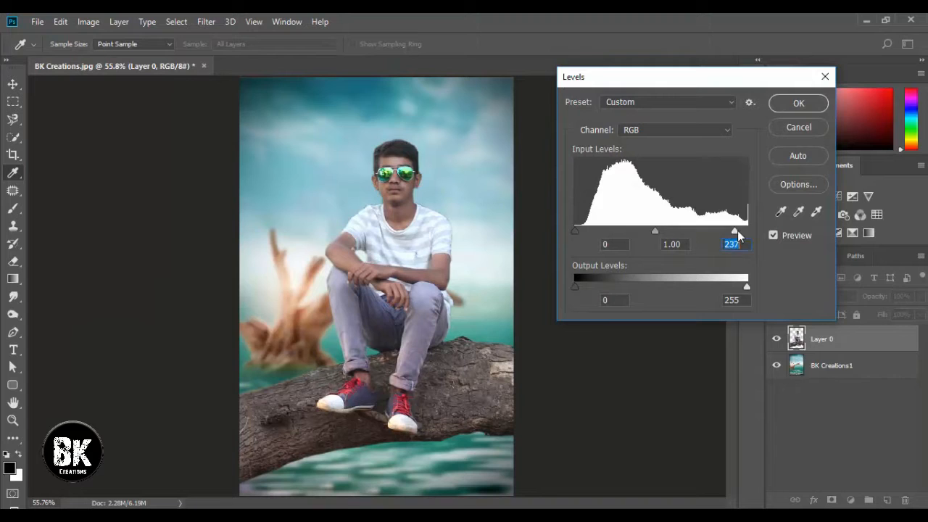
click(798, 103)
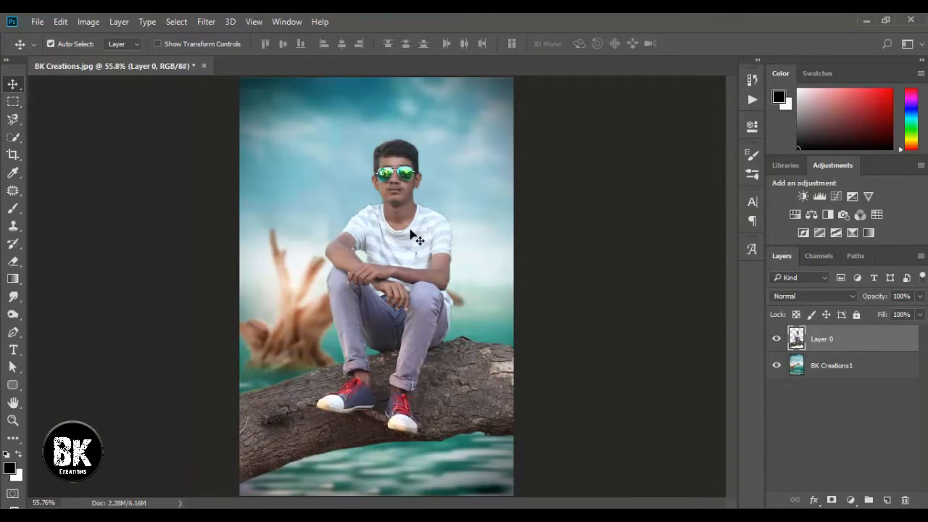
Step: Apply the Color Efex Pro 4 Dark Contrasts filter to Layer 0 with Dark Detail Extractor at 80% and Saturation at 42%
click(208, 23)
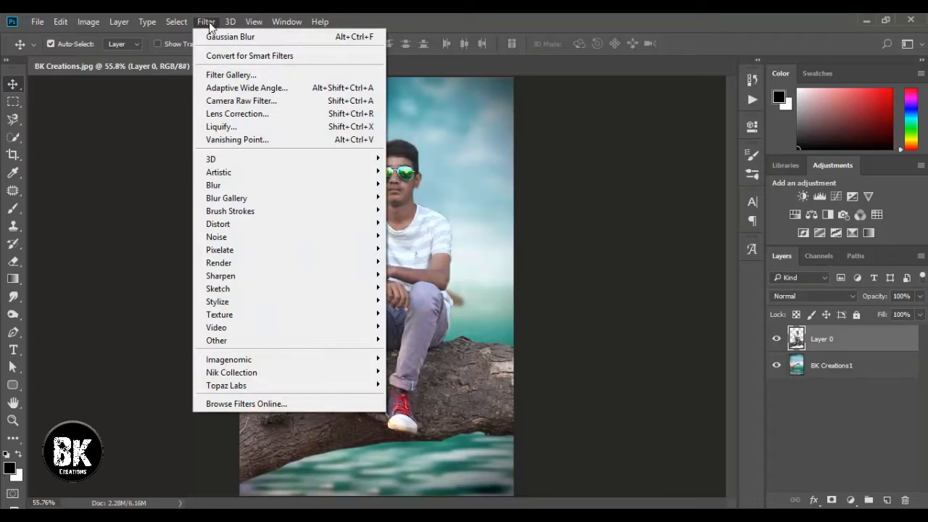
mouse_move(266, 375)
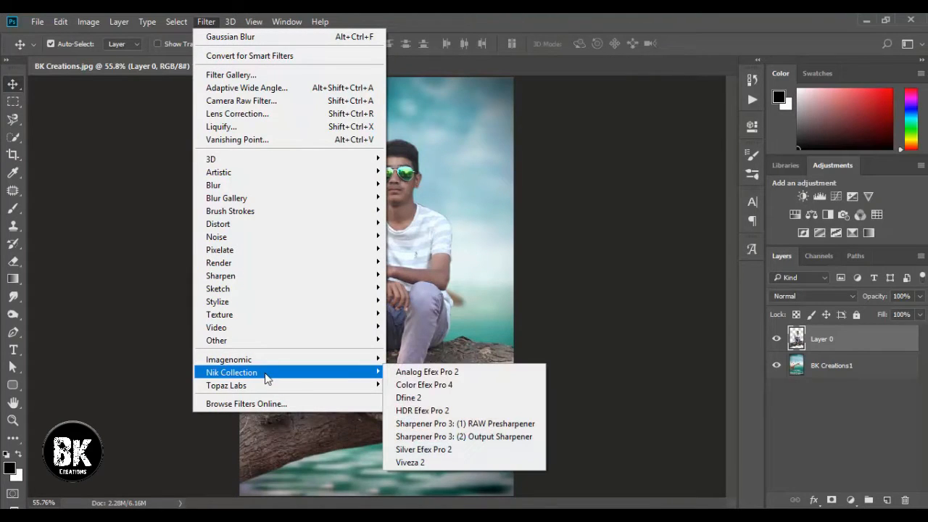
click(431, 386)
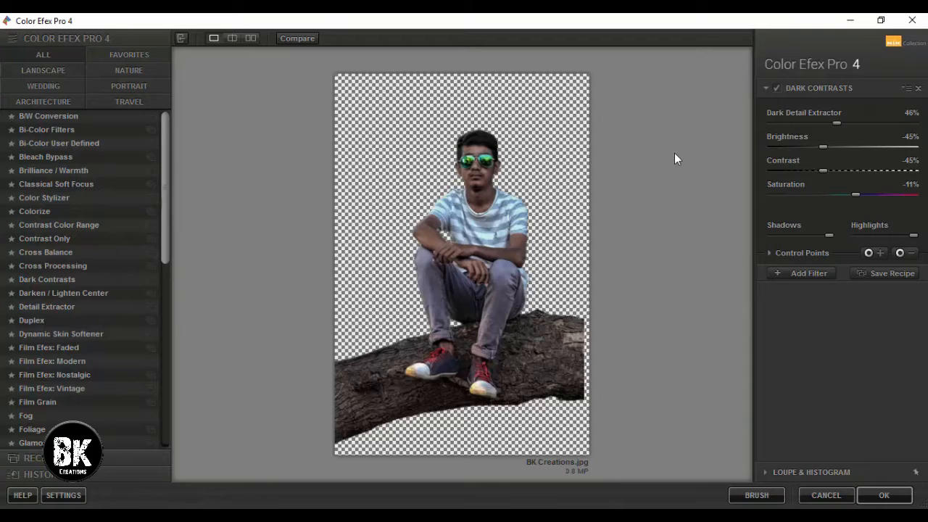
click(59, 280)
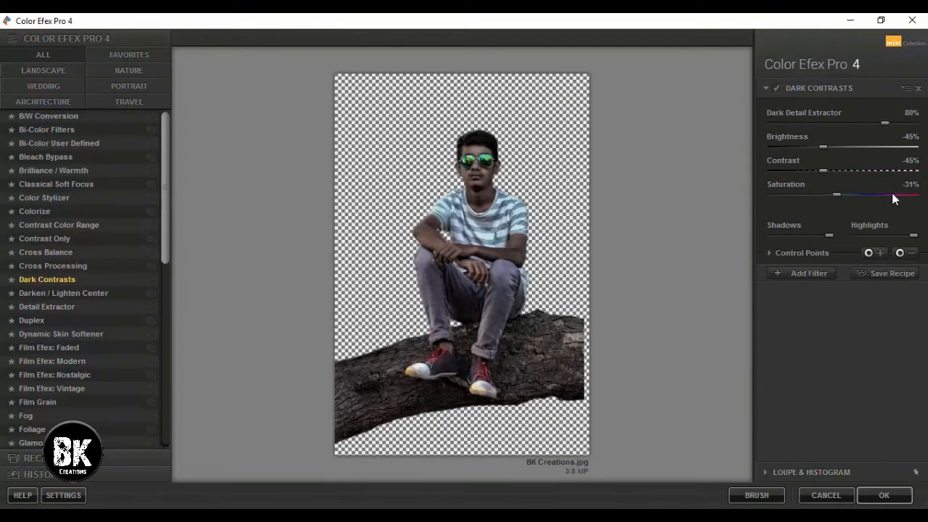
click(892, 193)
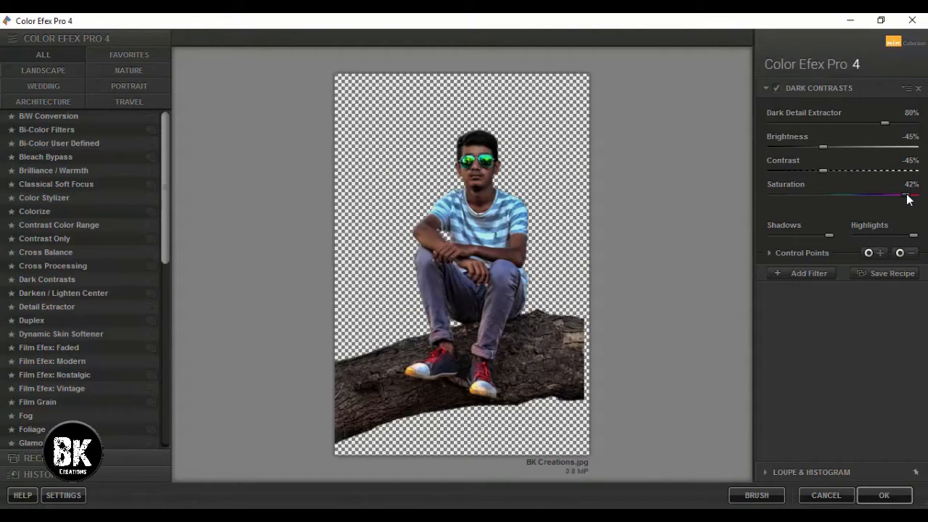
click(789, 273)
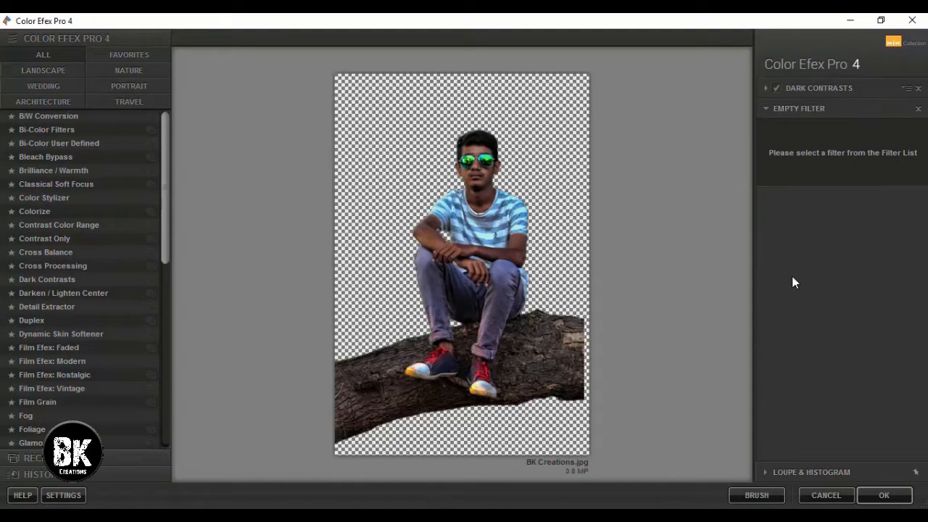
click(882, 495)
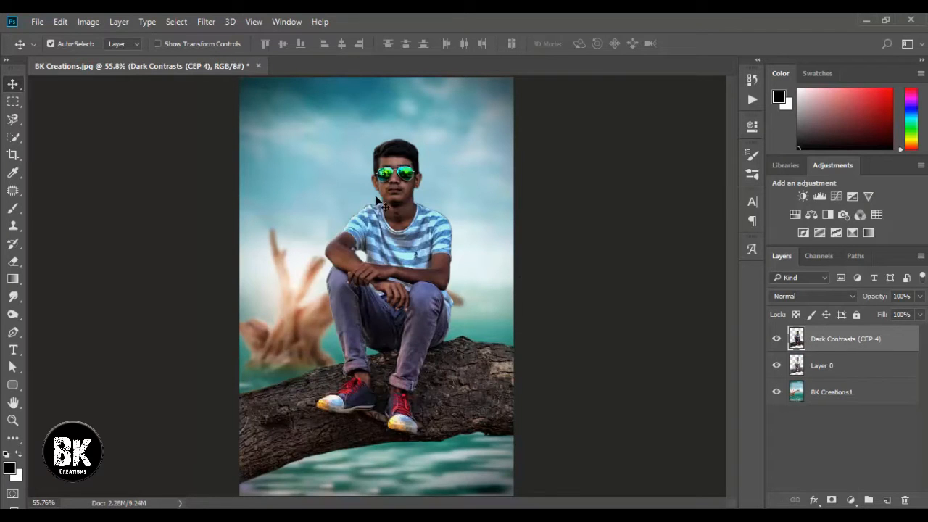
Step: Erase the Dark Contrasts layer over the man's mouth, chin and neck with a soft eraser at 100% opacity
key(ctrl+1)
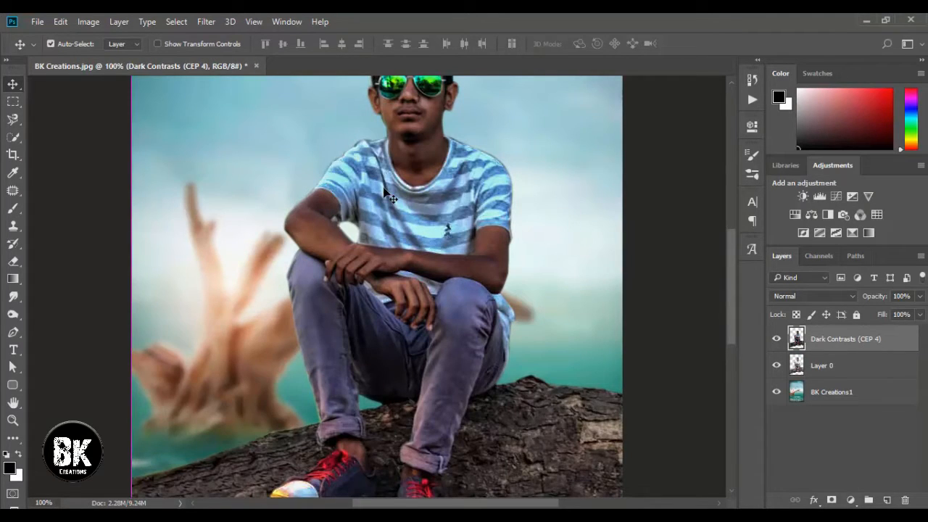
drag(386, 193, 368, 334)
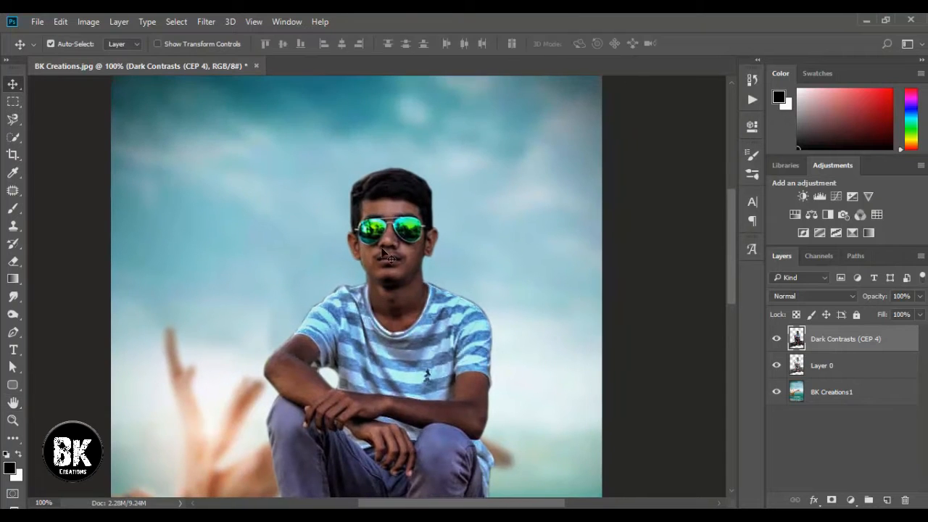
click(13, 261)
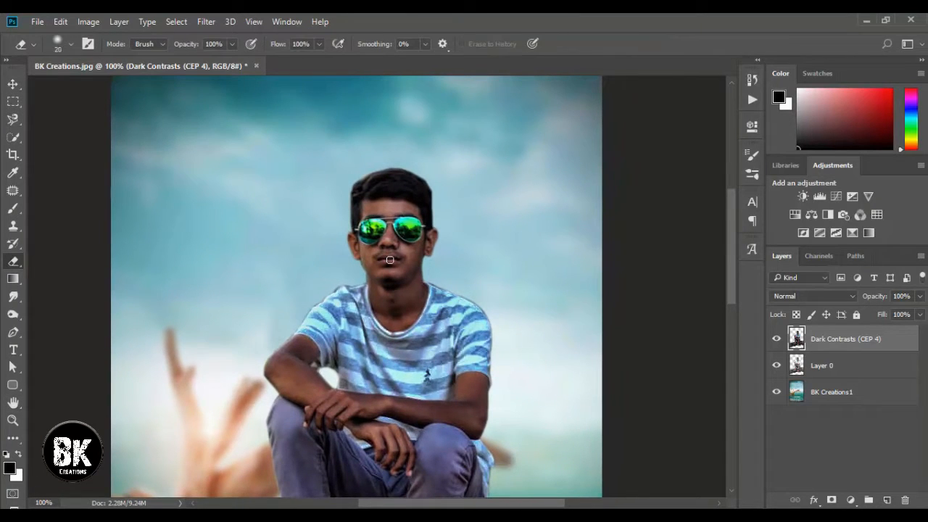
key(bracketright)
mouse_move(392, 263)
mouse_down()
mouse_move(396, 287)
mouse_move(380, 277)
mouse_move(397, 304)
mouse_move(404, 269)
mouse_move(410, 288)
mouse_move(386, 307)
mouse_move(396, 324)
mouse_move(416, 288)
mouse_move(408, 317)
mouse_move(385, 315)
mouse_move(374, 288)
mouse_up()
key(bracketright)
key(bracketleft)
key(bracketleft)
key(bracketleft)
key(bracketleft)
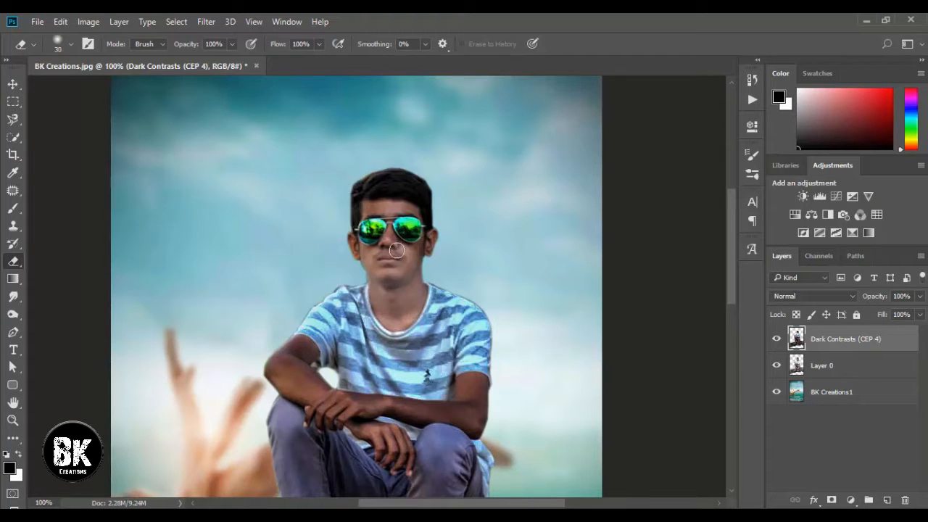
Step: Erase the Dark Contrasts layer over the rest of the face, including cheeks, ears and forehead, using progressively smaller eraser sizes
mouse_move(397, 252)
mouse_down()
mouse_move(440, 243)
mouse_move(397, 260)
mouse_move(349, 248)
mouse_up()
key(bracketleft)
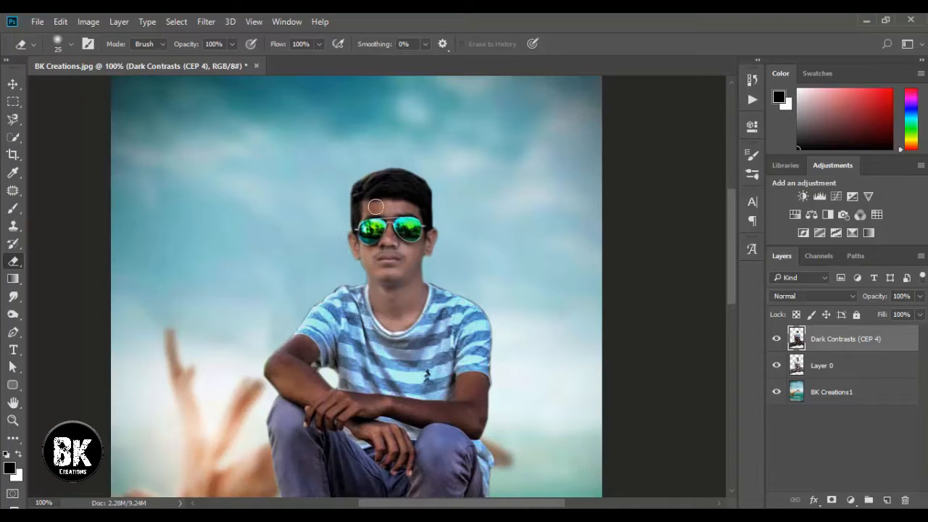
mouse_move(375, 206)
mouse_down()
mouse_move(411, 211)
mouse_move(367, 206)
mouse_move(370, 214)
mouse_move(415, 212)
mouse_move(376, 203)
mouse_move(366, 215)
mouse_move(426, 243)
mouse_up()
key(bracketleft)
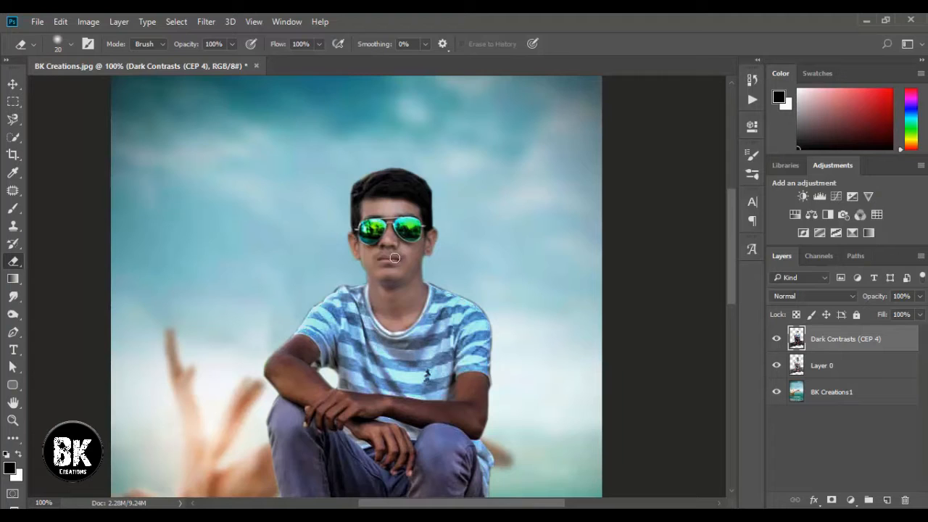
key(bracketleft)
scroll(425, 239, down, 2)
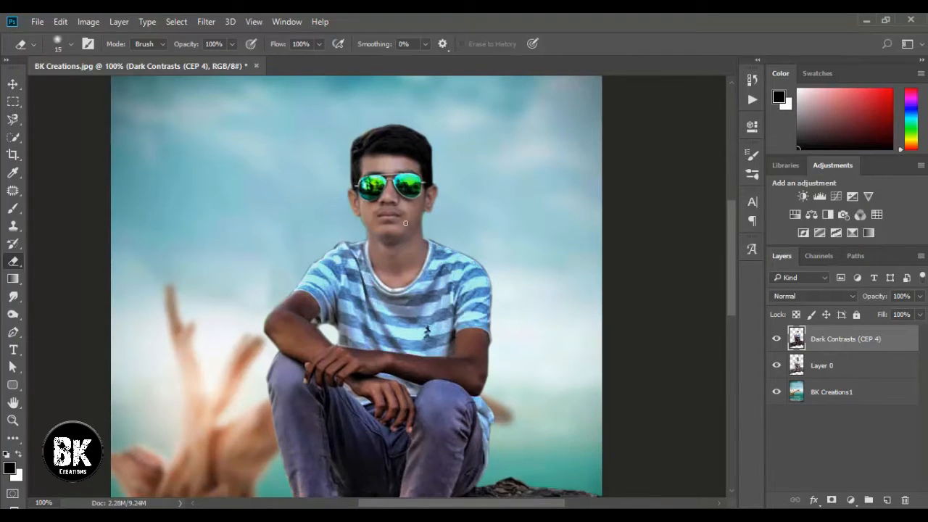
Step: Erase the Dark Contrasts layer over the skin of both arms, adjusting the eraser size to fit
key(bracketright)
scroll(395, 248, down, 3)
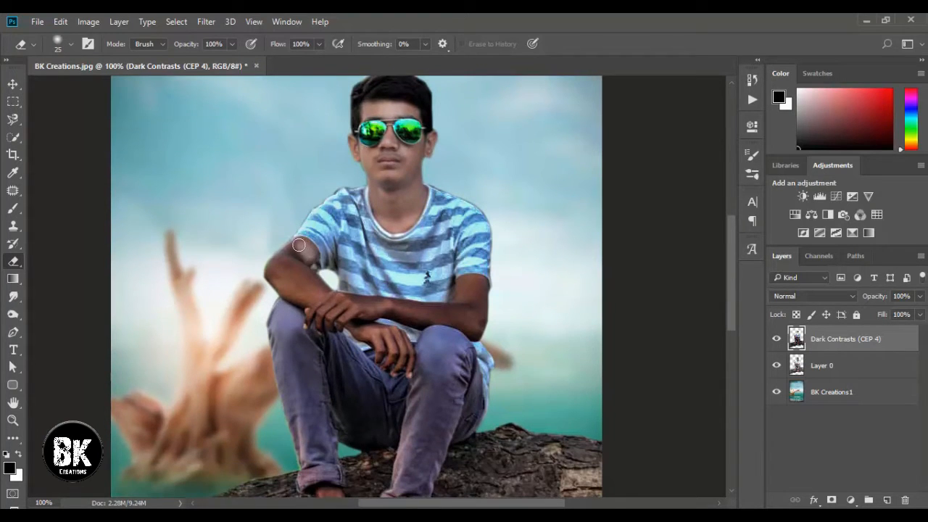
mouse_move(305, 245)
mouse_down()
mouse_move(266, 264)
mouse_move(310, 302)
mouse_move(293, 292)
mouse_move(300, 269)
mouse_move(333, 302)
mouse_move(287, 270)
mouse_move(292, 290)
mouse_move(281, 288)
mouse_move(319, 309)
mouse_up()
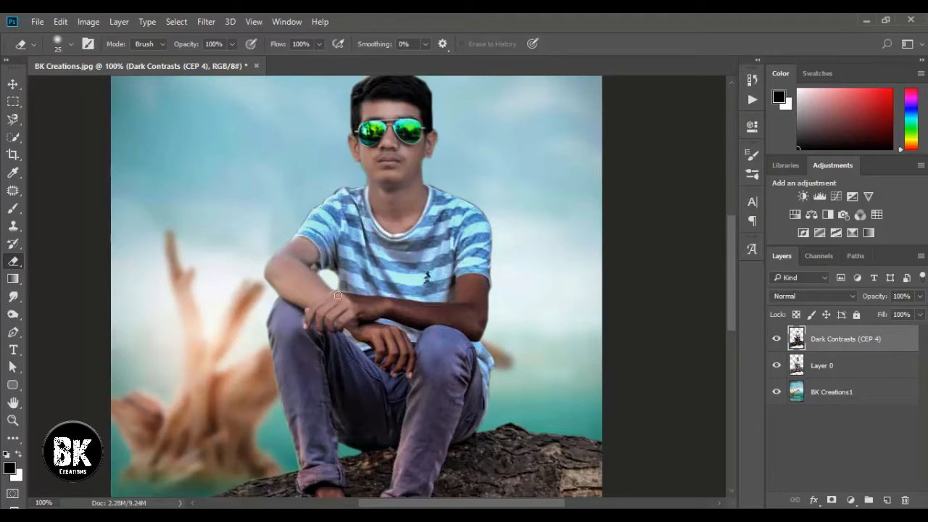
key(bracketright)
key(bracketright)
mouse_move(338, 295)
mouse_down()
mouse_move(460, 308)
mouse_move(458, 283)
mouse_move(480, 282)
mouse_move(479, 300)
mouse_move(462, 311)
mouse_move(471, 303)
mouse_move(479, 313)
mouse_move(483, 286)
mouse_move(481, 333)
mouse_move(361, 316)
mouse_move(468, 315)
mouse_move(474, 332)
mouse_move(473, 315)
mouse_move(364, 303)
mouse_move(385, 318)
mouse_move(370, 287)
mouse_up()
scroll(372, 308, down, 3)
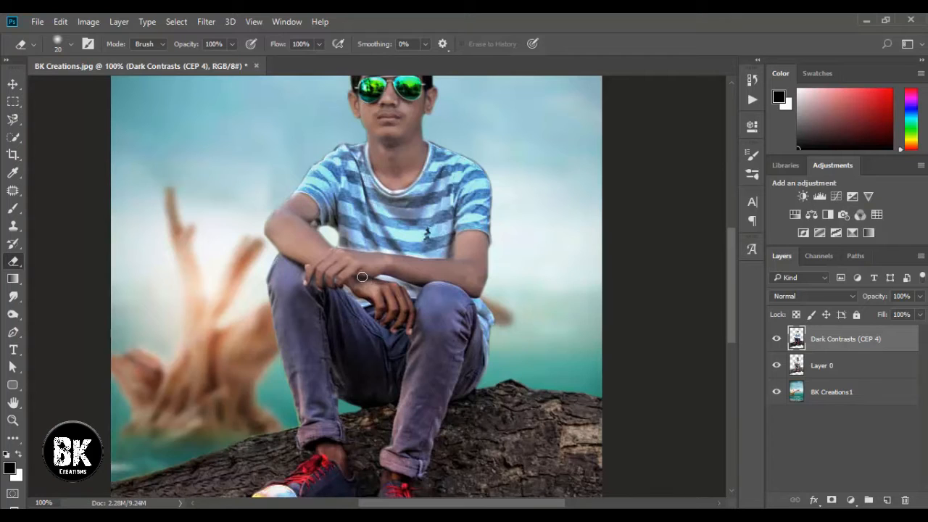
Step: Erase the Dark Contrasts layer over the hands and fingers with a small eraser of about 15 to 20 px
key(bracketleft)
key(bracketright)
key(bracketleft)
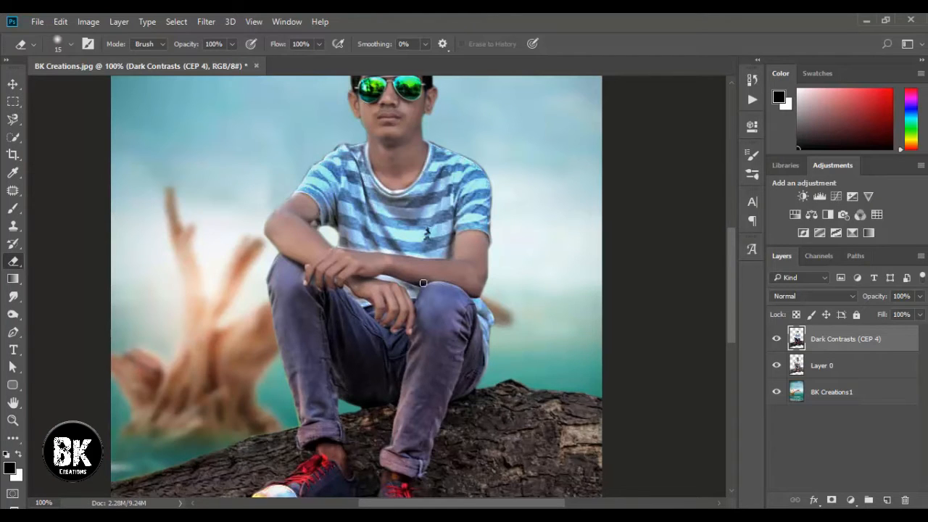
scroll(424, 283, up, 3)
key(bracketright)
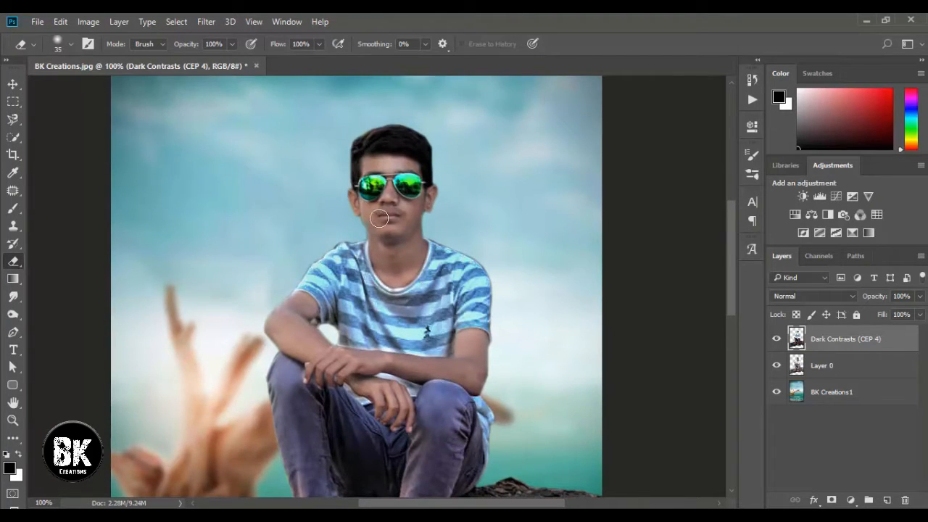
Step: Erase the Dark Contrasts layer over the skin of the ankles with a small eraser of about 15 to 20 px
key(bracketright)
scroll(470, 195, down, 5)
key(bracketleft)
key(bracketleft)
key(bracketleft)
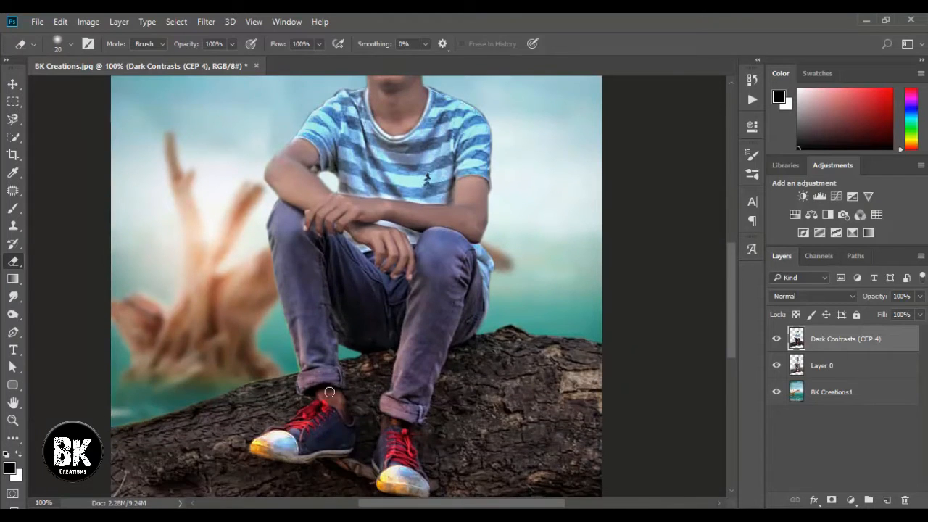
key(bracketleft)
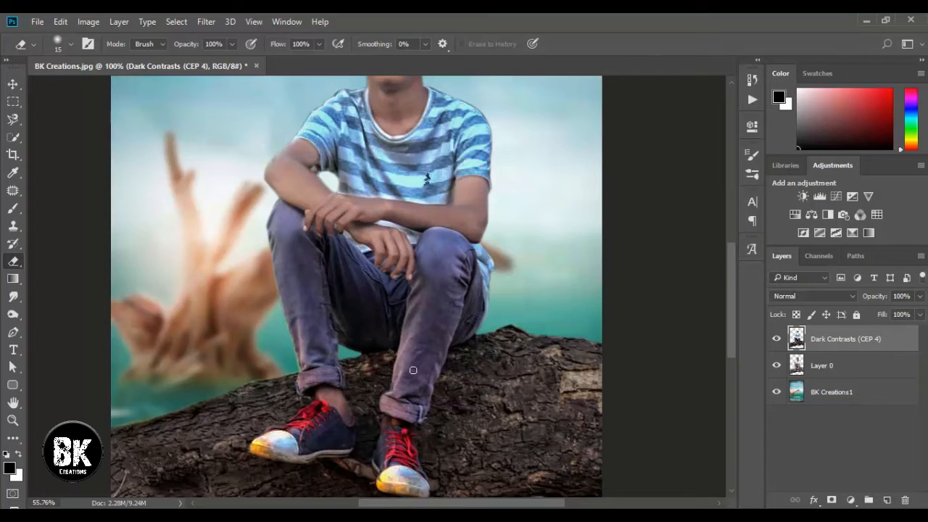
key(ctrl+0)
key(ctrl+minus)
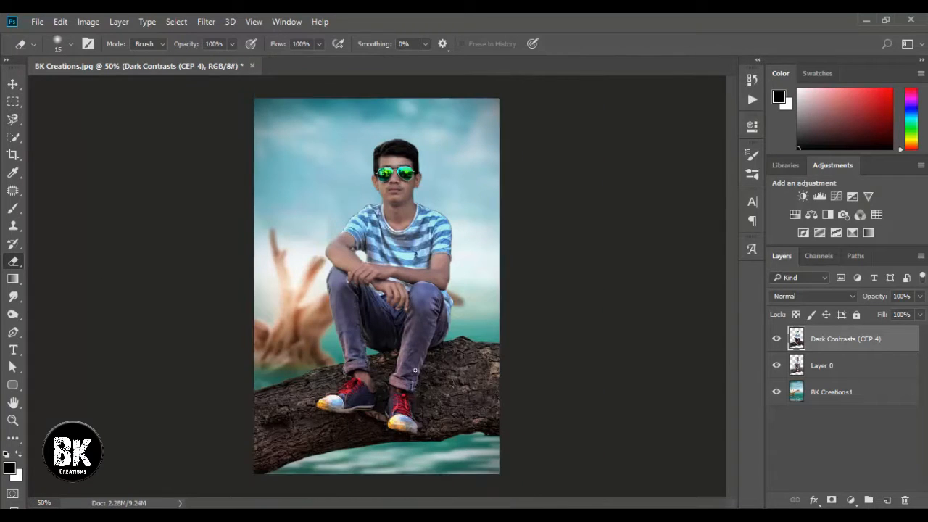
Step: Set up the Smudge tool on the Dark Contrasts layer with the 30 px dotted brush, angling its tip to follow the hair
click(834, 367)
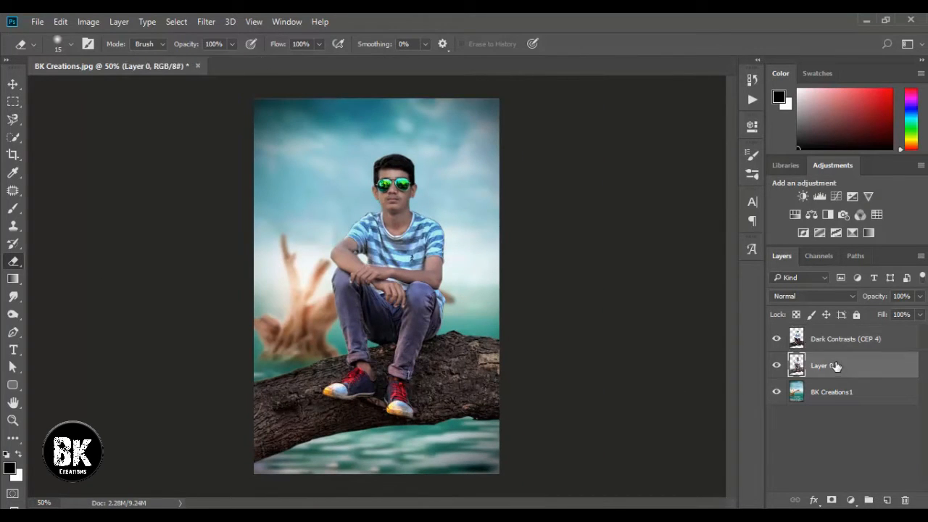
click(837, 347)
key(ctrl+1)
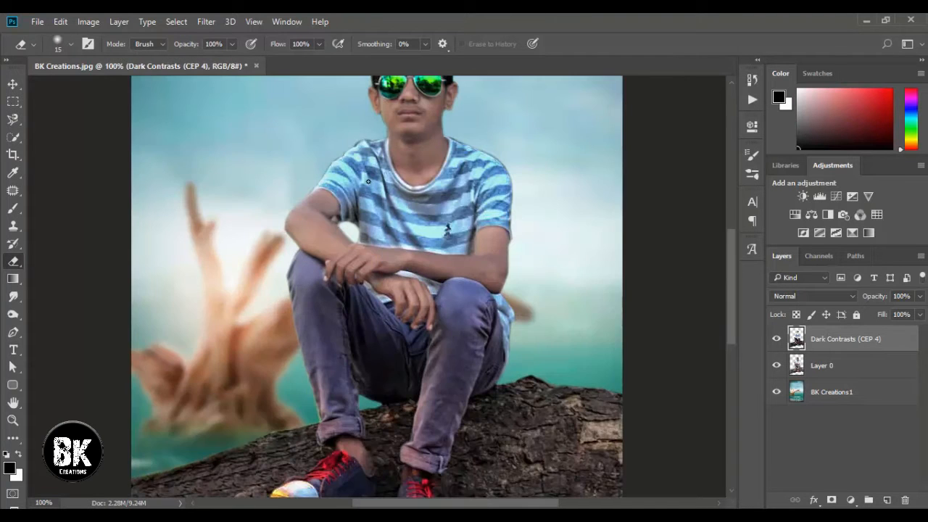
scroll(369, 180, up, 4)
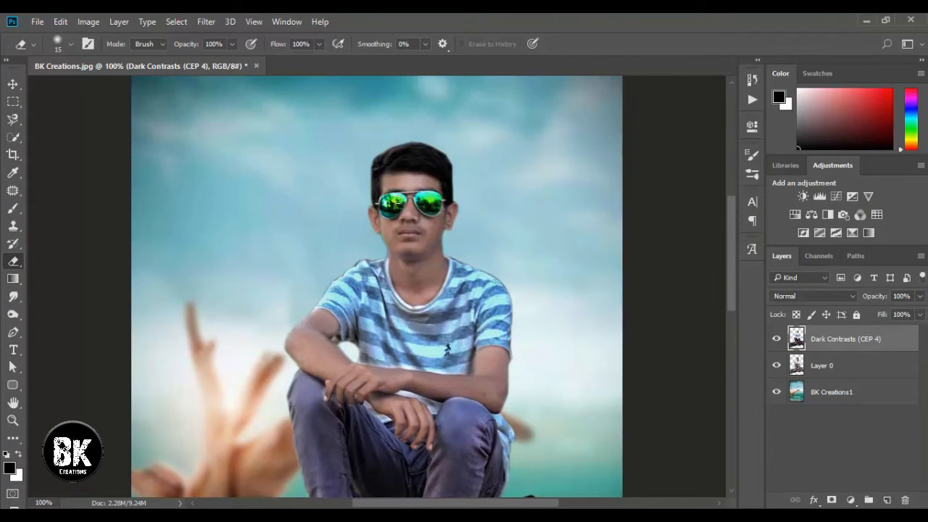
key(ctrl+plus)
scroll(395, 198, up, 4)
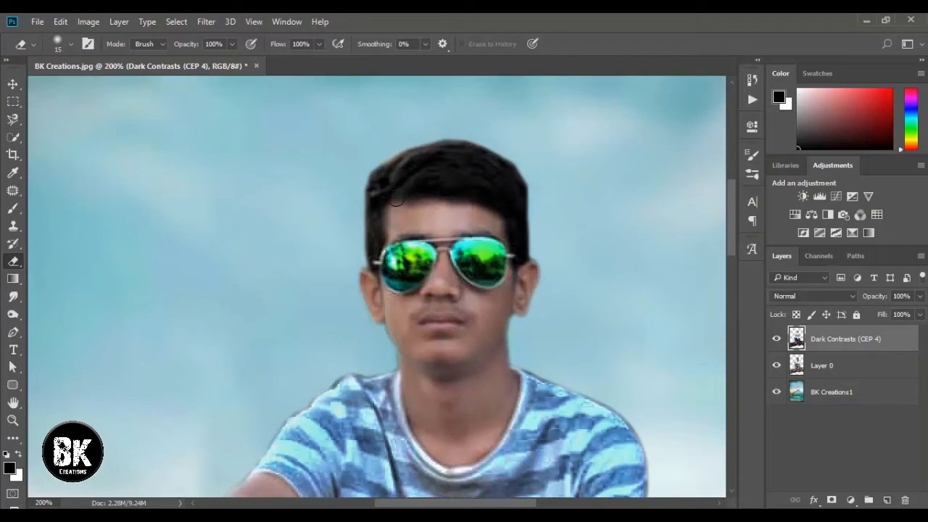
click(13, 297)
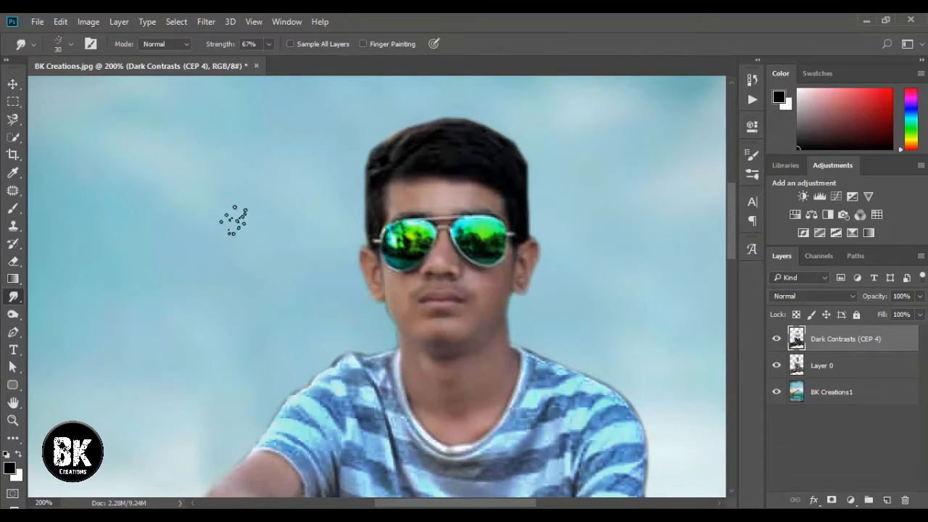
right_click(360, 192)
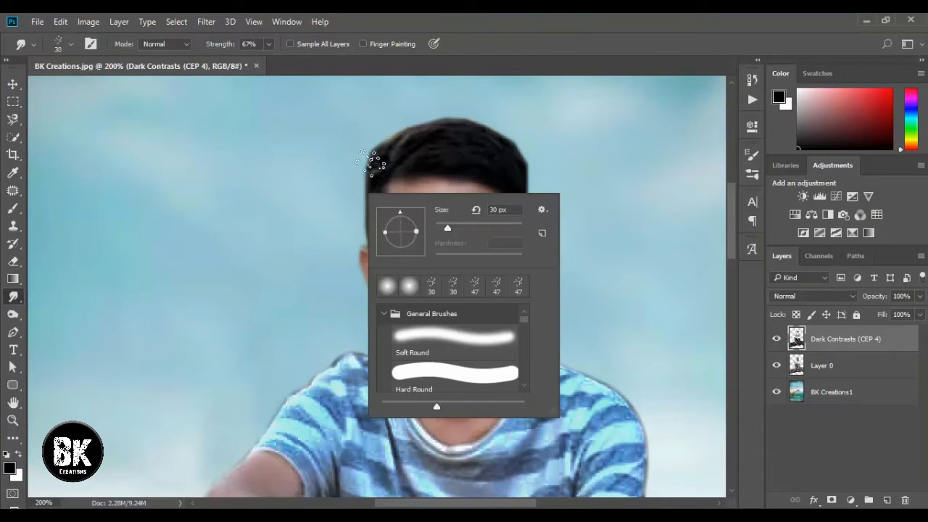
drag(400, 216, 391, 218)
scroll(380, 171, up, 1)
click(381, 172)
Step: Smudge the hair upward along the top of the man's head into fine strands at 67% strength
drag(397, 154, 416, 128)
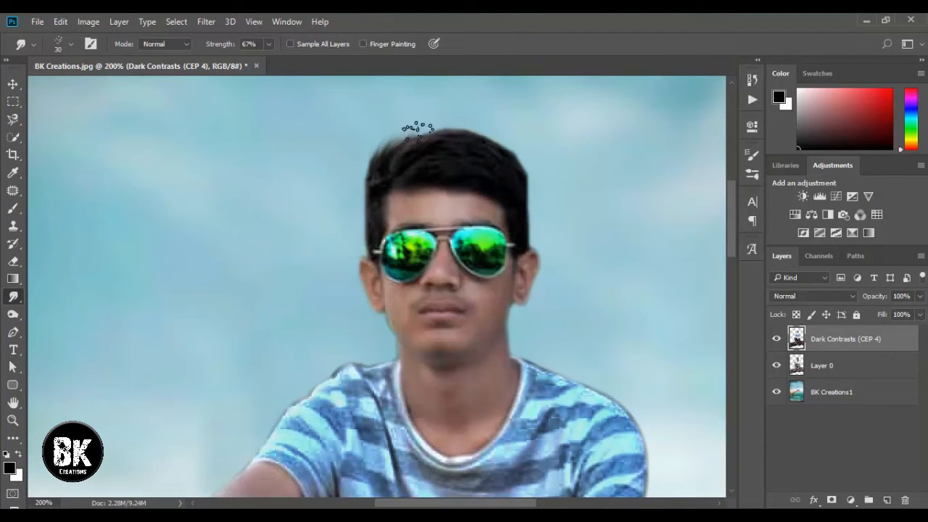
mouse_move(387, 160)
mouse_down()
mouse_move(439, 127)
mouse_move(397, 172)
mouse_move(400, 150)
mouse_move(419, 152)
mouse_move(405, 168)
mouse_move(452, 121)
mouse_up()
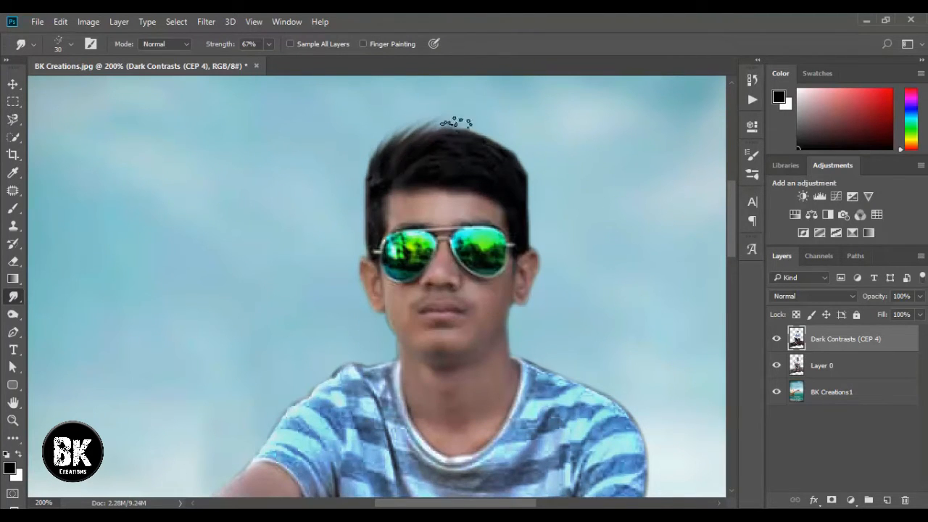
drag(415, 163, 457, 119)
drag(419, 177, 453, 123)
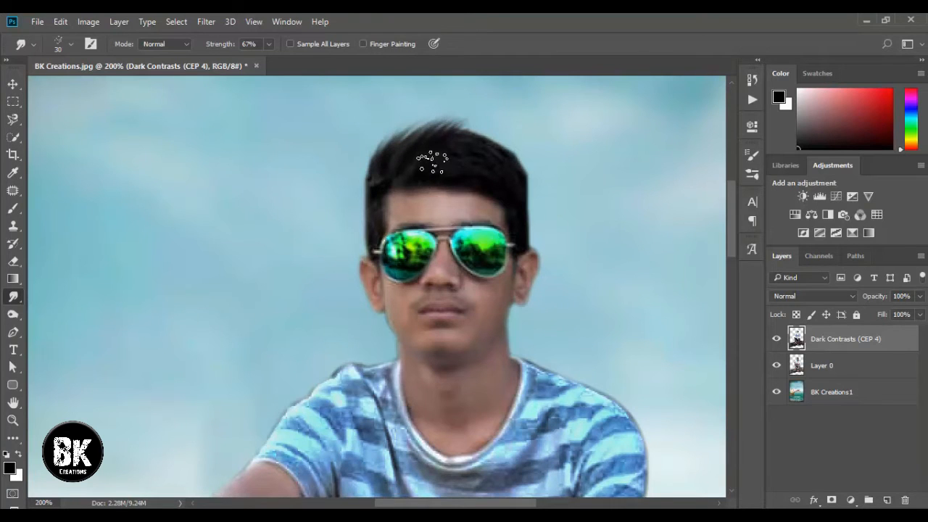
drag(431, 155, 468, 120)
mouse_move(383, 170)
mouse_down()
mouse_move(409, 122)
mouse_move(439, 119)
mouse_up()
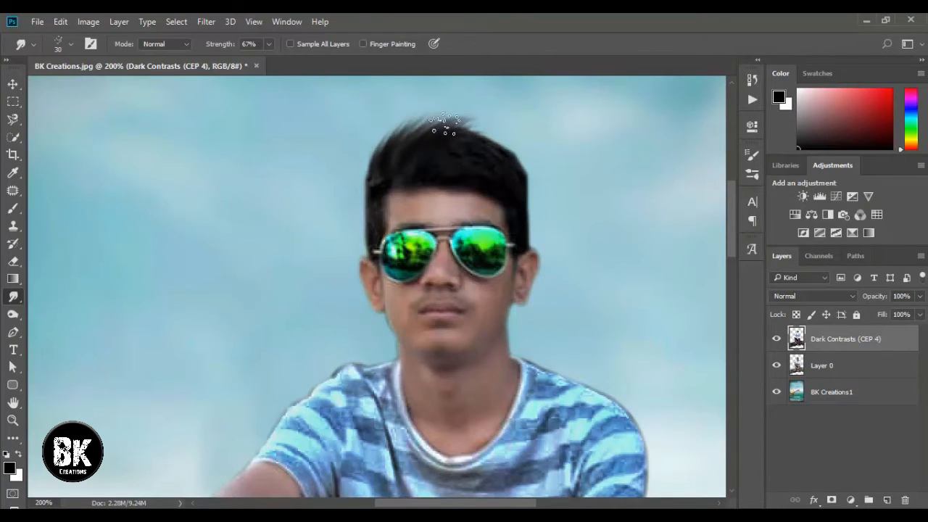
drag(435, 166, 471, 118)
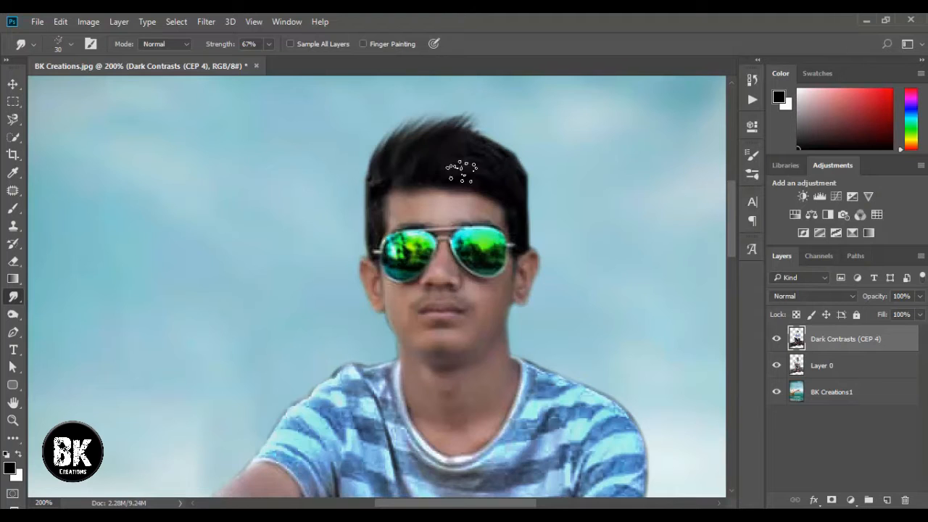
Step: Rotate the smudge brush tip and pull strands outward from the crown and upper side of the hair near the sunglasses' right lens
right_click(454, 158)
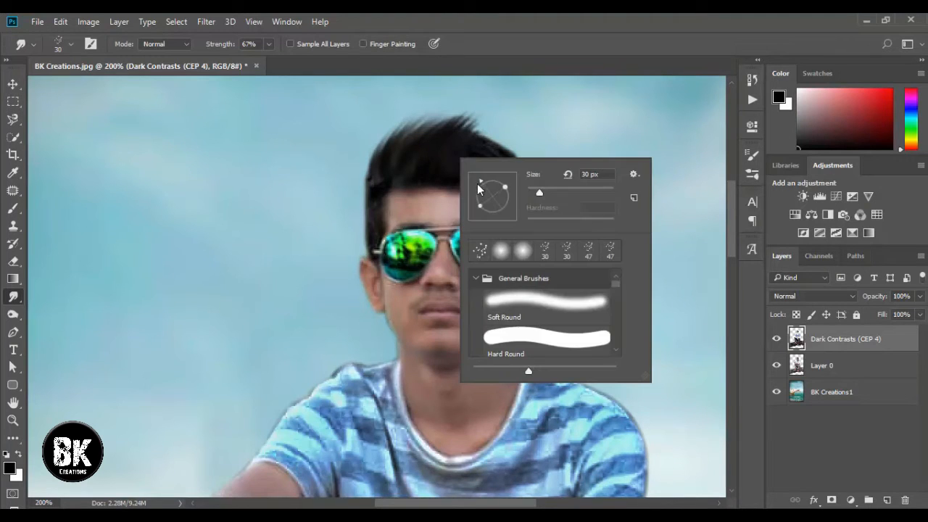
drag(479, 189, 477, 189)
click(450, 156)
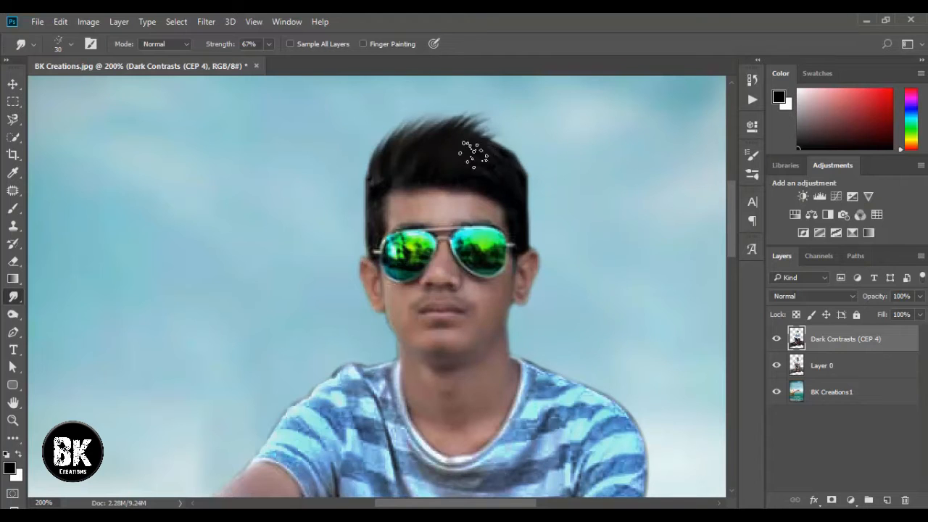
drag(471, 175, 529, 151)
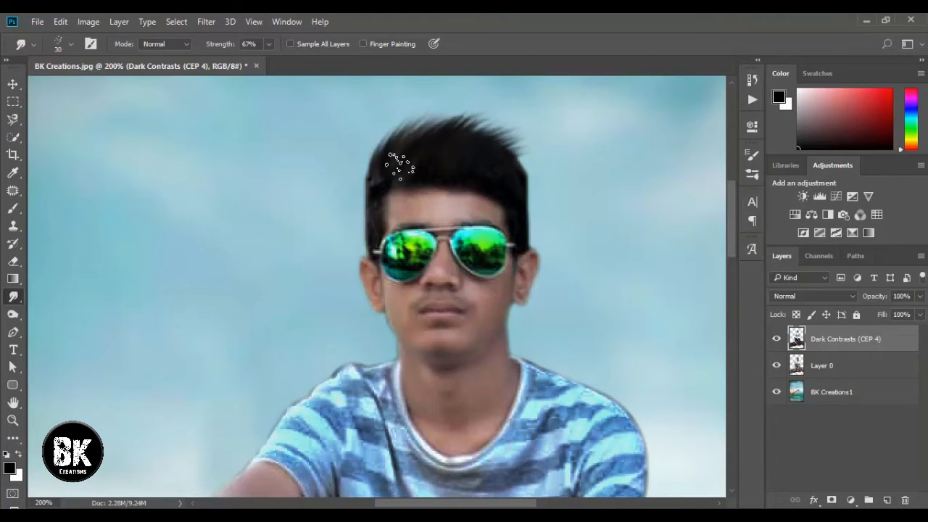
drag(394, 161, 444, 129)
mouse_move(380, 182)
mouse_down()
mouse_move(422, 125)
mouse_move(398, 157)
mouse_move(444, 116)
mouse_move(424, 164)
mouse_move(476, 127)
mouse_up()
drag(468, 159, 523, 140)
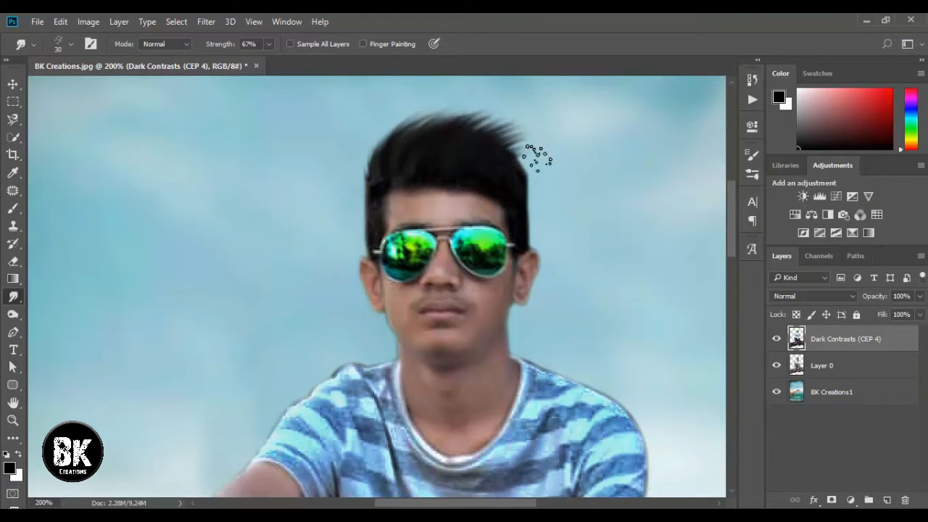
Step: Readjust the smudge brush angle and extend the hair strands outward along the right side of the head
right_click(537, 157)
click(507, 165)
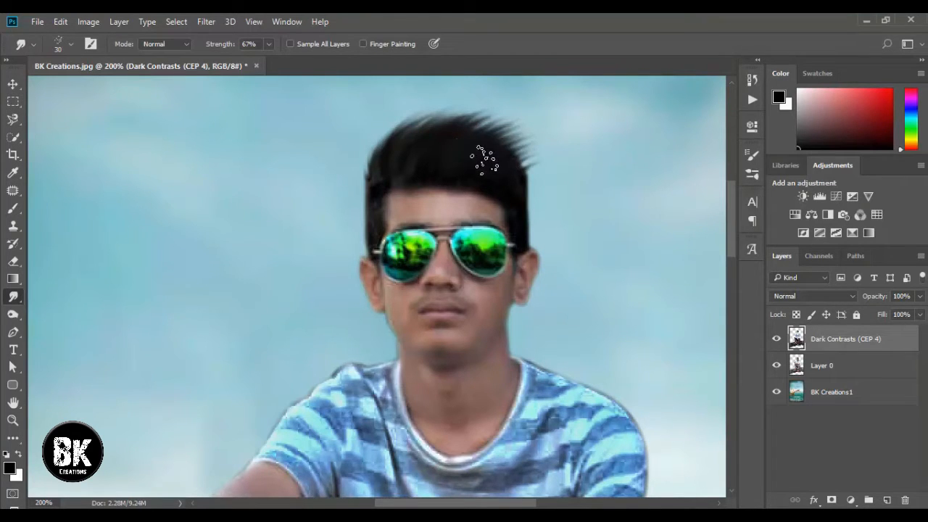
right_click(484, 158)
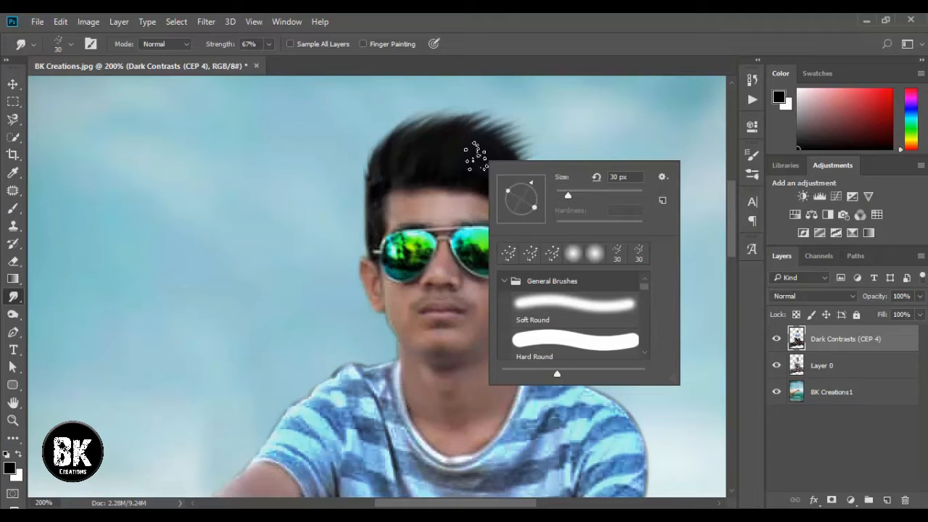
key(Escape)
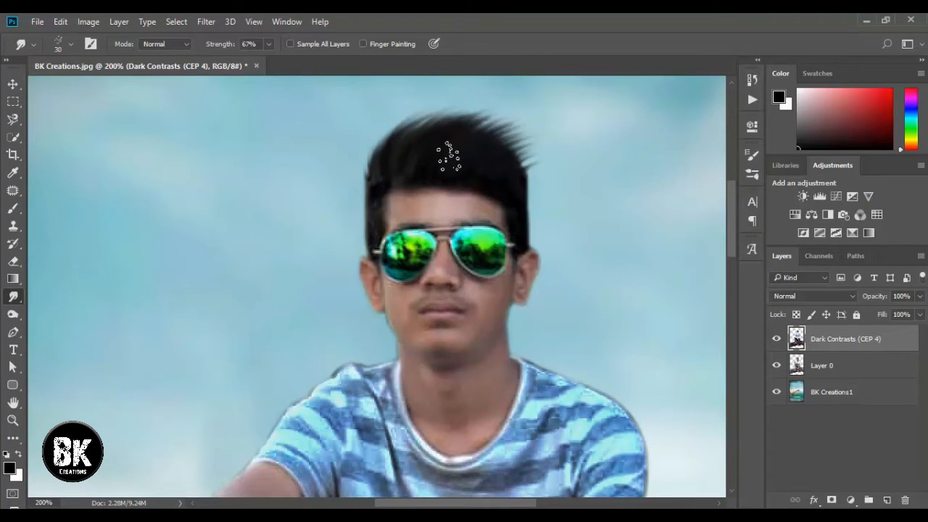
mouse_move(487, 150)
mouse_down()
mouse_move(528, 141)
mouse_move(532, 159)
mouse_move(528, 146)
mouse_up()
mouse_move(489, 148)
mouse_down()
mouse_move(516, 126)
mouse_move(530, 154)
mouse_up()
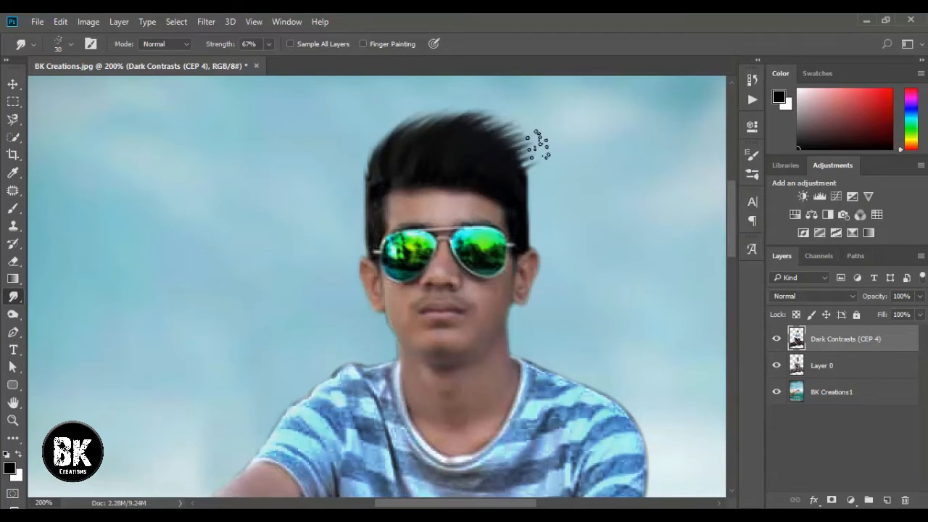
Step: Compare the whole composite with the Dark Contrasts layer hidden and shown, leaving the layer visible
key(ctrl+minus)
key(ctrl+minus)
key(ctrl+minus)
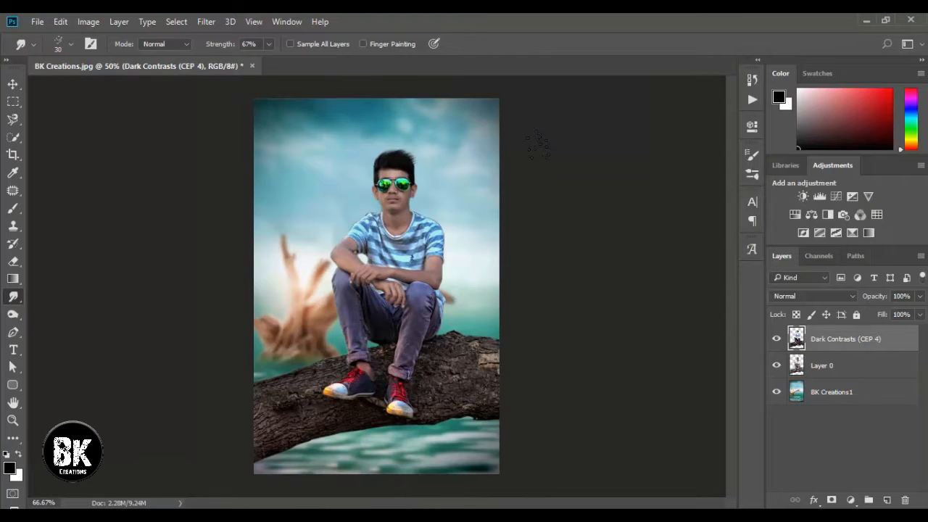
key(ctrl+plus)
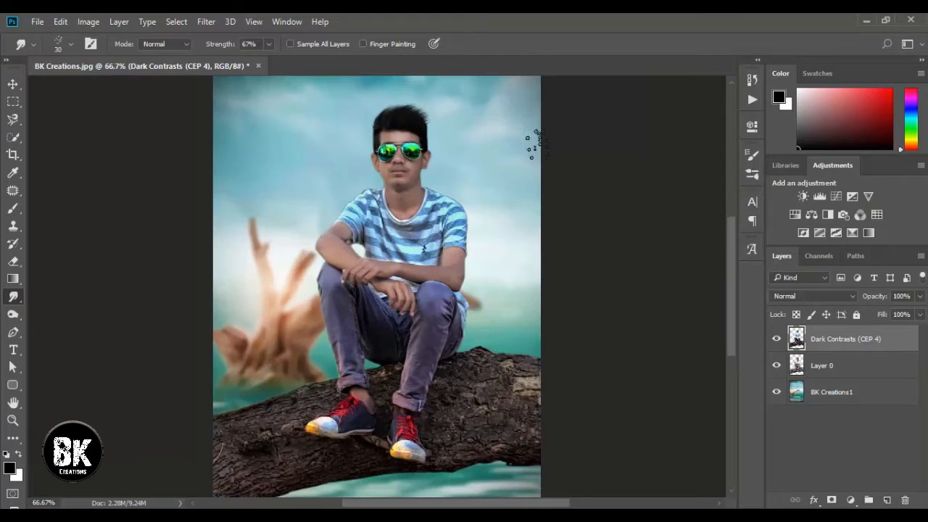
click(776, 341)
click(777, 341)
click(776, 341)
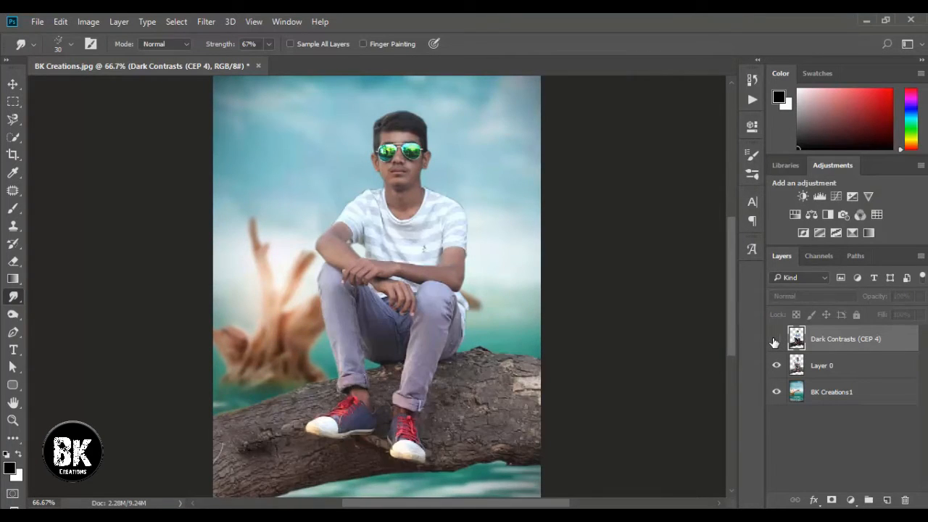
click(775, 341)
click(776, 341)
click(776, 341)
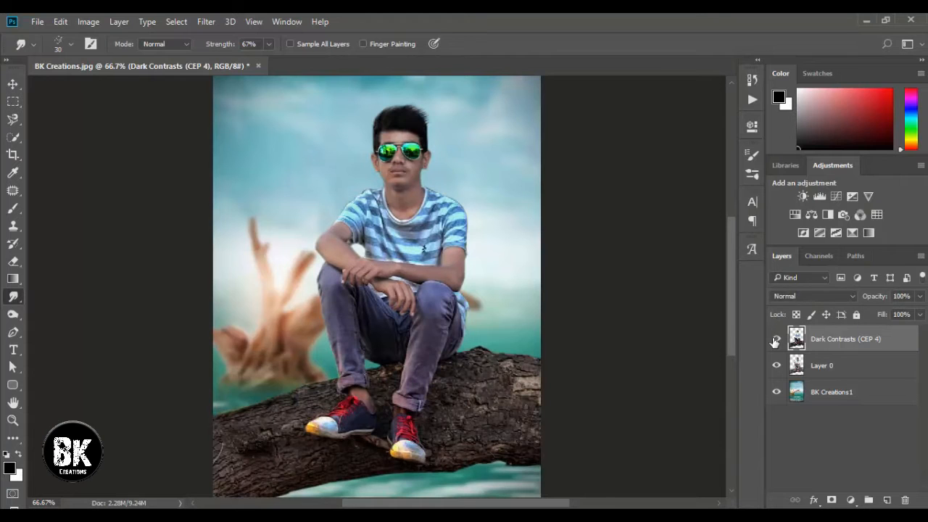
Step: Select Layer 0 and smudge its hair edges with the 30 px dotted brush, adjusting the tip angle to the hair direction
click(15, 85)
click(414, 141)
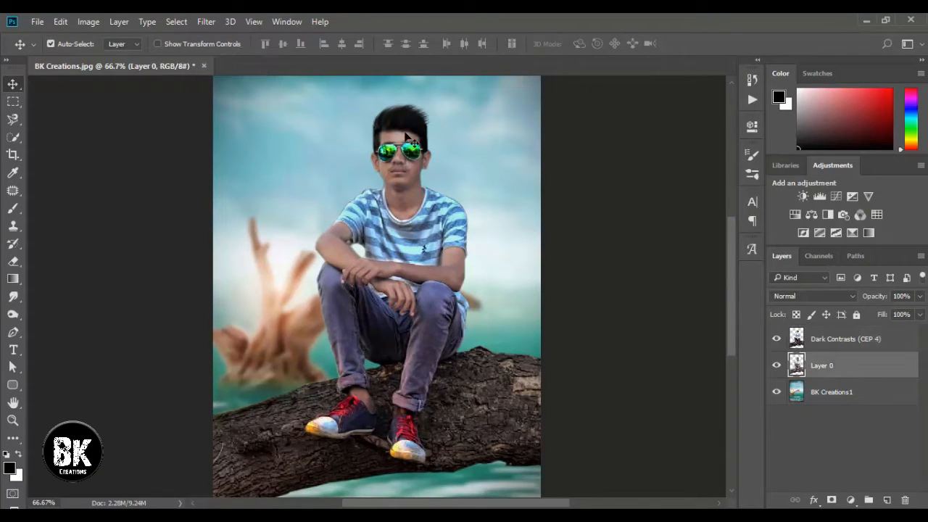
key(ctrl+plus)
key(ctrl+plus)
scroll(408, 138, up, 10)
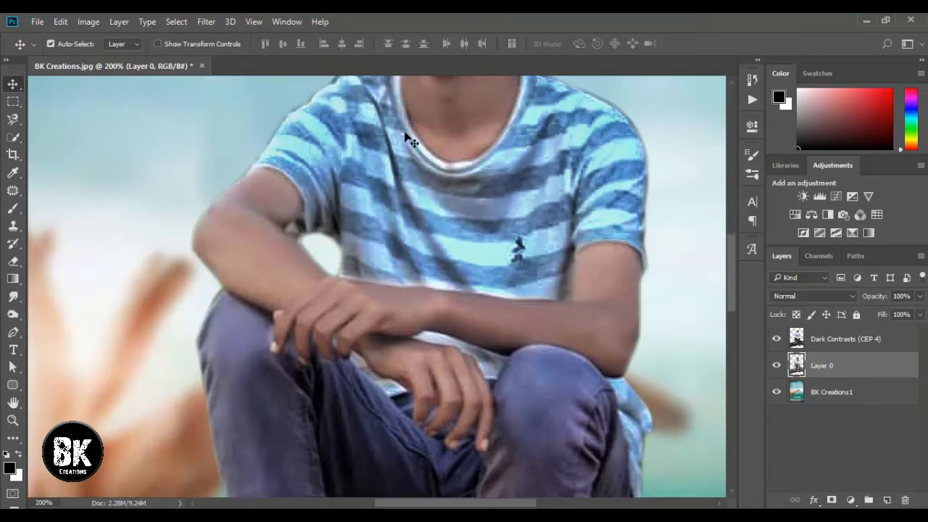
scroll(408, 137, up, 3)
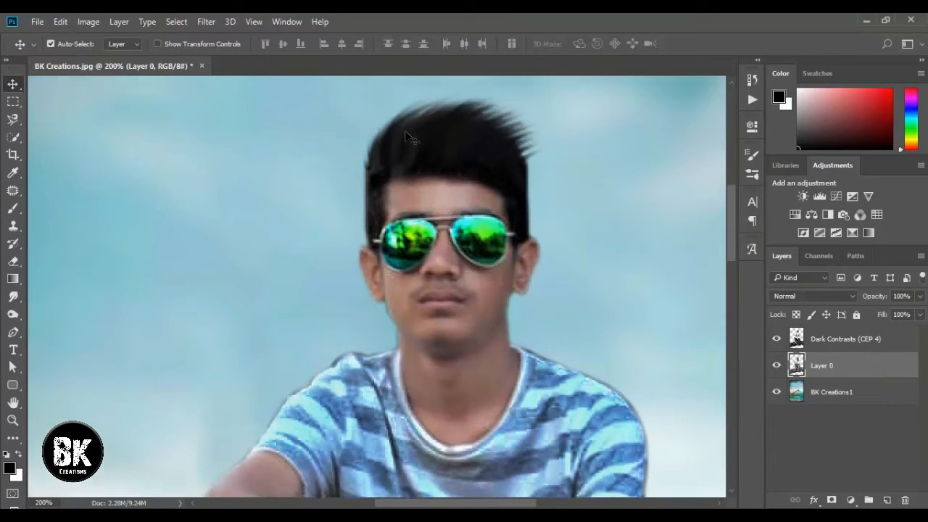
click(13, 297)
right_click(388, 172)
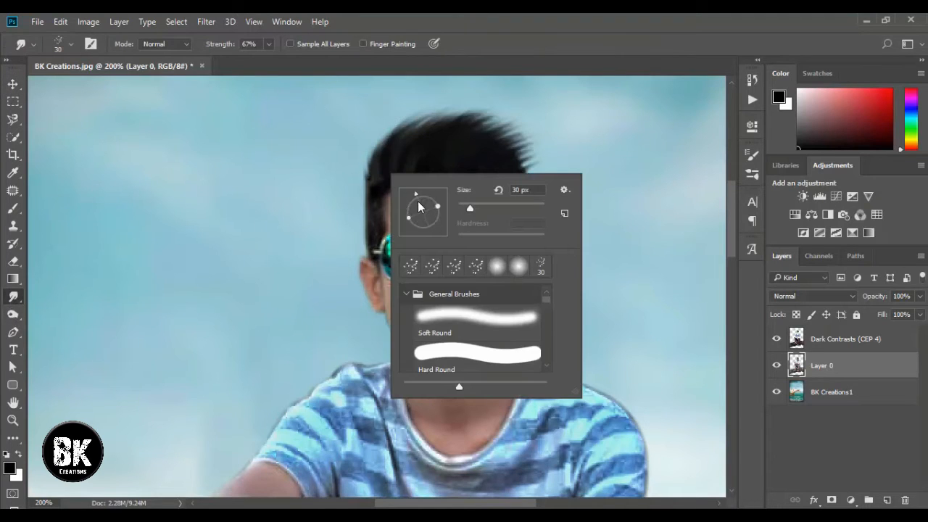
click(386, 171)
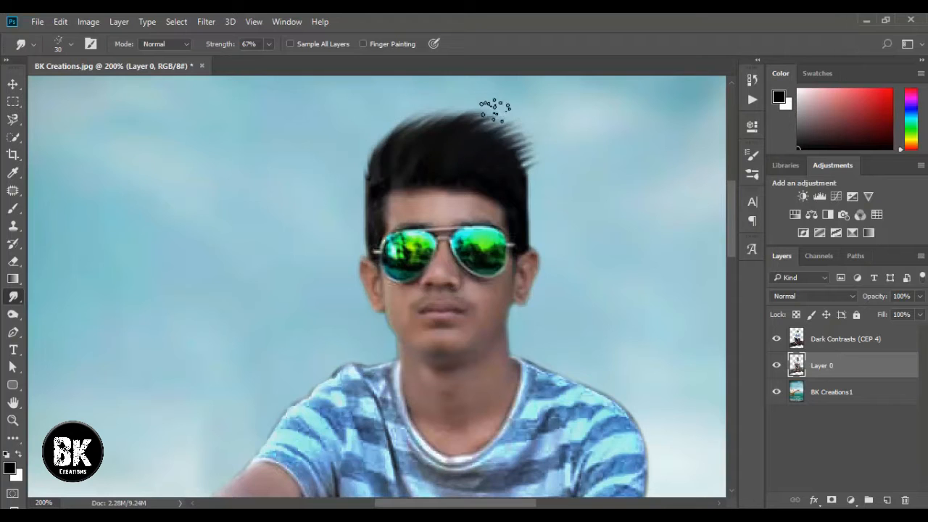
Step: Merge the Dark Contrasts layer and Layer 0 into a single layer
key(ctrl+0)
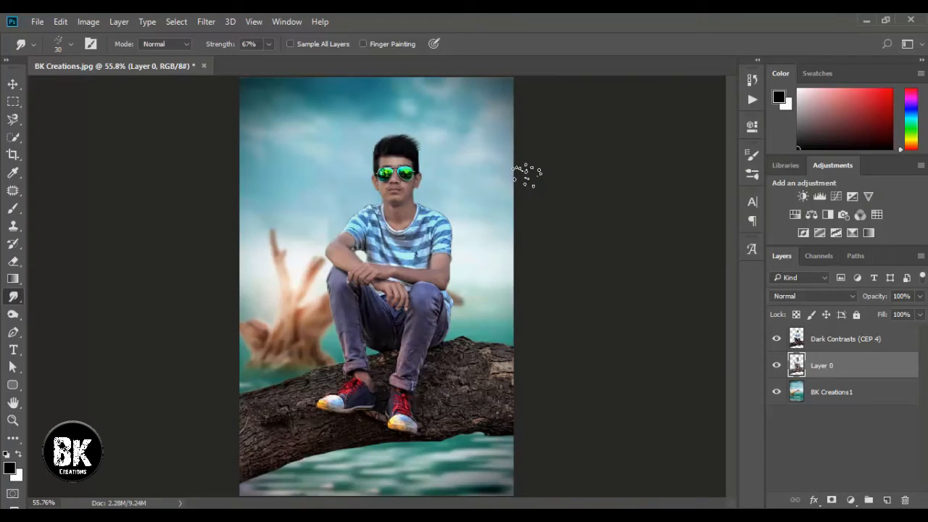
key(ctrl+minus)
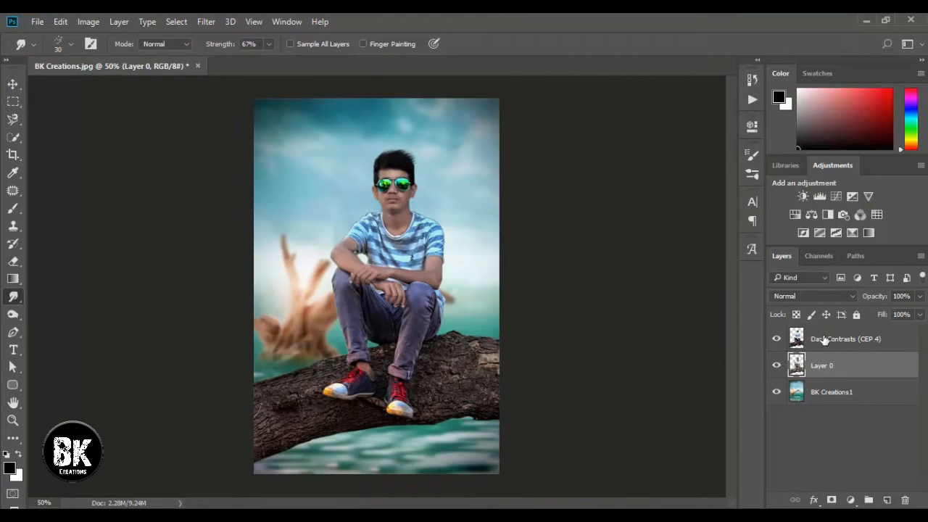
shift+click(824, 339)
right_click(824, 340)
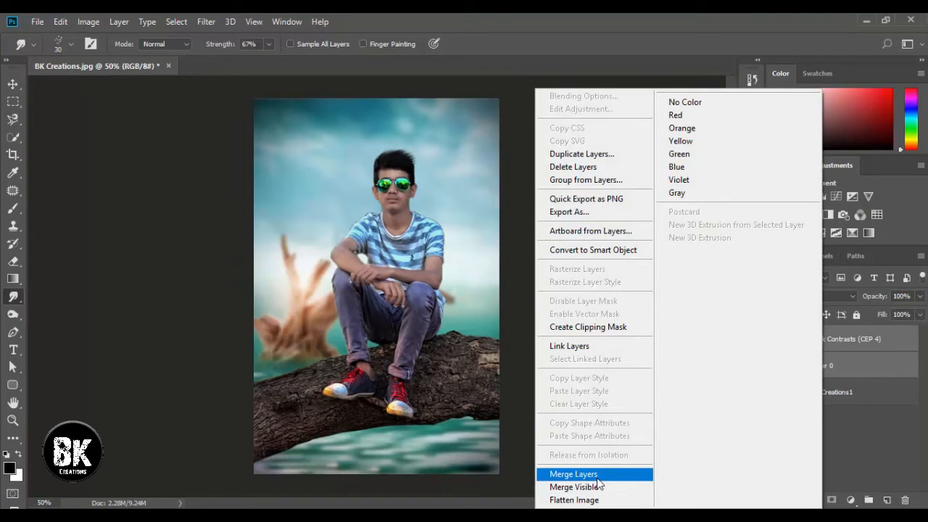
click(573, 474)
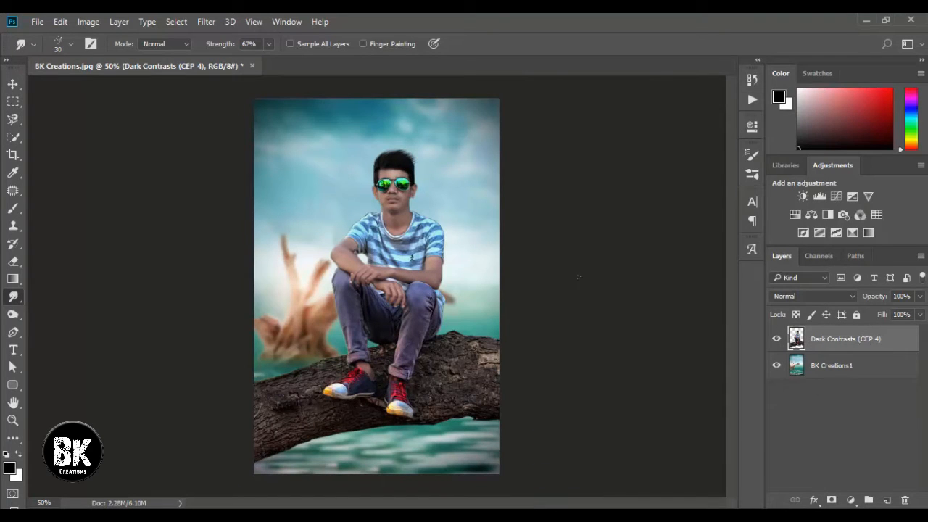
Step: Start a Camera Raw adjustment of the merged layer with Clarity +5, Highlights -74, Shadows +58, Whites +53, Blacks +36 and Exposure +0.45
click(205, 21)
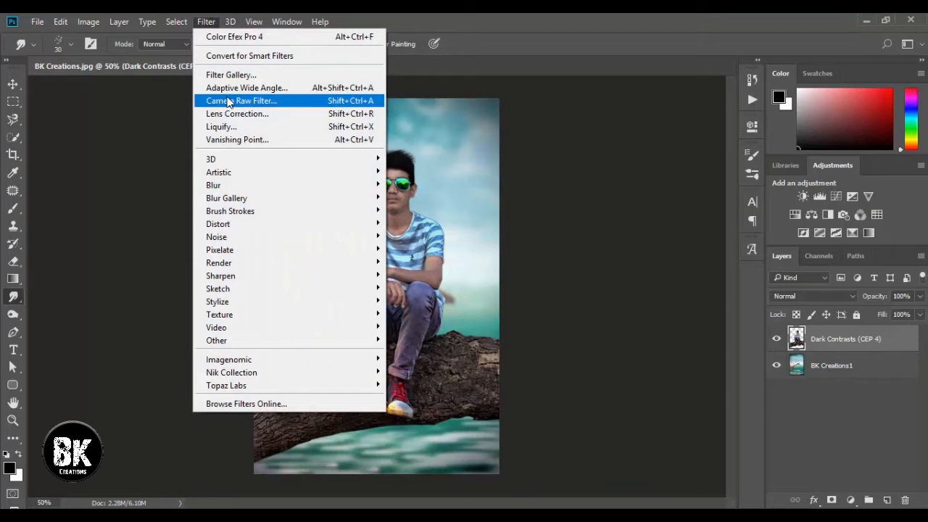
click(227, 102)
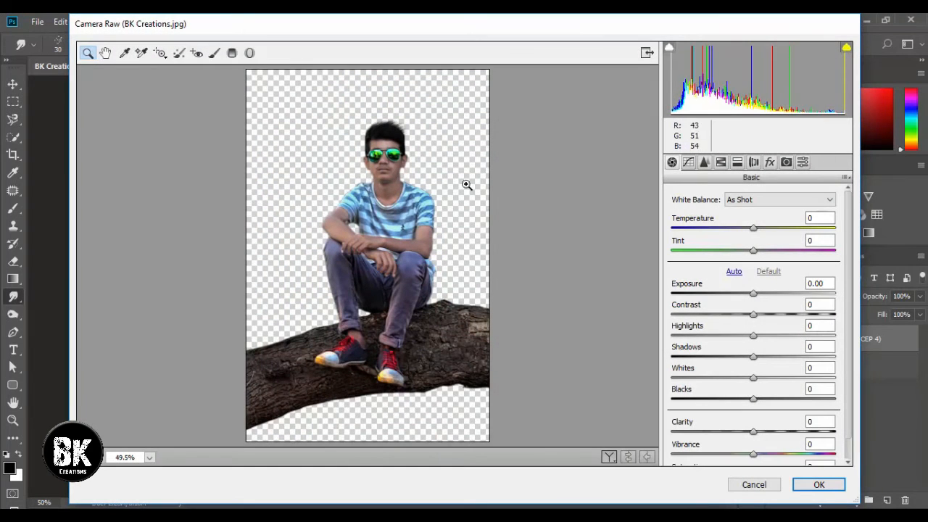
click(780, 430)
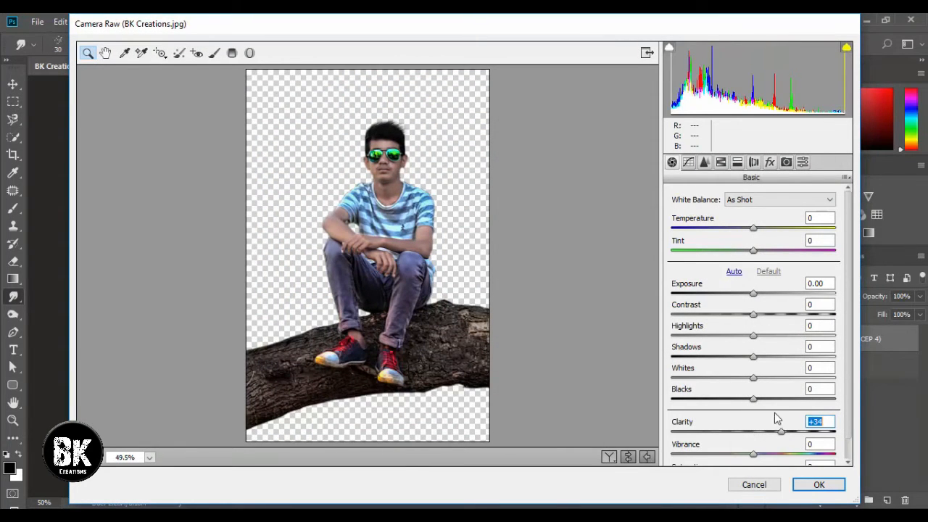
drag(773, 432, 772, 411)
drag(753, 336, 800, 386)
click(783, 399)
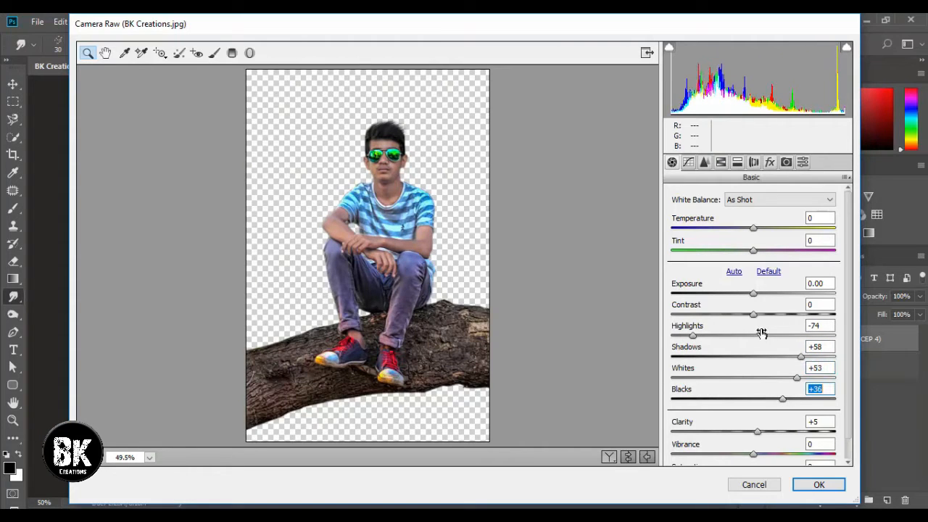
click(755, 294)
drag(755, 295, 762, 293)
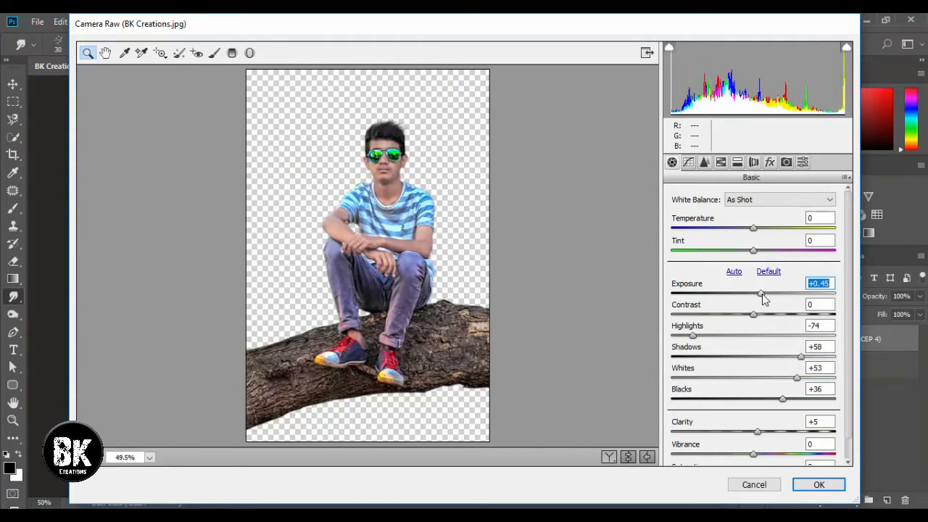
Step: Set Luminance noise reduction to 23 and apply the Camera Raw adjustments to the layer
click(705, 162)
click(708, 330)
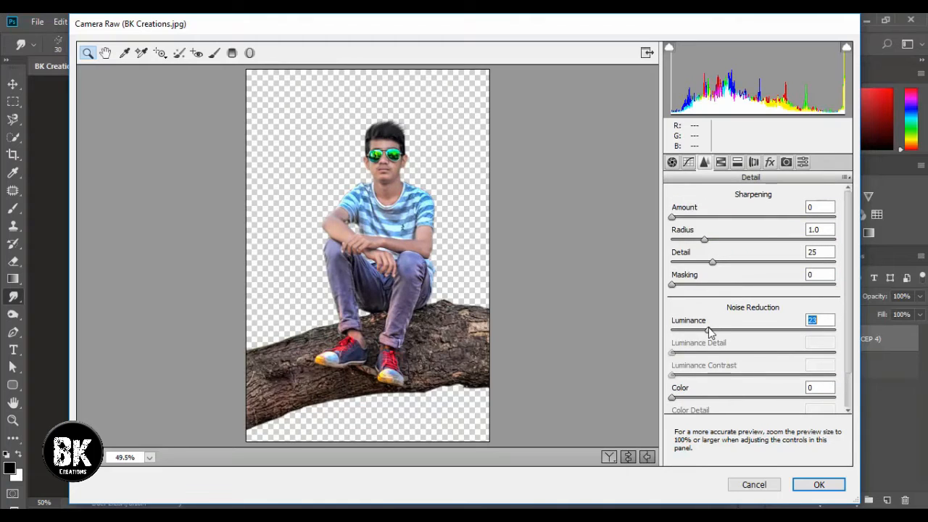
click(819, 485)
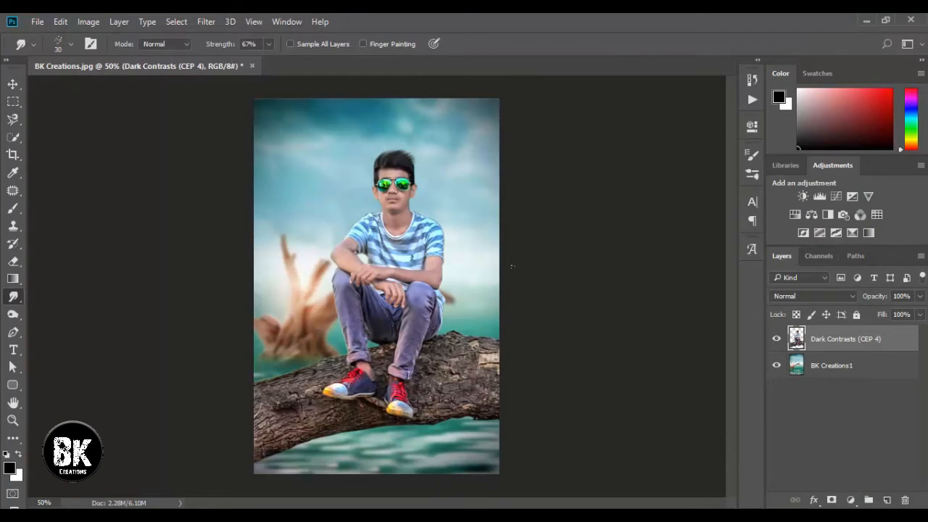
Step: Apply a Shadows/Highlights adjustment to the man and log layer with Shadows 22% and Highlights 9%
click(3, 87)
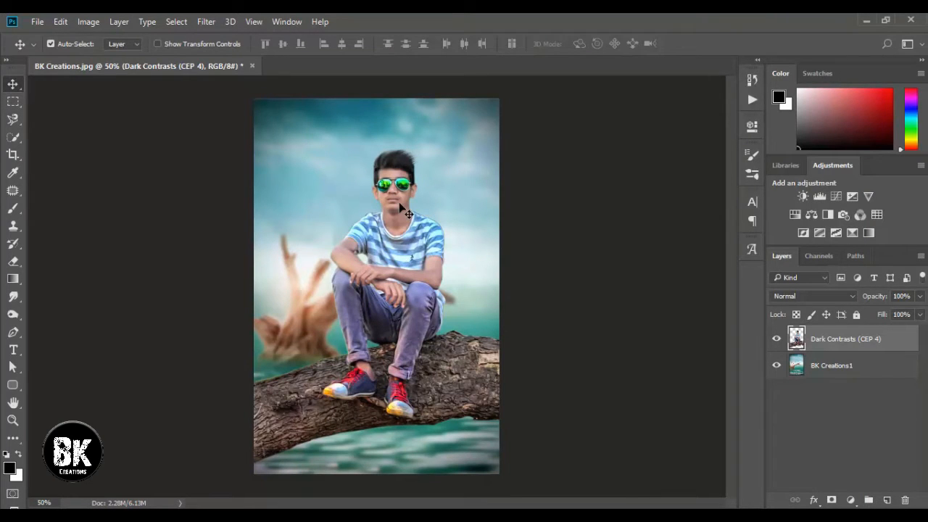
key(ctrl)
key(ctrl+plus)
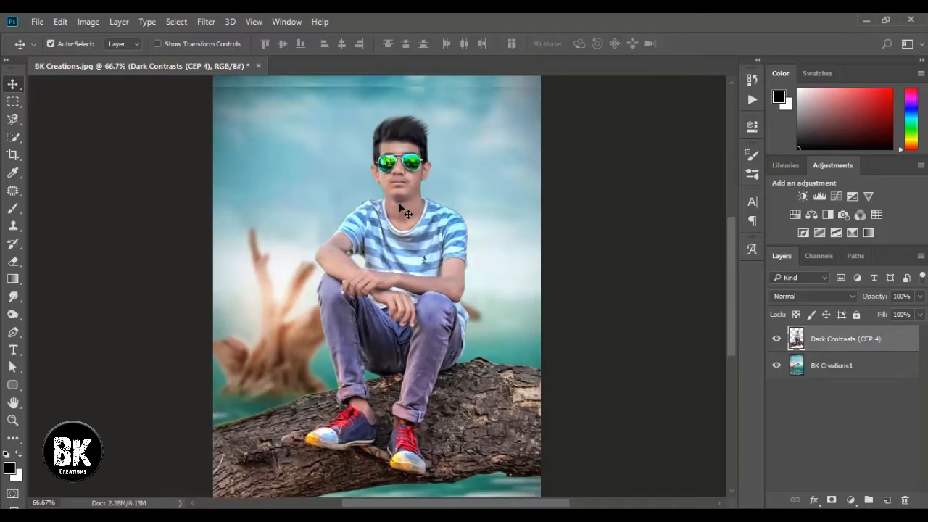
click(88, 21)
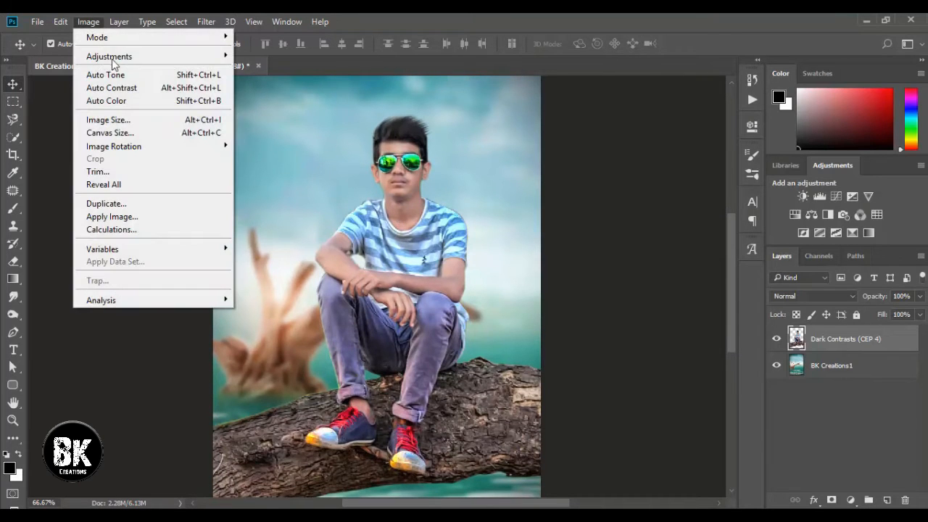
mouse_move(116, 58)
click(290, 281)
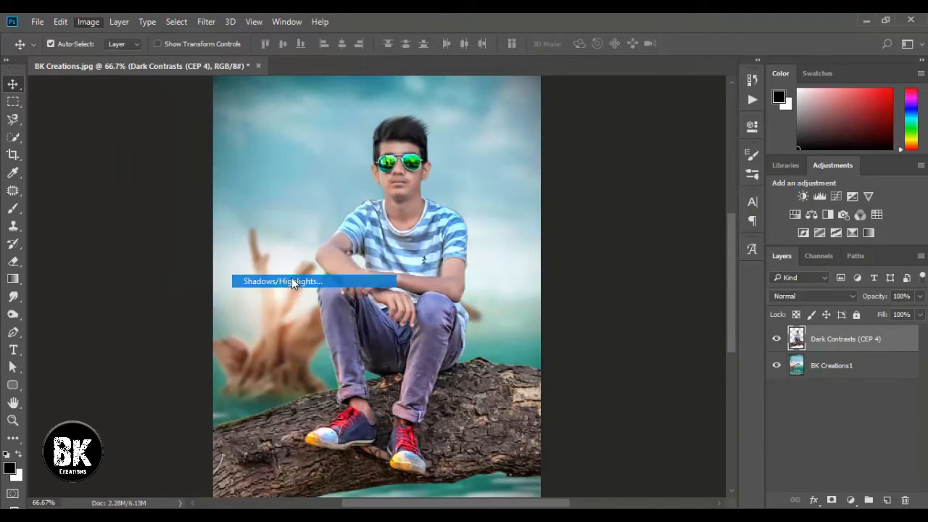
drag(546, 166, 554, 167)
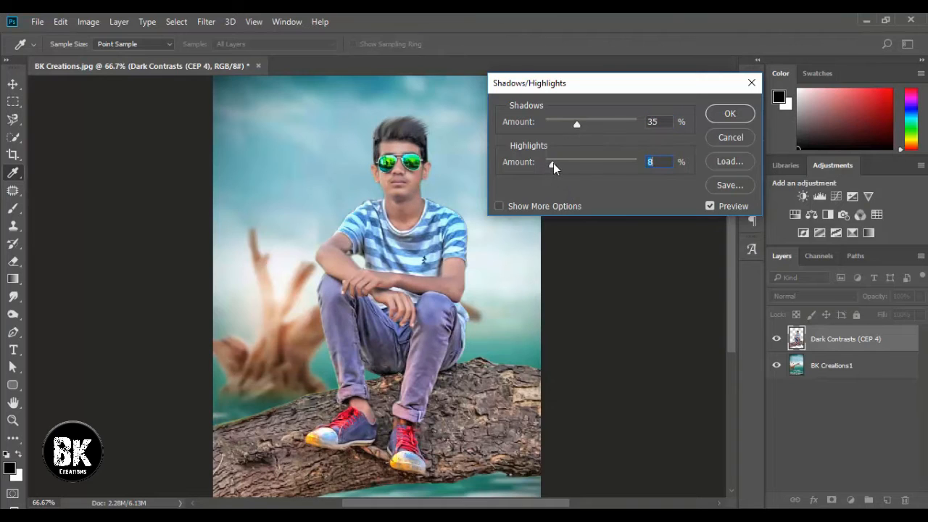
drag(576, 123, 571, 123)
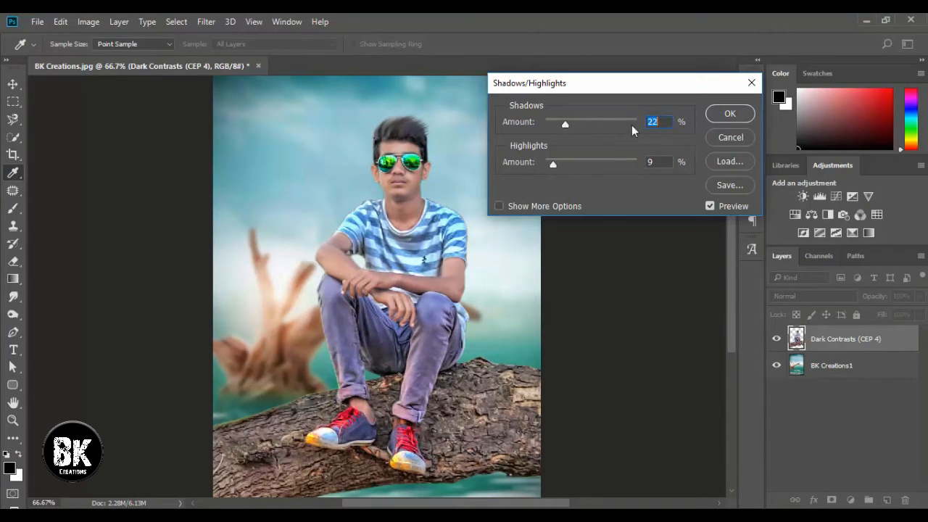
click(730, 114)
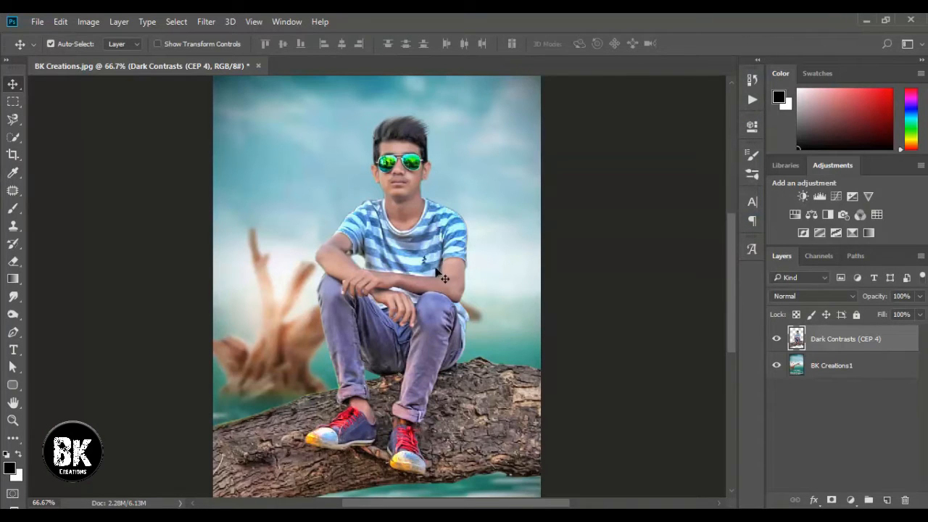
Step: Select the body and both sleeves of the striped shirt with the Quick Selection tool
key(ctrl+plus)
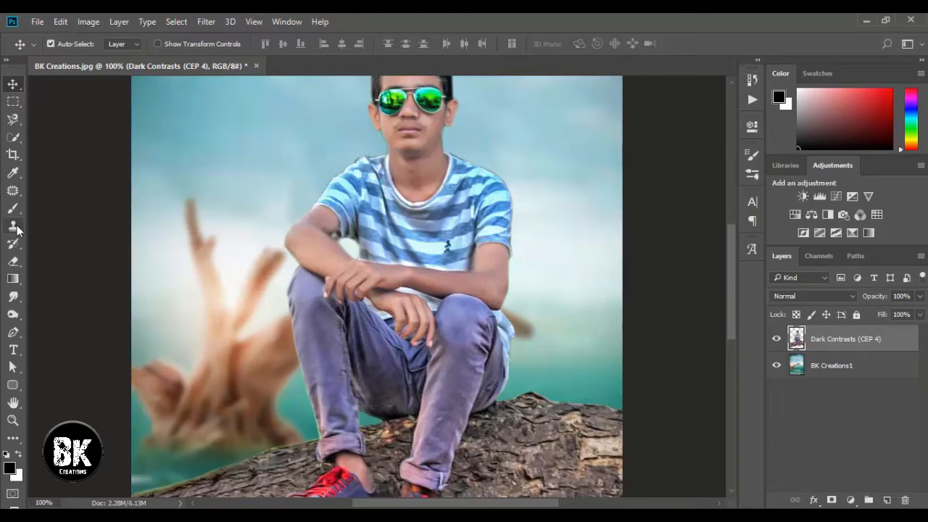
click(13, 262)
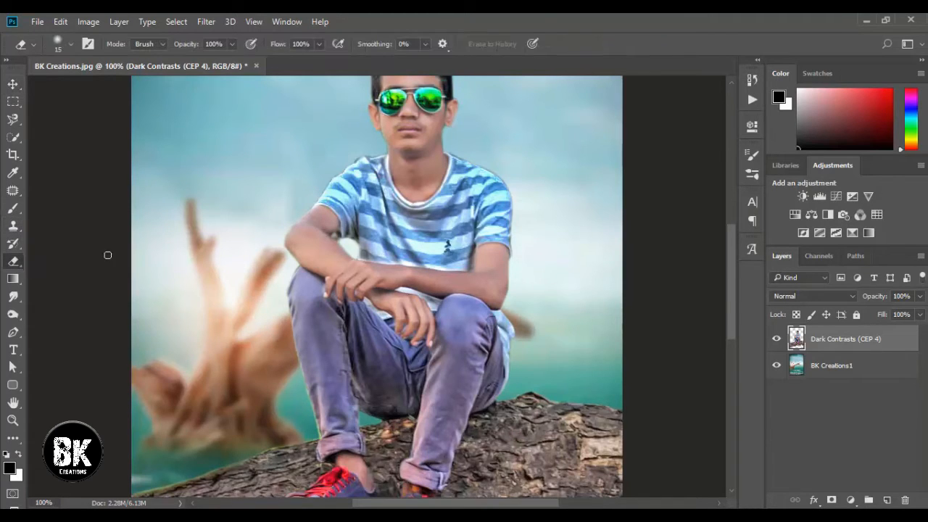
click(13, 137)
mouse_move(355, 214)
mouse_down()
mouse_move(348, 187)
mouse_move(374, 168)
mouse_up()
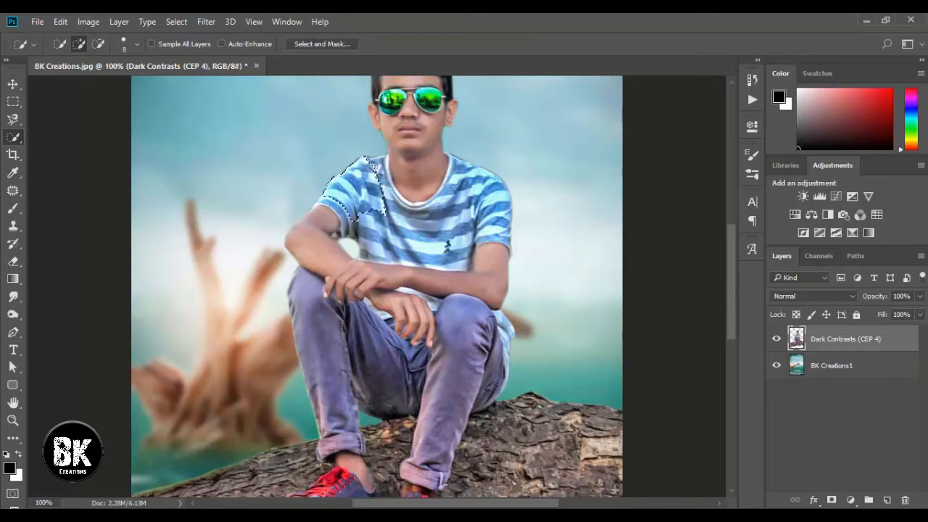
mouse_move(331, 194)
mouse_down()
mouse_move(397, 255)
mouse_move(415, 259)
mouse_move(445, 245)
mouse_move(477, 184)
mouse_move(494, 179)
mouse_move(504, 227)
mouse_up()
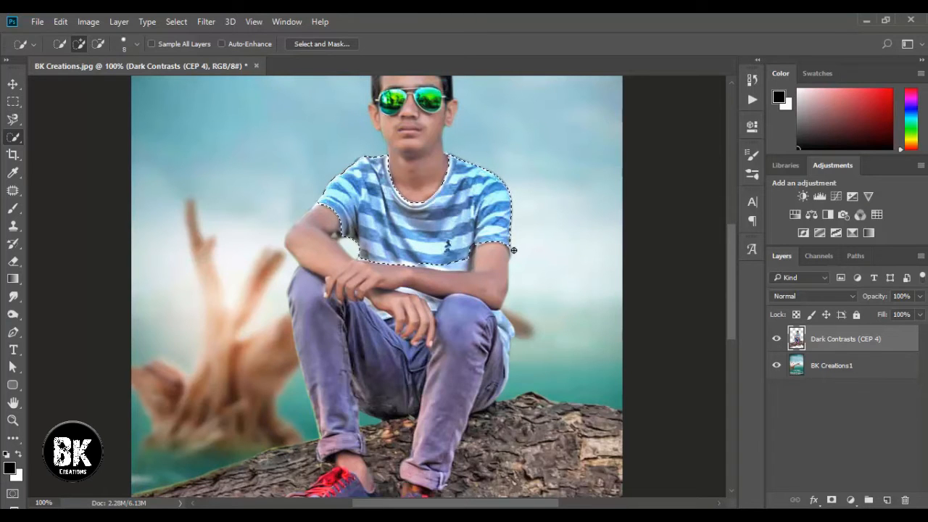
Step: Add the shirt area between the forearm and the hanging hand to the selection, reducing the brush size to 6
scroll(407, 248, down, 1)
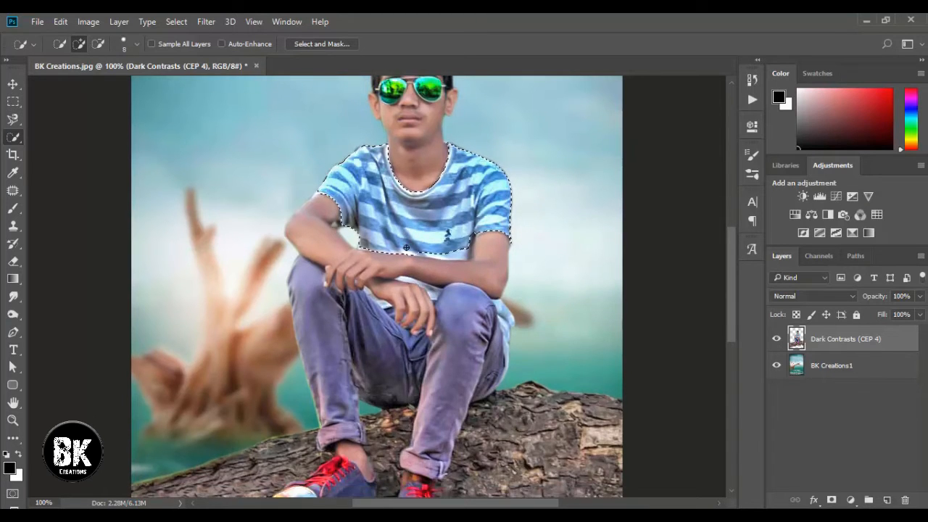
key(ctrl+plus)
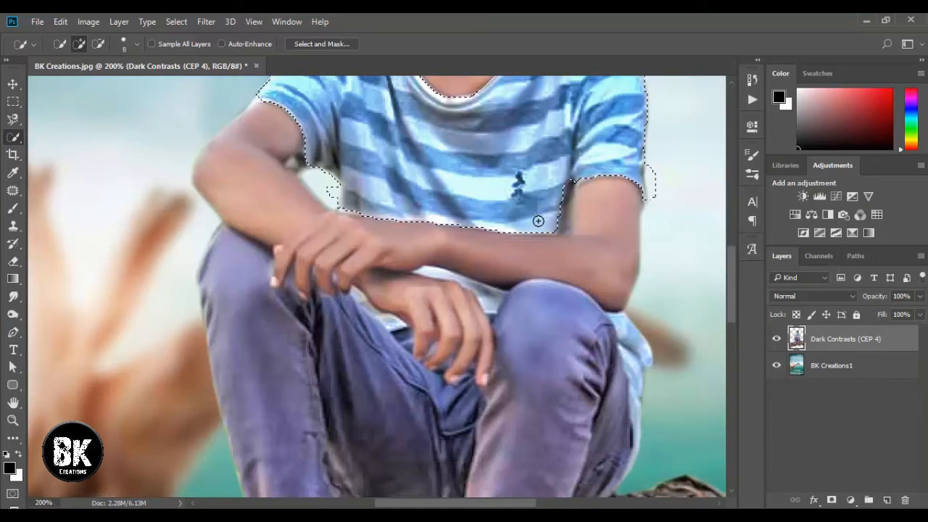
scroll(370, 196, down, 4)
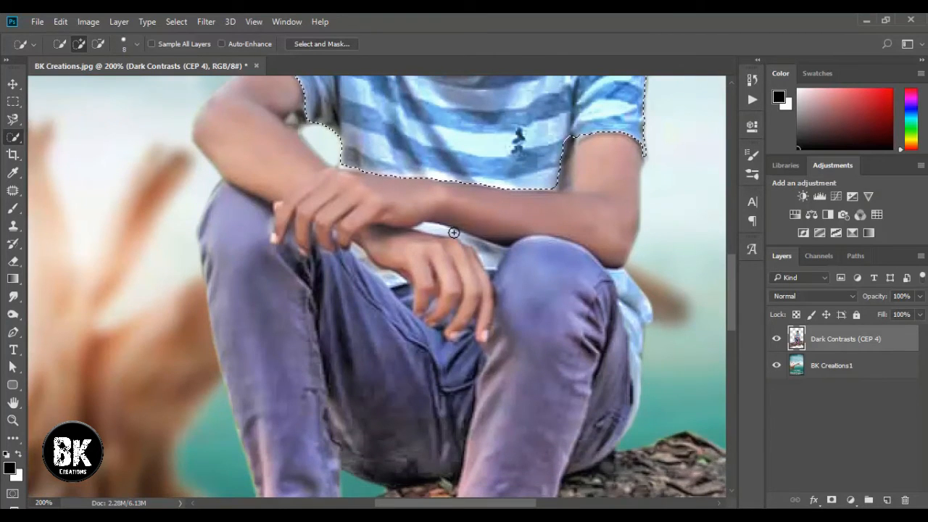
mouse_move(454, 232)
mouse_down()
mouse_move(484, 247)
mouse_move(446, 236)
mouse_move(445, 253)
mouse_move(469, 265)
mouse_up()
key(bracketleft)
key(bracketleft)
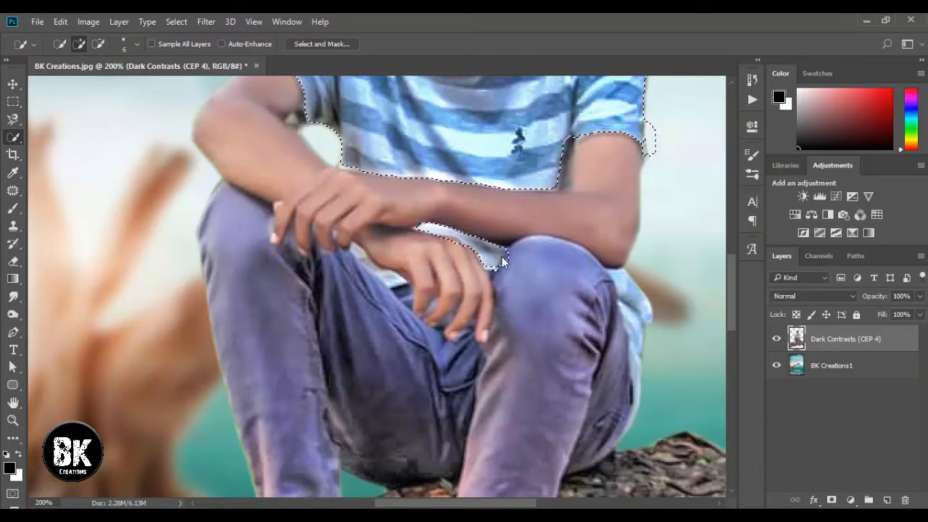
drag(502, 258, 494, 268)
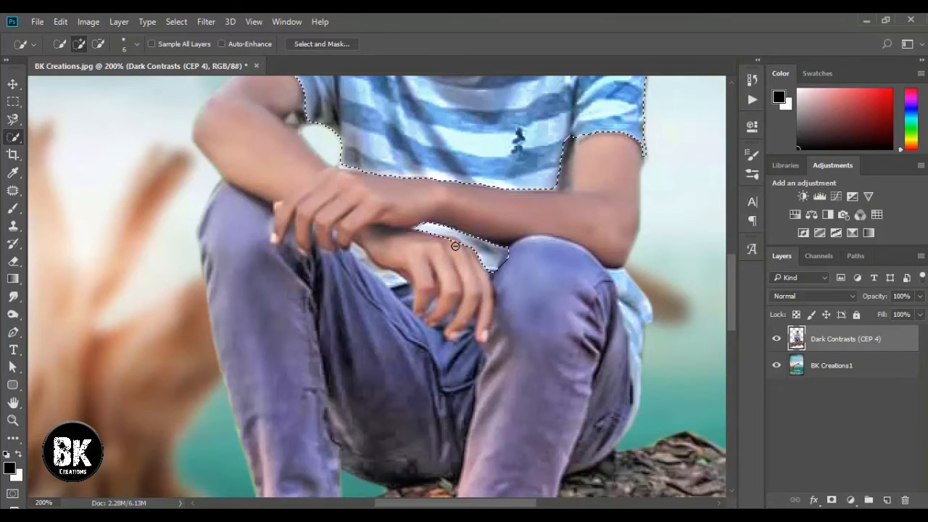
Step: Add the shirt strip below the wrist and the shirt hem behind the right-hand knee to the selection
drag(390, 277, 358, 251)
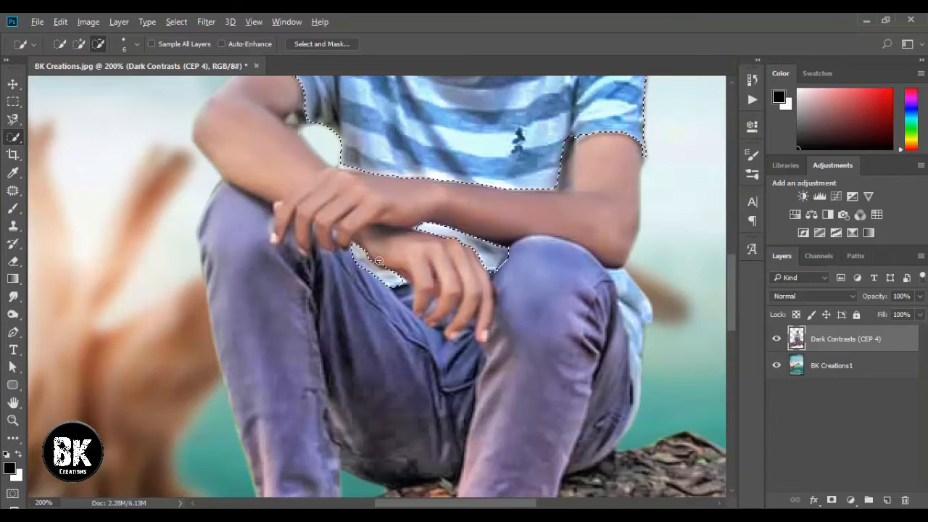
alt+click(377, 259)
key(ctrl+z)
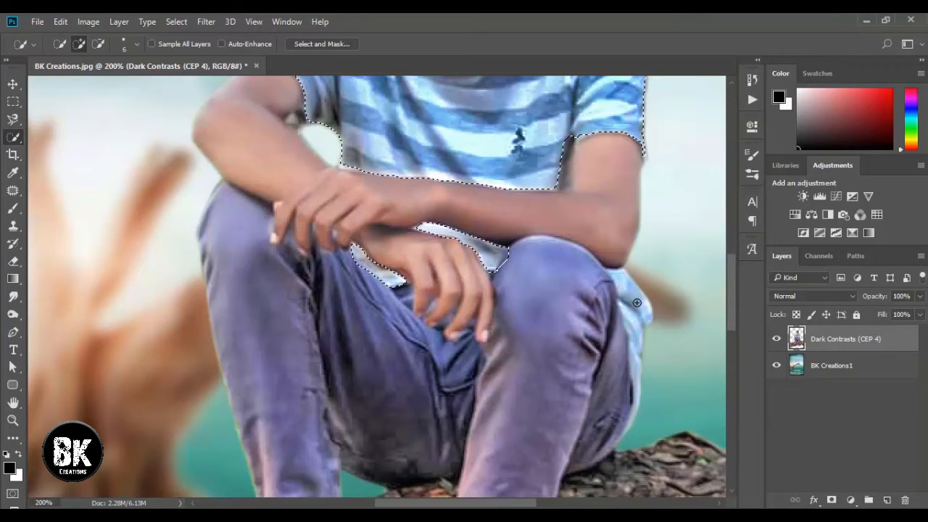
mouse_move(637, 303)
mouse_down()
mouse_move(642, 378)
mouse_move(675, 397)
mouse_move(627, 437)
mouse_up()
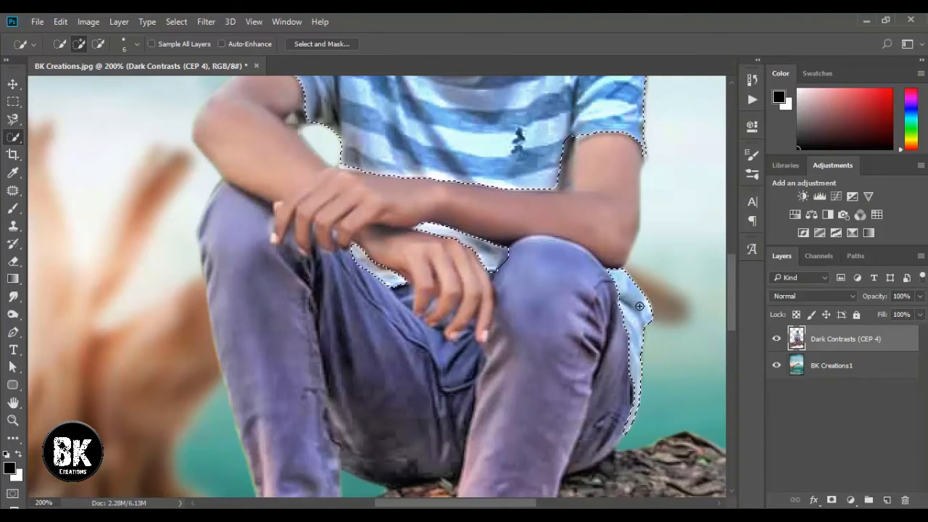
Step: Add a Hue/Saturation adjustment layer masked to the selected shirt and enable Colorize
key(ctrl+minus)
key(ctrl+minus)
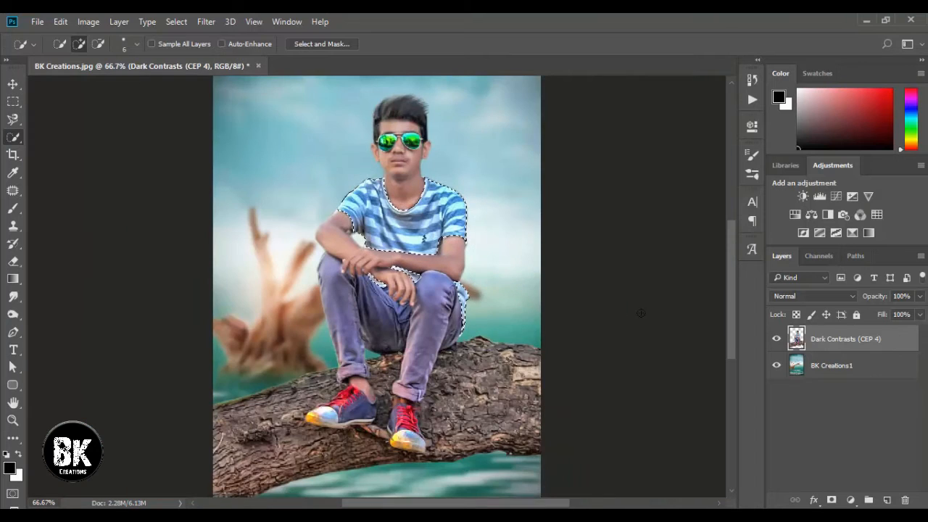
key(ctrl+minus)
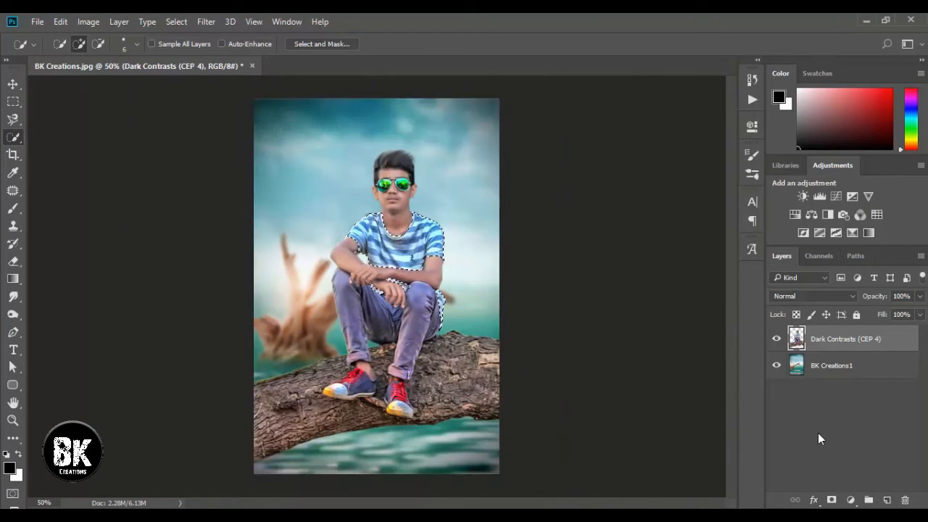
click(851, 500)
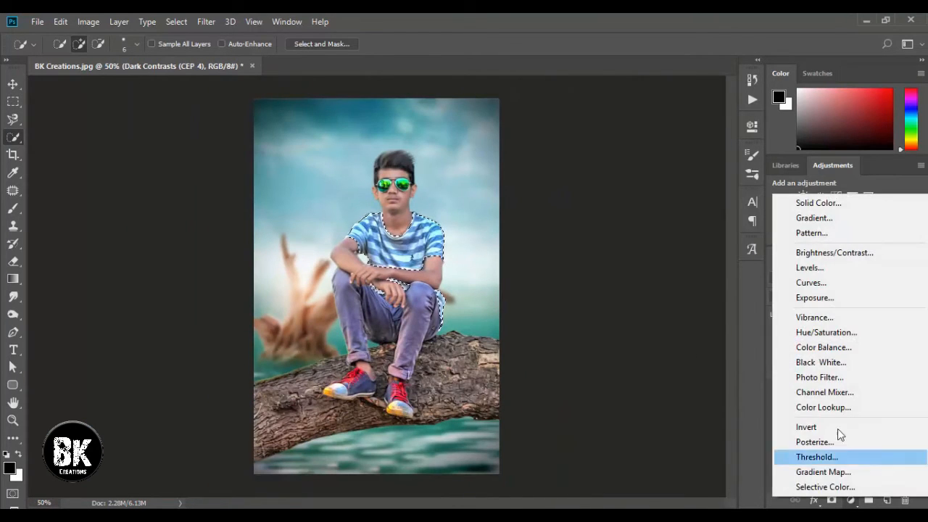
click(834, 338)
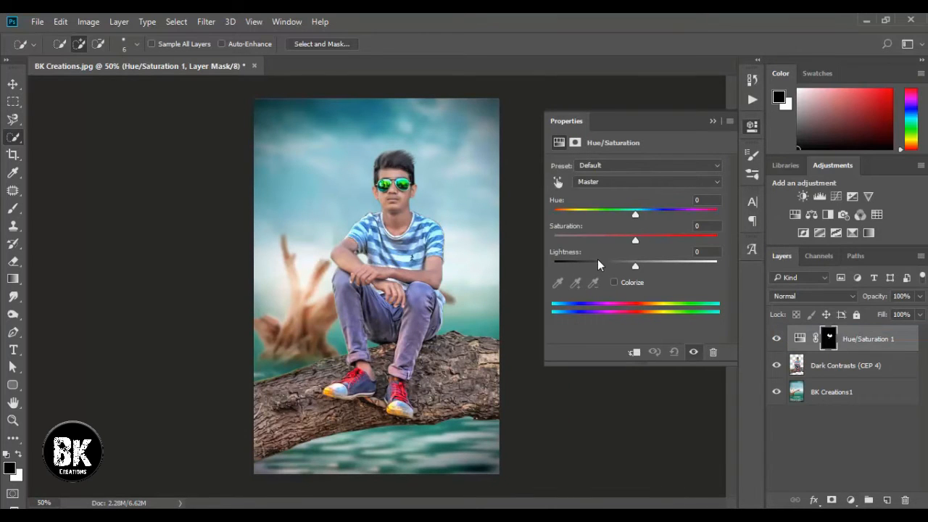
click(617, 282)
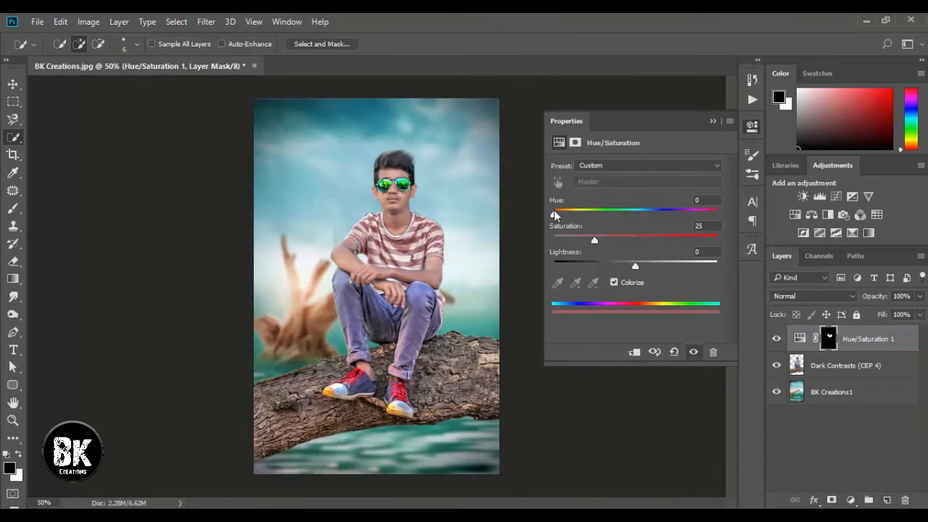
Step: Recolour the shirt purple with Hue 273, Saturation 41 and Lightness -20
drag(555, 215, 599, 218)
drag(647, 216, 621, 266)
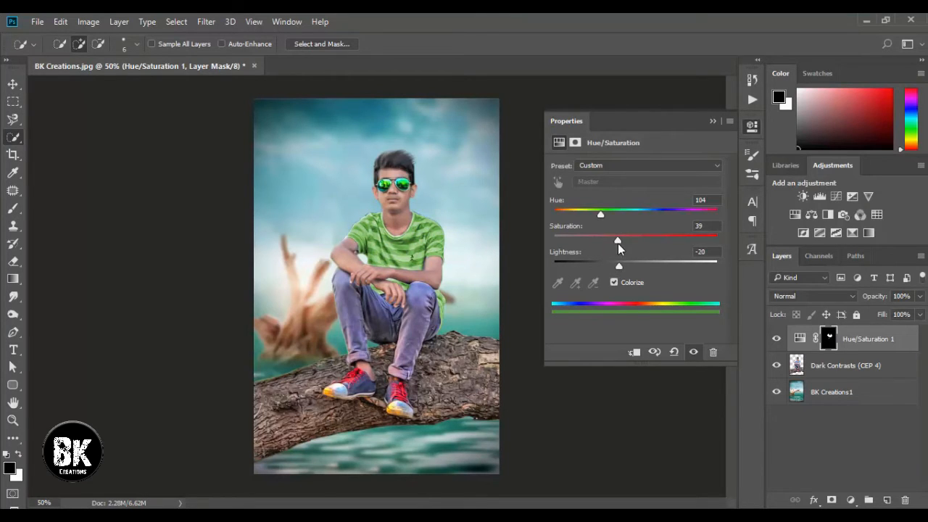
drag(598, 213, 678, 211)
drag(618, 240, 622, 241)
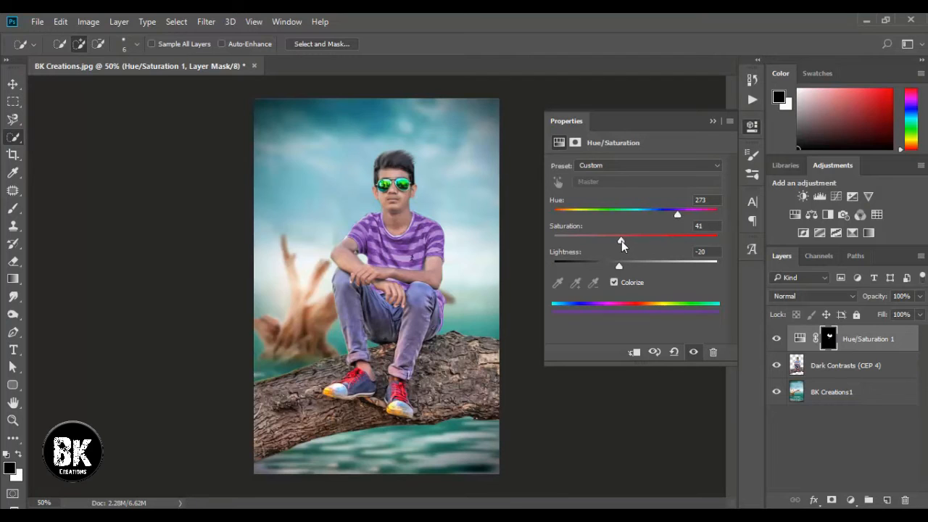
click(712, 122)
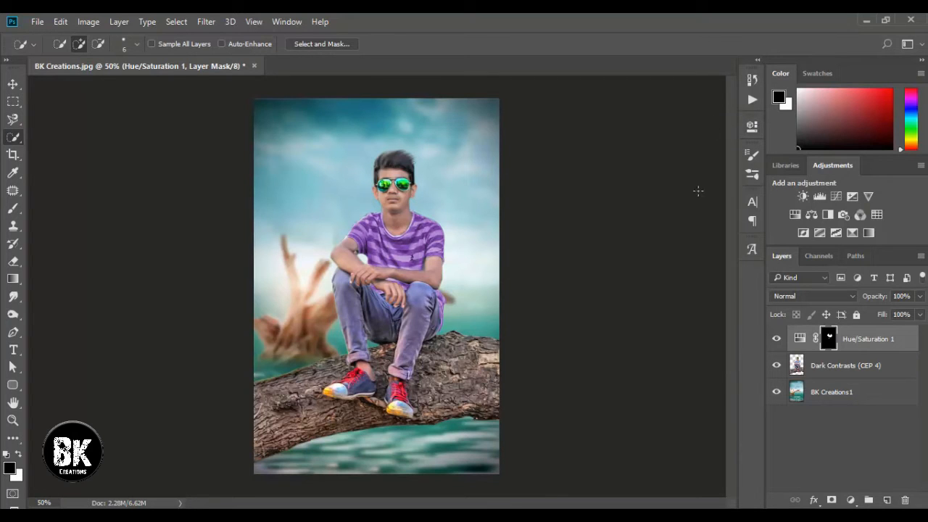
Step: Merge the Hue/Saturation 1 adjustment layer with the Dark Contrasts (CEP 4) layer
shift+click(837, 365)
right_click(838, 365)
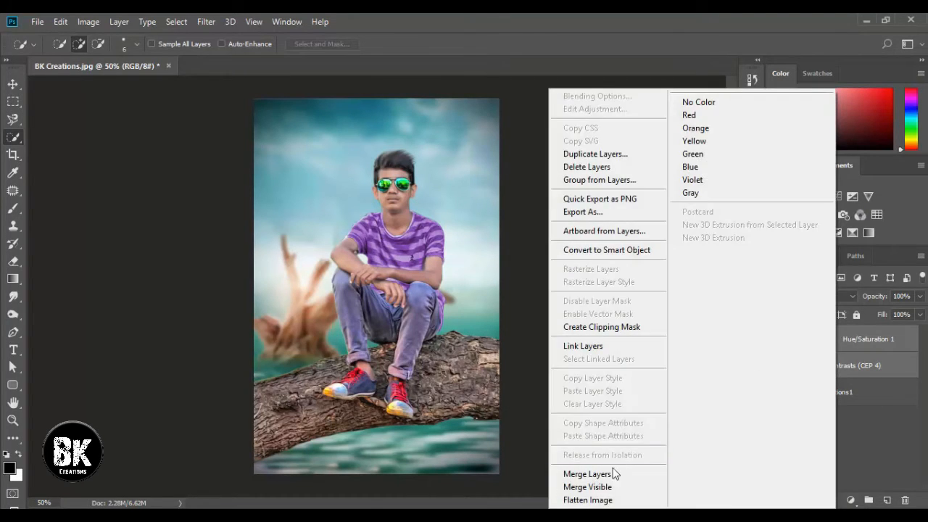
click(610, 474)
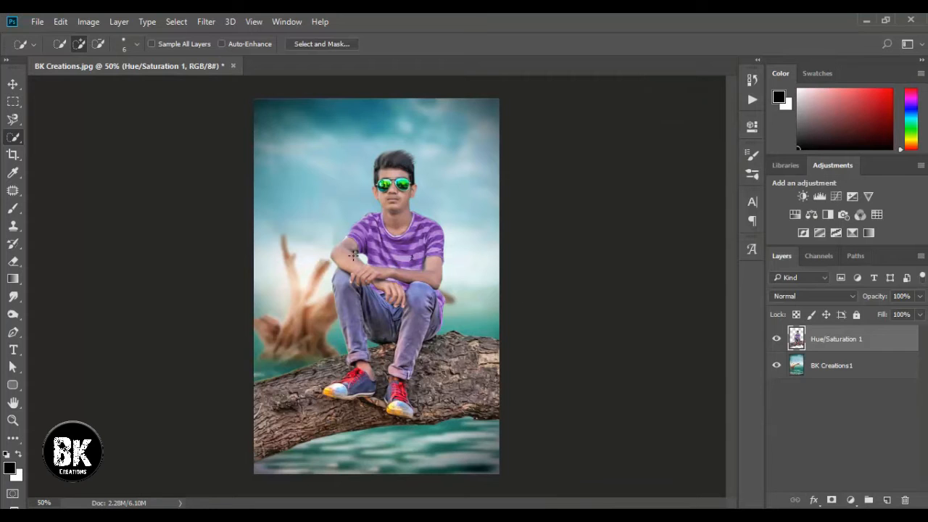
Step: Erase the leftover dark patch in the gap between the bent elbow and the shirt with a size 7 eraser
scroll(353, 255, up, 3)
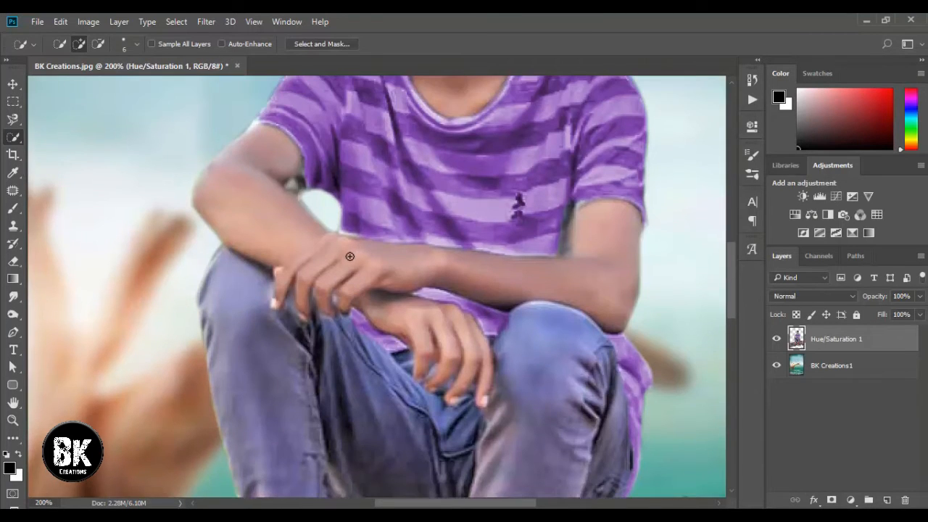
scroll(346, 254, up, 3)
click(14, 263)
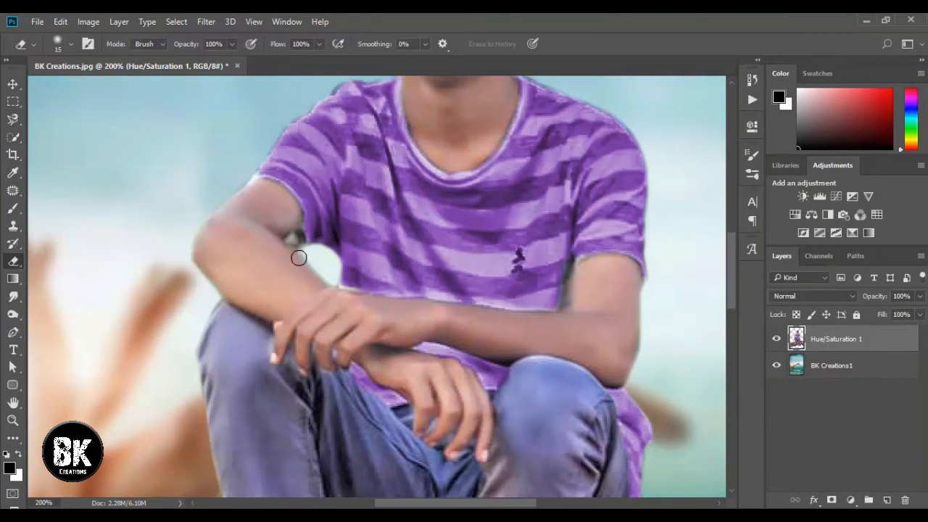
key(bracketleft)
key(bracketleft)
drag(294, 239, 300, 247)
key(ctrl+0)
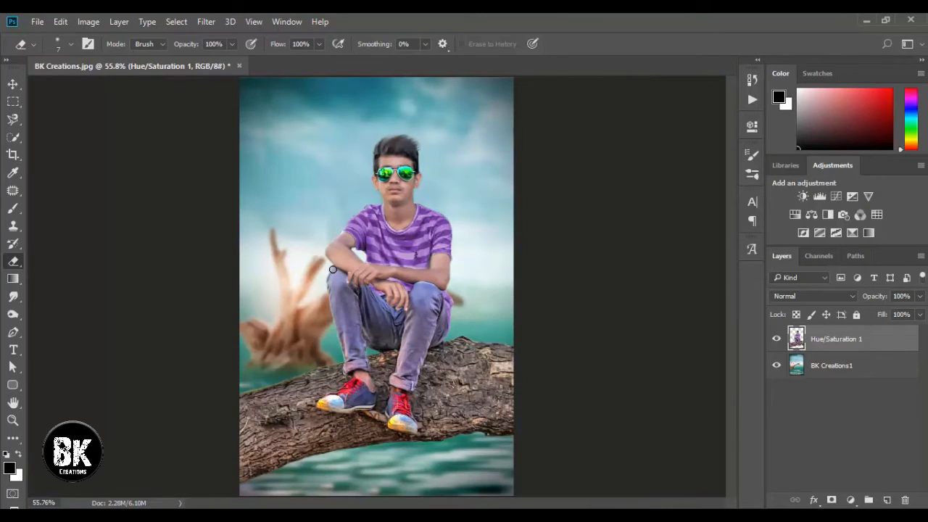
Step: Open the BK Creations1 background layer in the Camera Raw Filter, adjust its Clarity and darken its basic tones
click(13, 84)
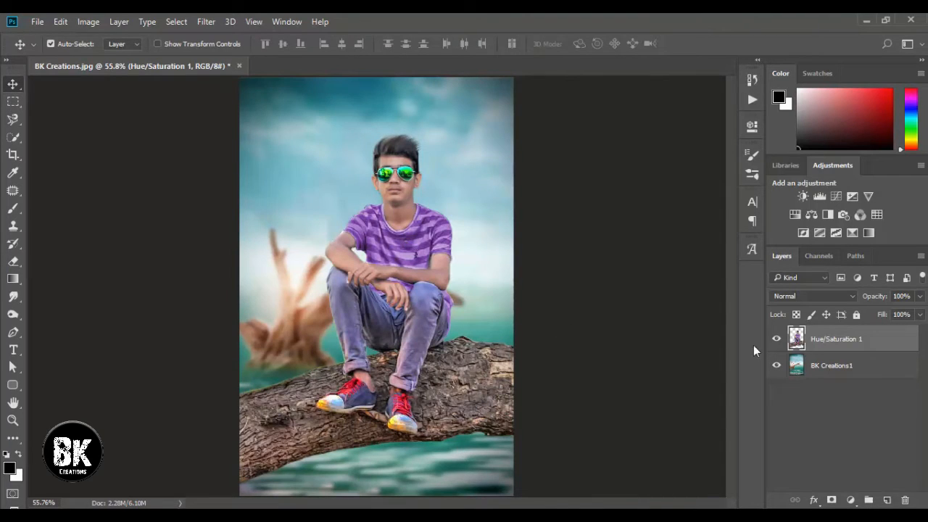
click(832, 369)
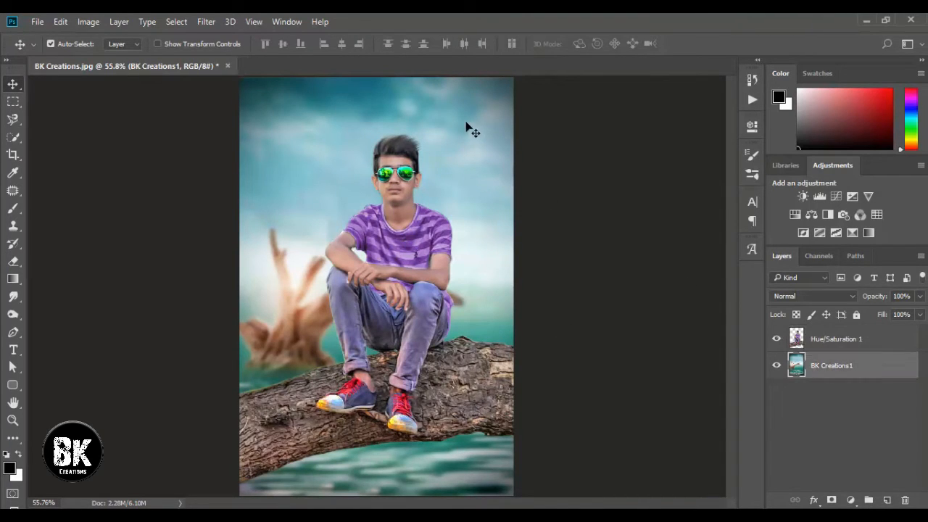
click(206, 21)
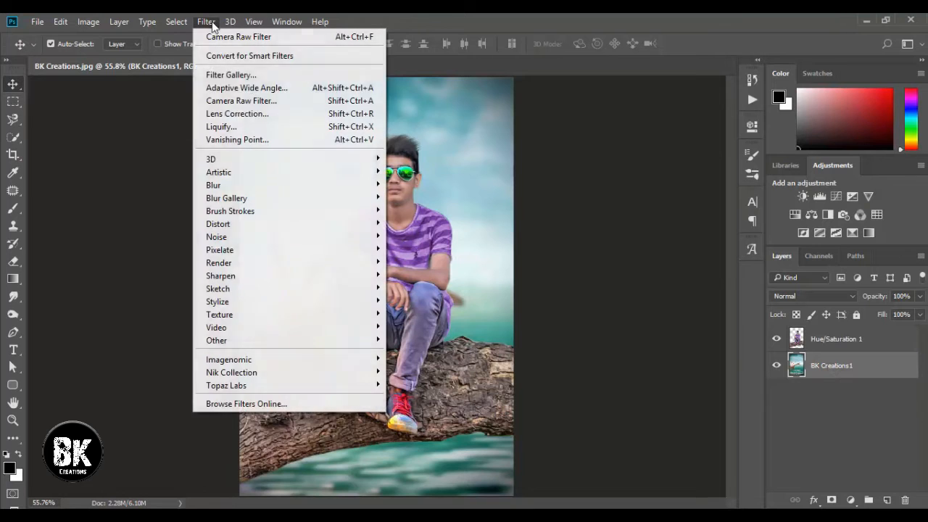
click(252, 99)
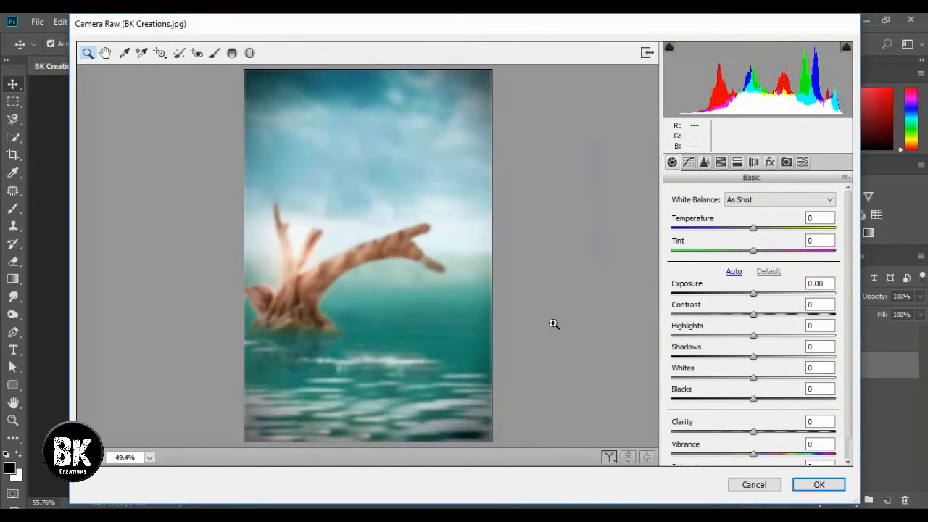
drag(784, 432, 769, 432)
drag(753, 293, 790, 356)
click(774, 344)
Step: Shift the background's hues towards teal with Aquas at +1 and Blues at -51
click(705, 161)
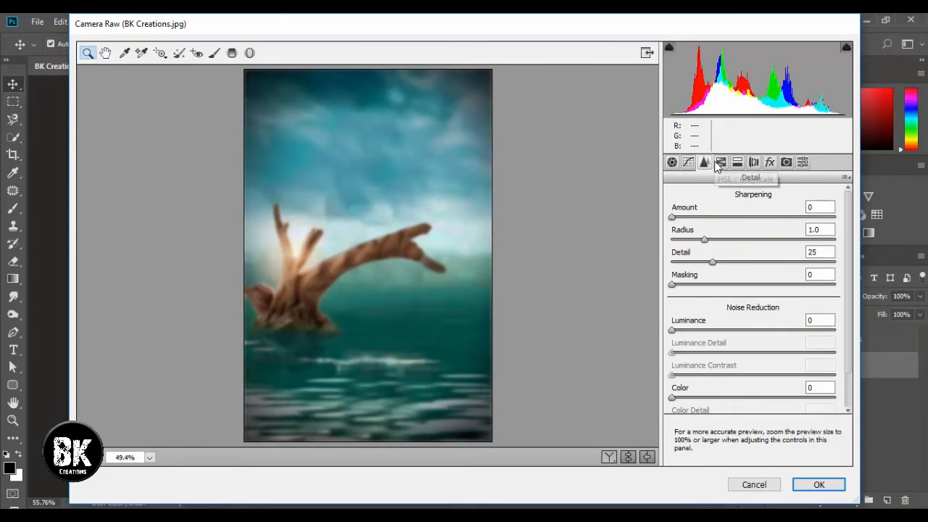
click(721, 162)
click(677, 215)
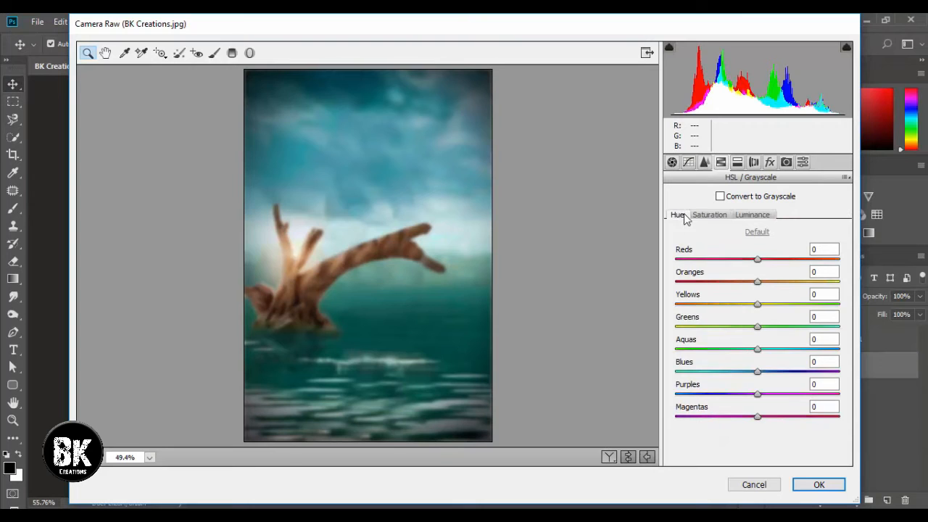
drag(757, 349, 686, 372)
drag(738, 349, 771, 350)
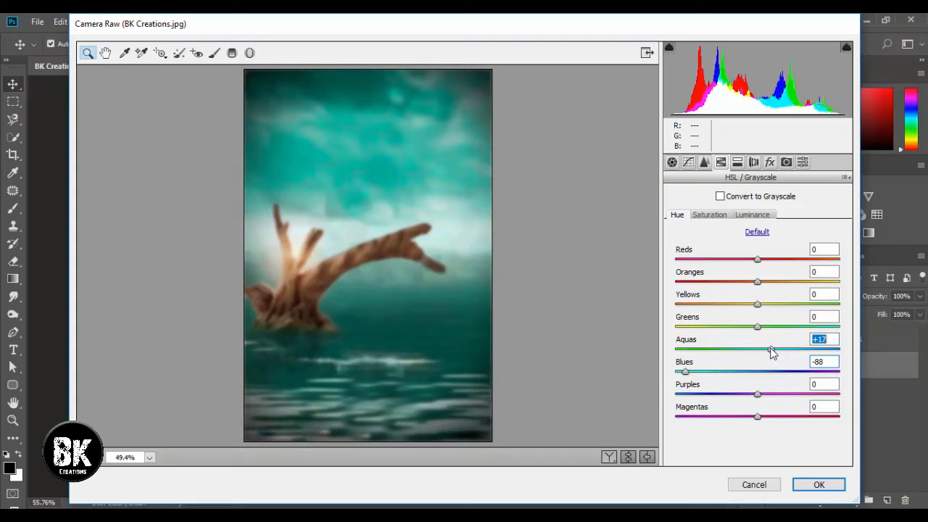
click(759, 349)
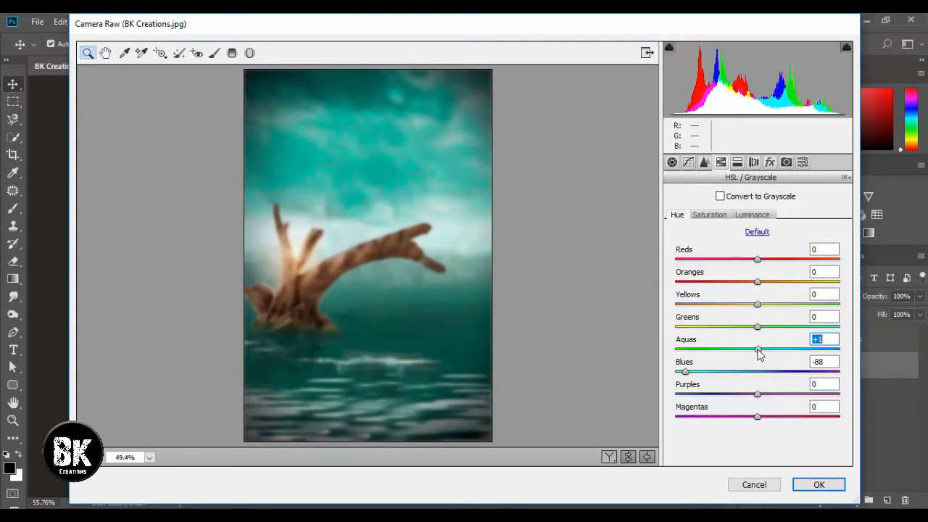
drag(689, 373, 716, 373)
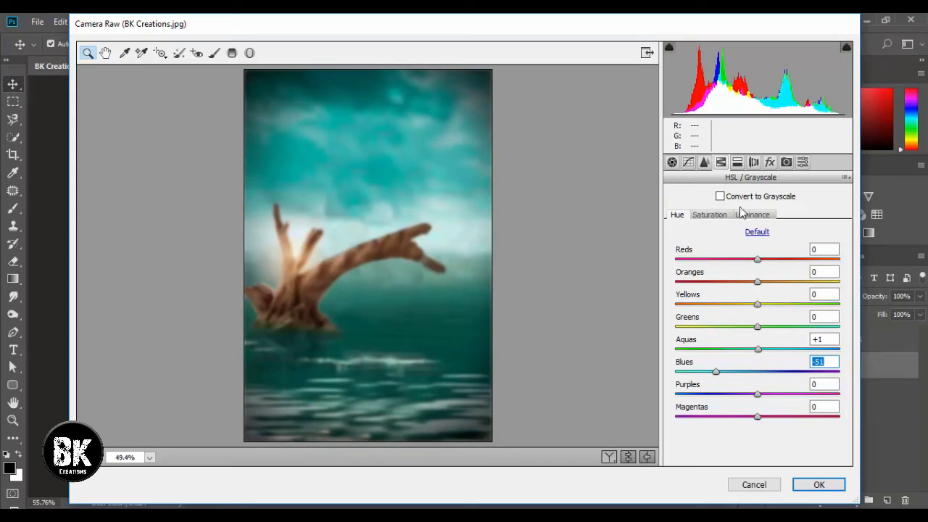
Step: Add a post-crop vignette with an Amount of -18 and apply the Camera Raw changes to the background
click(770, 162)
drag(717, 338, 745, 343)
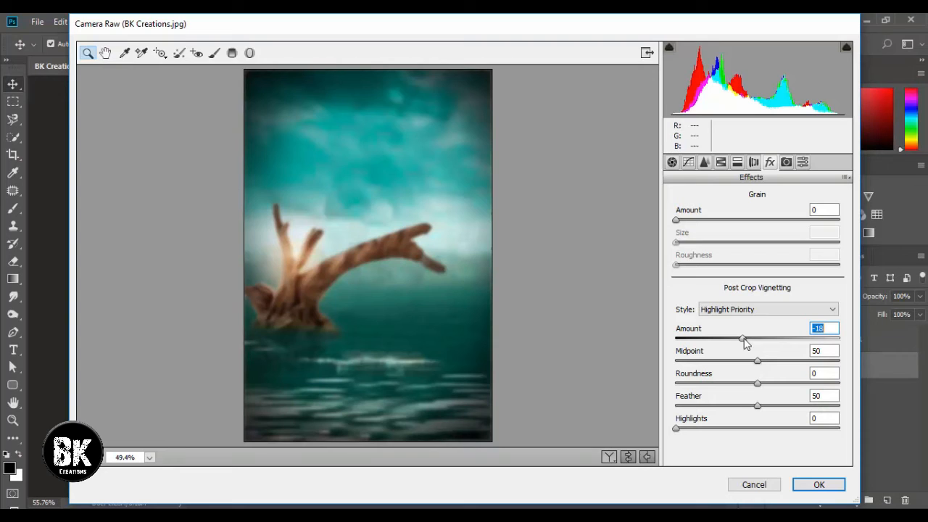
click(818, 485)
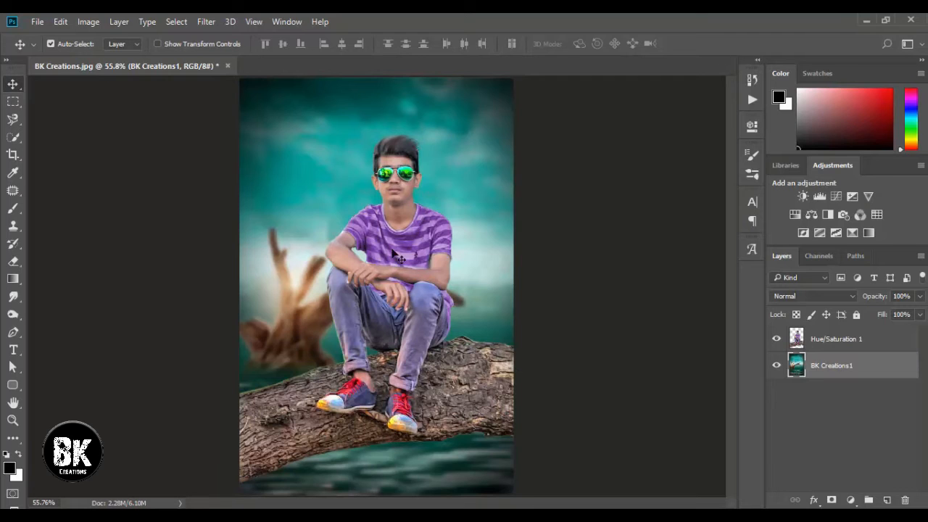
Step: Add a new layer above the man's layer and sample the skin colour d5ada1 from his forehead for the Brush tool
key(ctrl+1)
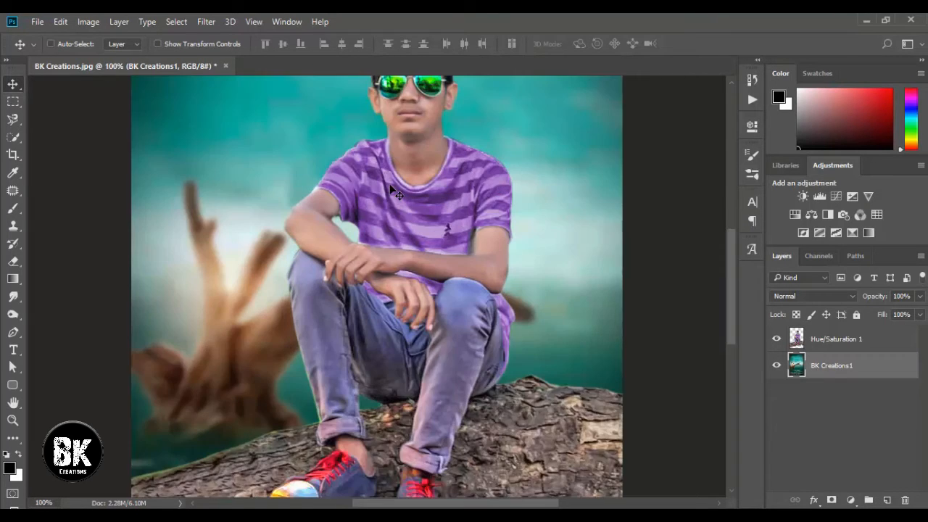
scroll(392, 190, up, 5)
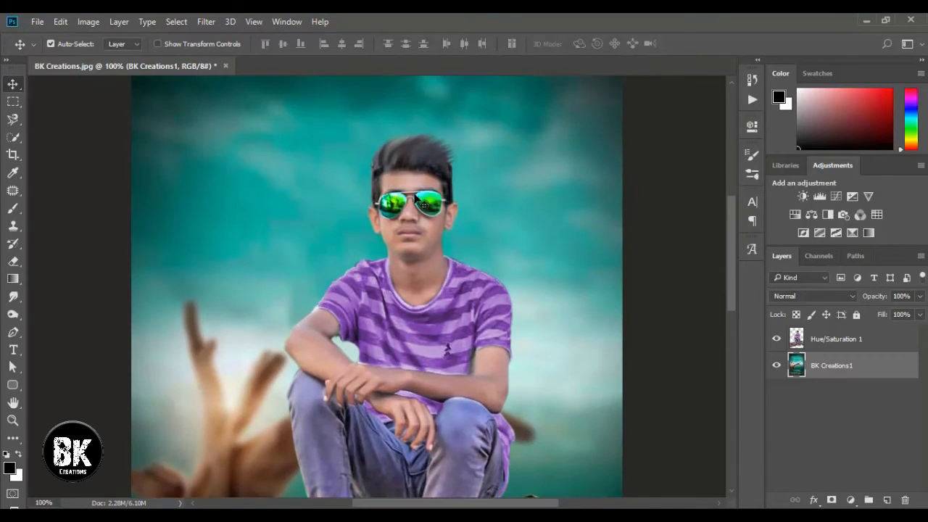
key(ctrl+plus)
scroll(425, 203, up, 3)
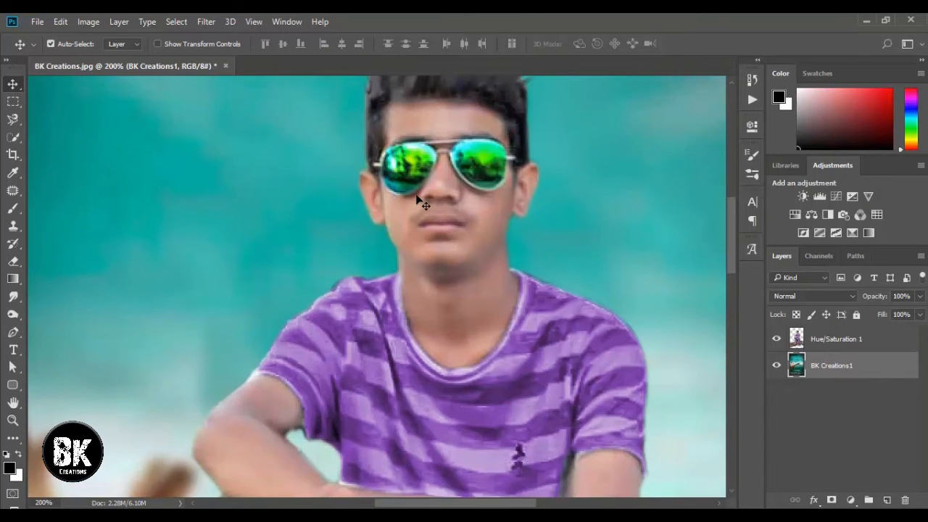
scroll(432, 203, up, 2)
click(812, 341)
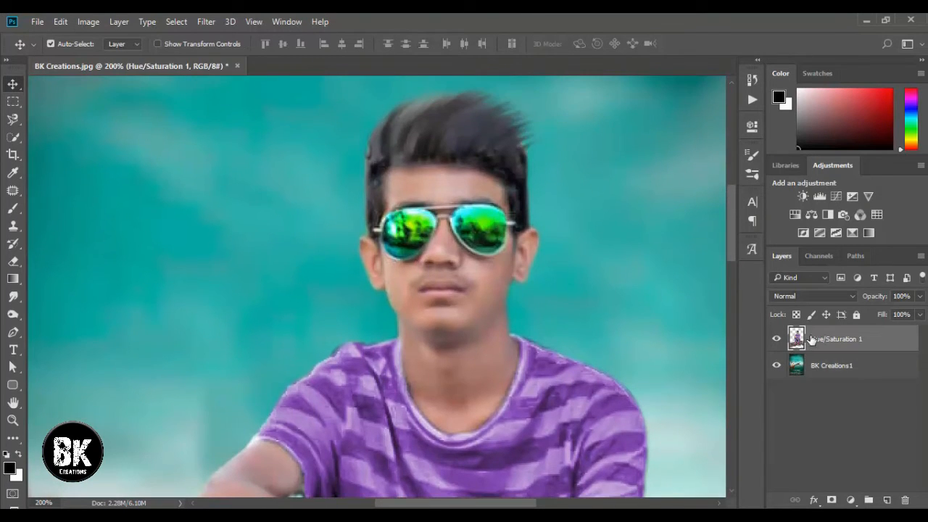
click(887, 500)
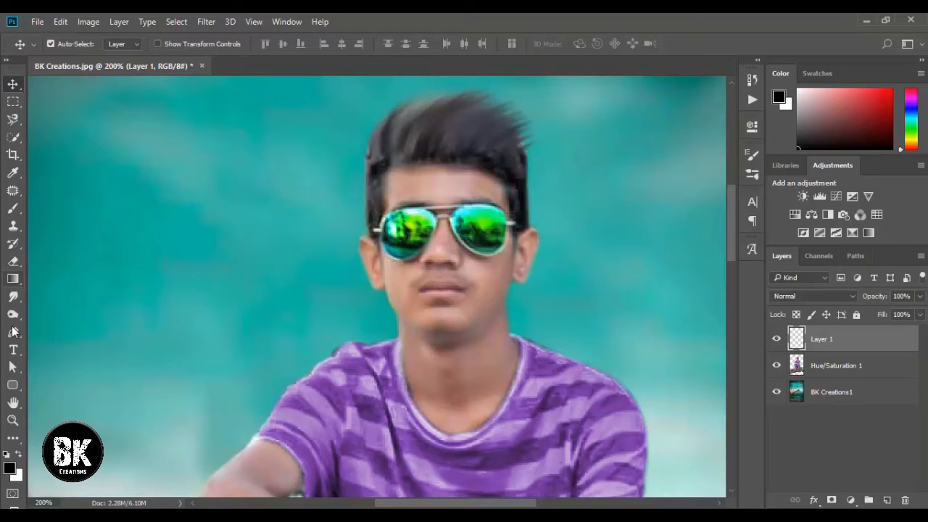
click(13, 208)
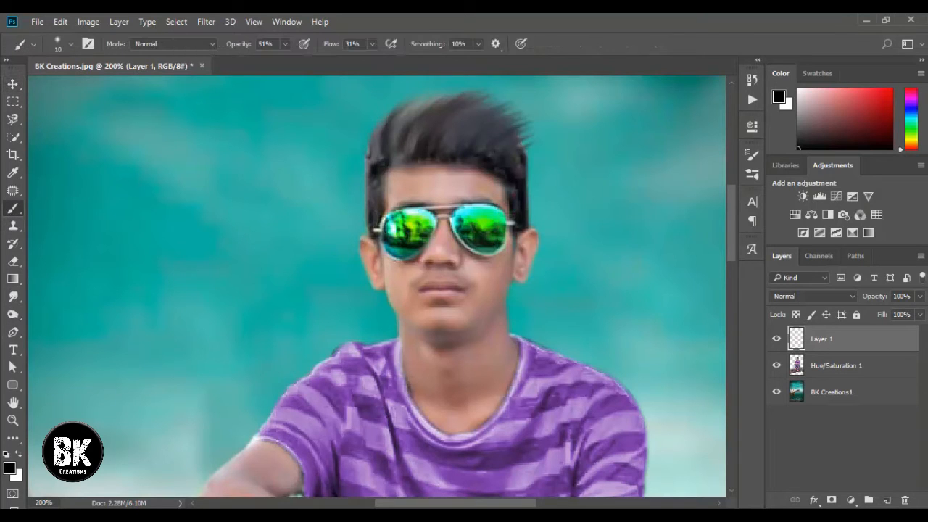
click(10, 470)
click(435, 180)
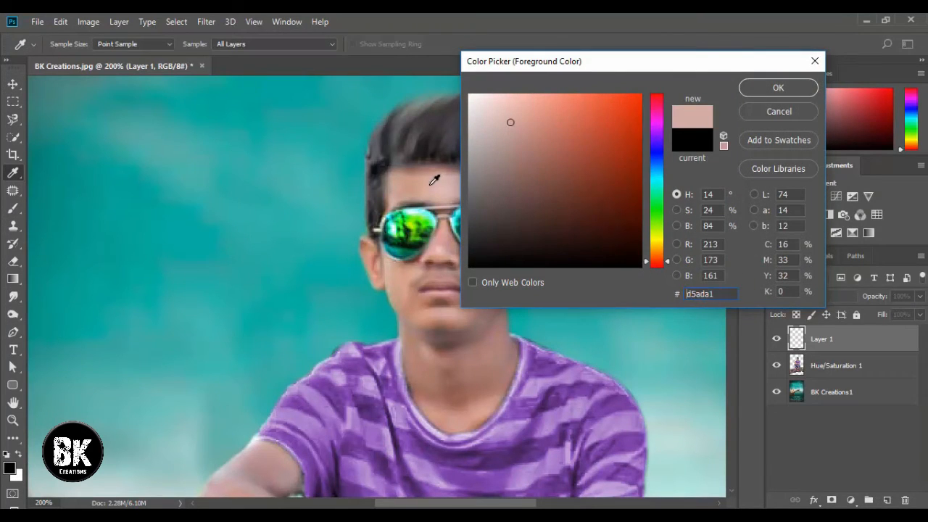
click(761, 92)
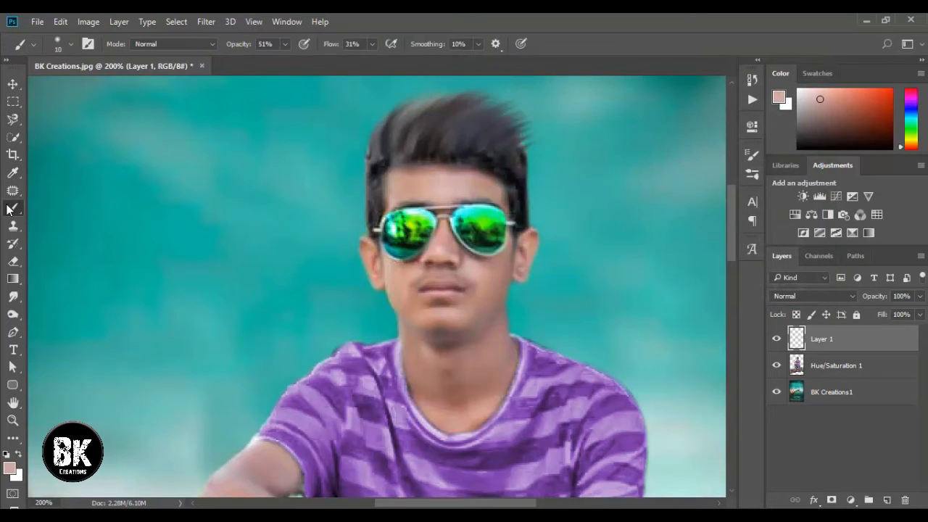
Step: Set the brush to 20% opacity, 26% flow and size 15, and softly paint the skin tone over the face
drag(249, 45, 228, 47)
drag(331, 44, 327, 44)
key(bracketright)
key(bracketleft)
key(bracketleft)
key(bracketright)
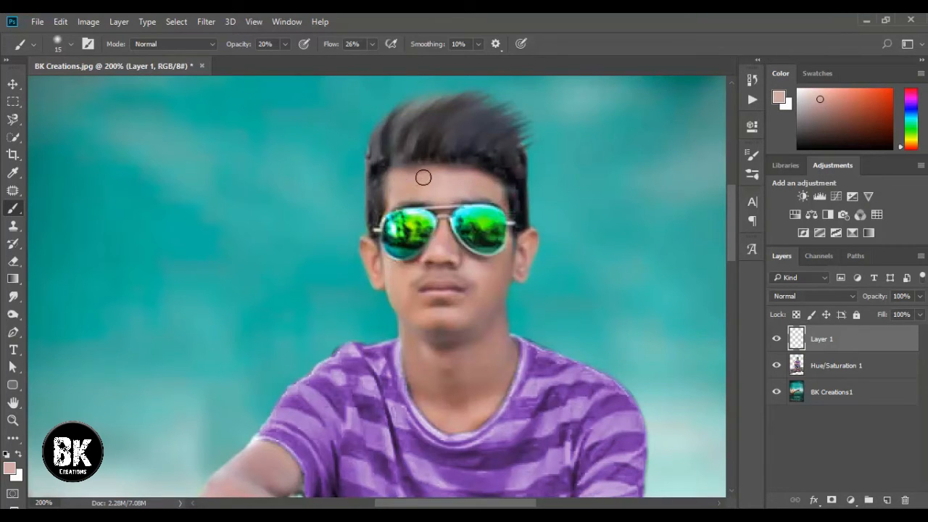
key(bracketleft)
key(bracketright)
Step: Paint the skin tone over the neck and around the ear, varying the brush size between 20 and 8
scroll(443, 199, down, 2)
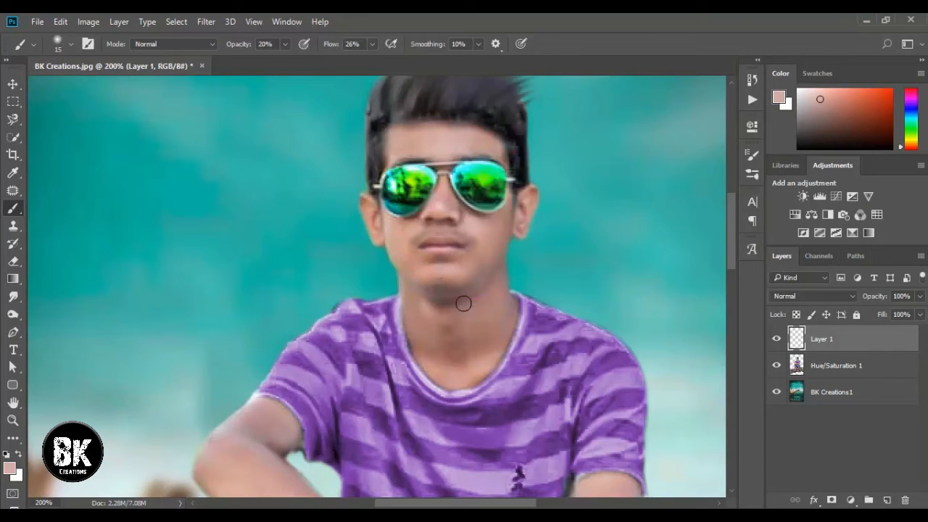
key(bracketright)
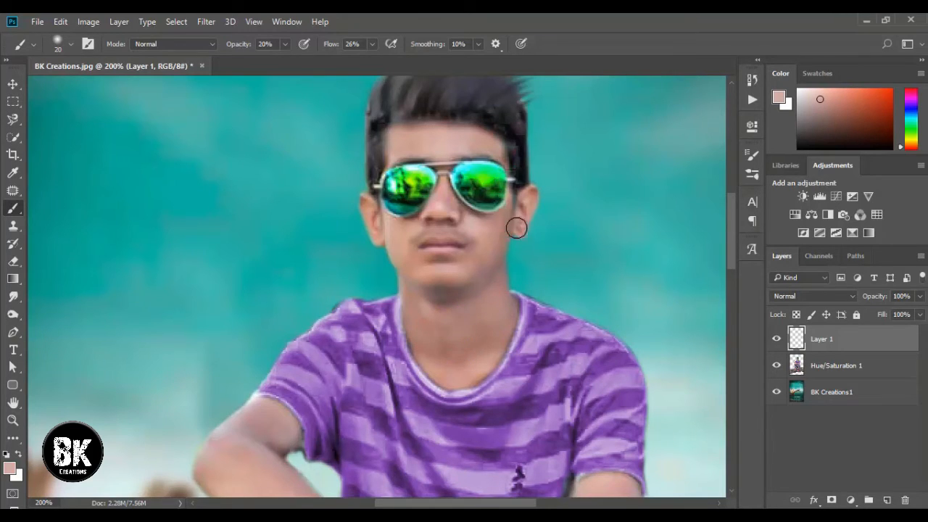
key(bracketleft)
key(bracketleft)
key(bracketleft)
key(bracketleft)
Step: Compare the portrait with and without the painted skin layer by toggling that layer's visibility
key(ctrl+0)
key(ctrl+minus)
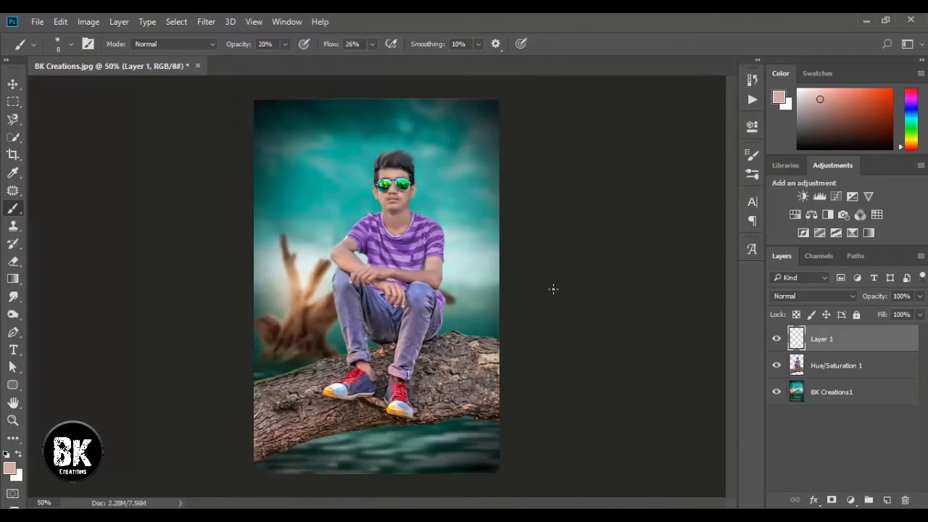
key(ctrl+plus)
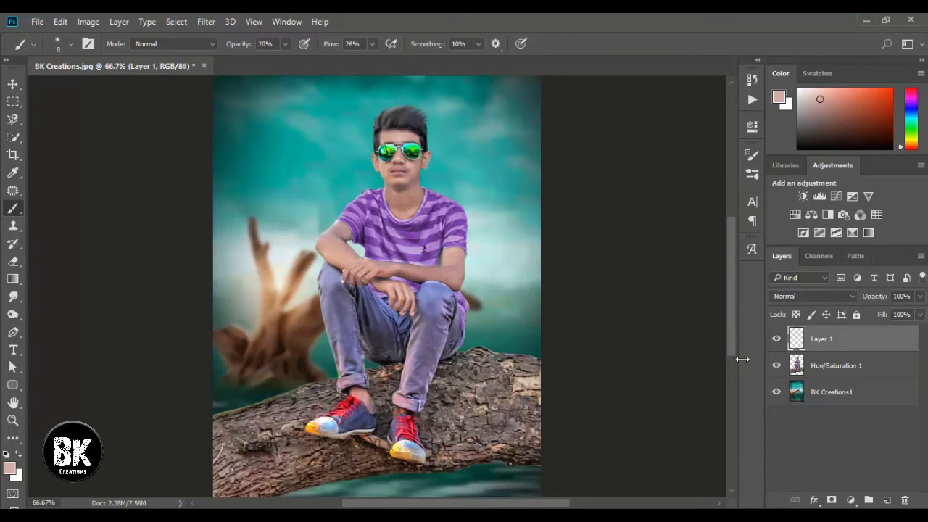
click(776, 340)
click(776, 340)
key(bracketright)
click(776, 340)
click(776, 340)
Step: Merge Layer 1 with the Hue/Saturation 1 layer and merge the result with the BK Creations1 background
ctrl+click(823, 366)
right_click(823, 366)
click(589, 474)
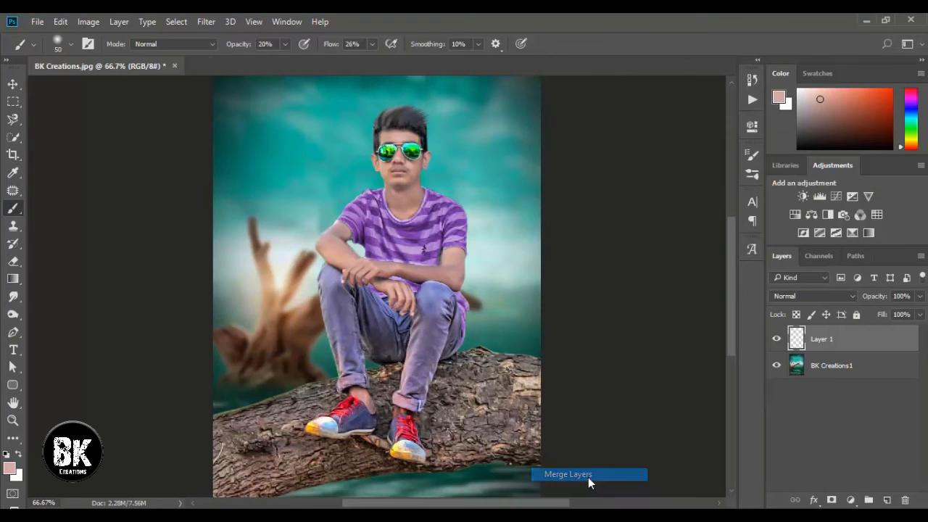
key(ctrl+minus)
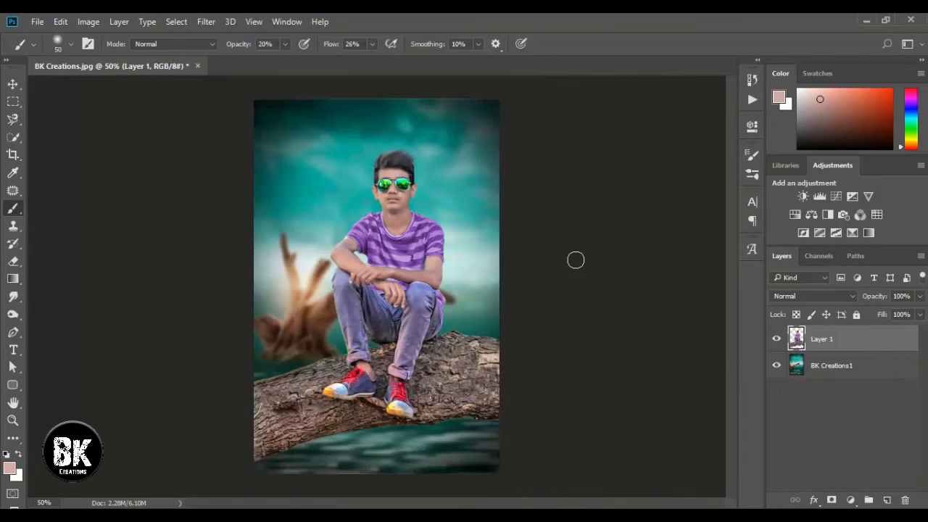
ctrl+click(847, 365)
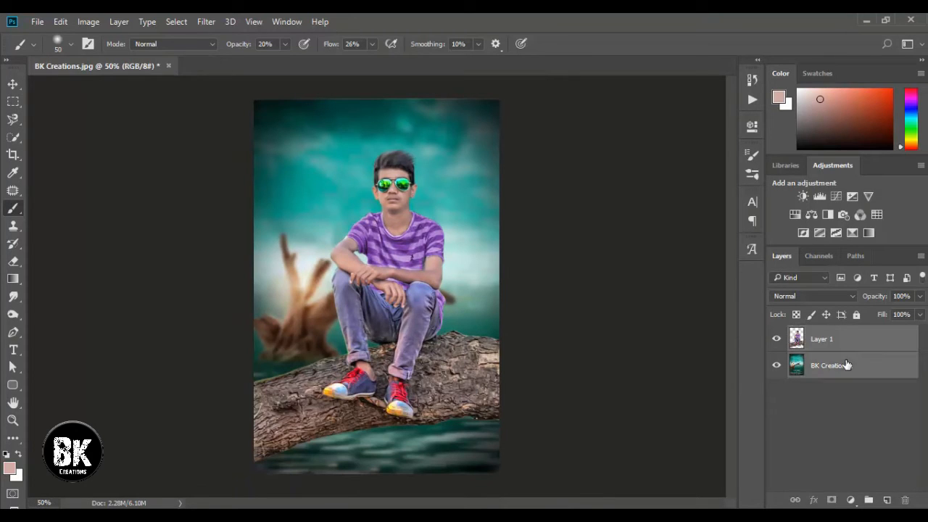
right_click(834, 367)
click(629, 472)
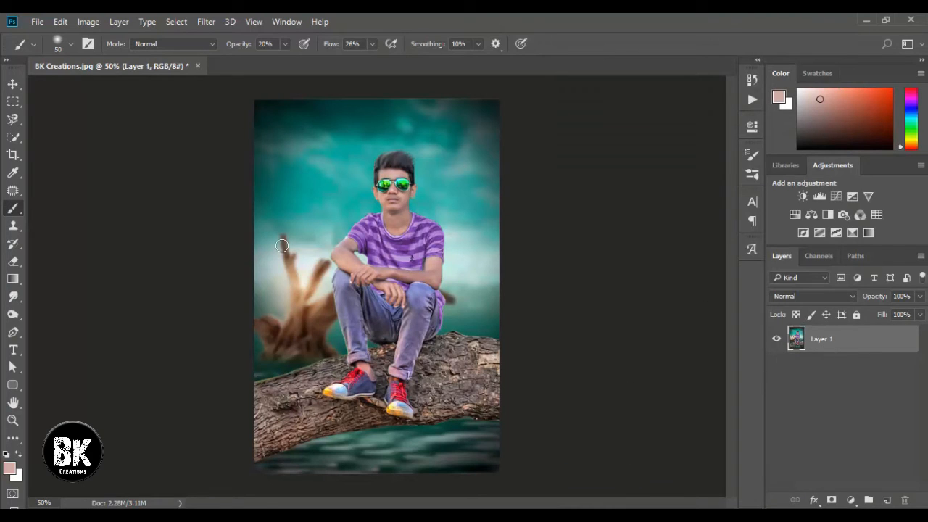
Step: Darken the bottom edge of the merged image with a reflected gradient at 100% opacity
click(13, 279)
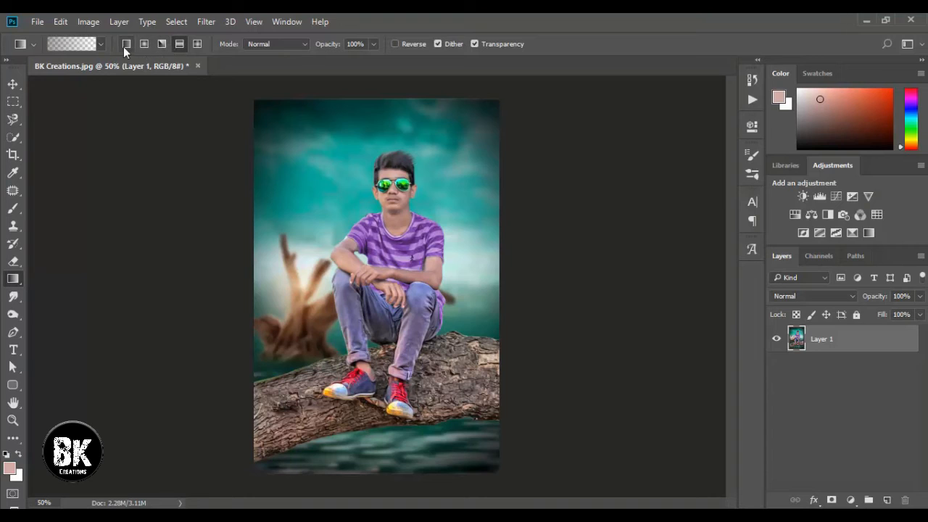
click(395, 44)
drag(374, 412, 385, 344)
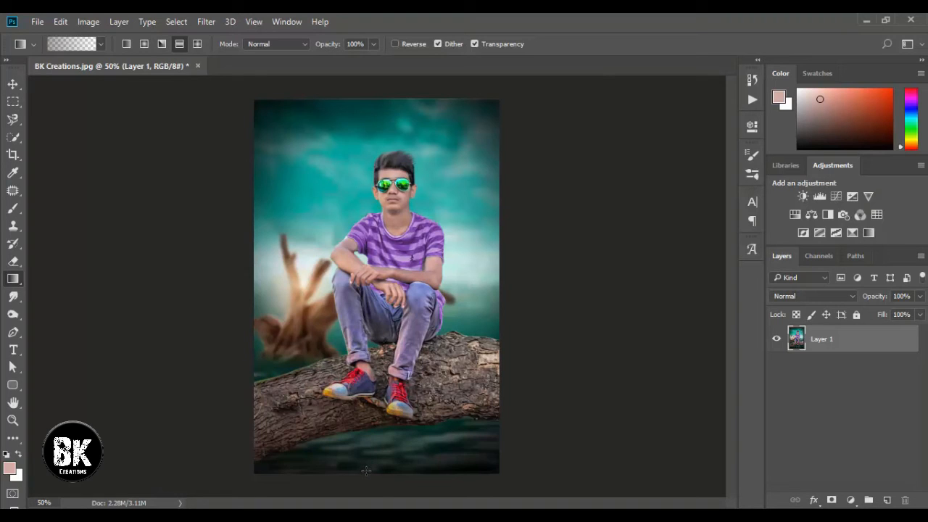
Step: Undo the last bottom-edge gradient and redraw it as a longer reflected gradient reaching up over the log and the man's lower legs
key(ctrl+z)
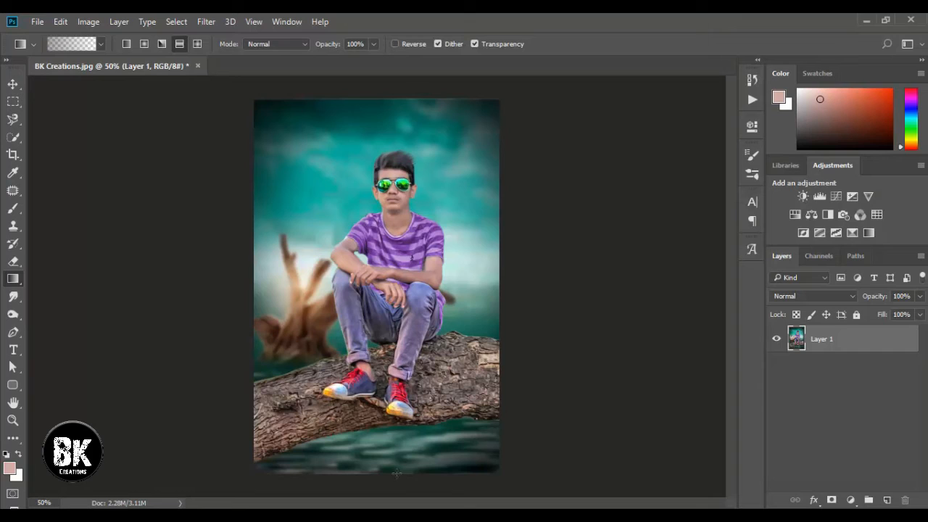
drag(377, 471, 379, 263)
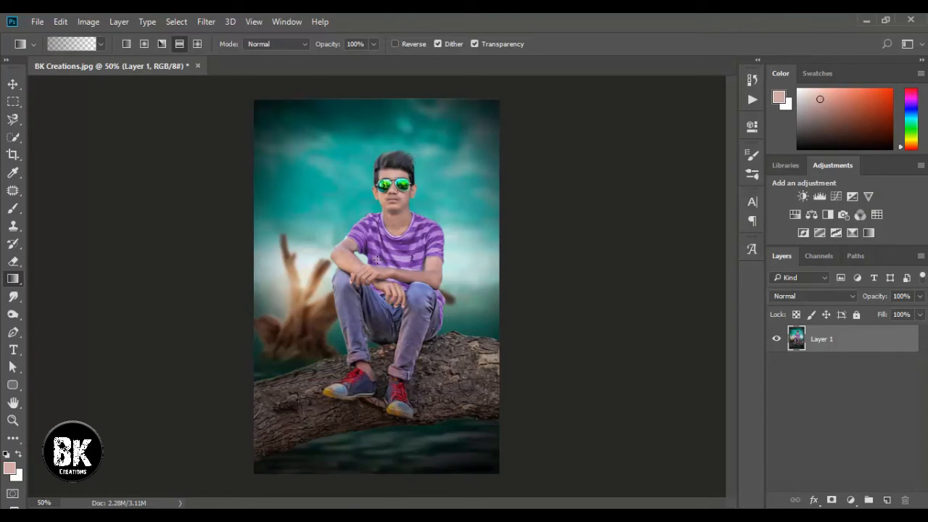
key(ctrl+z)
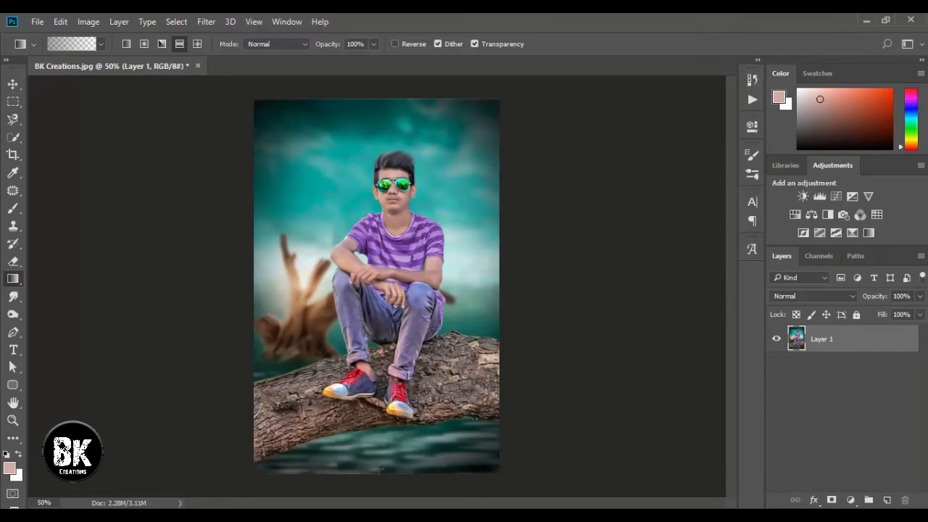
drag(376, 470, 372, 341)
drag(379, 316, 378, 313)
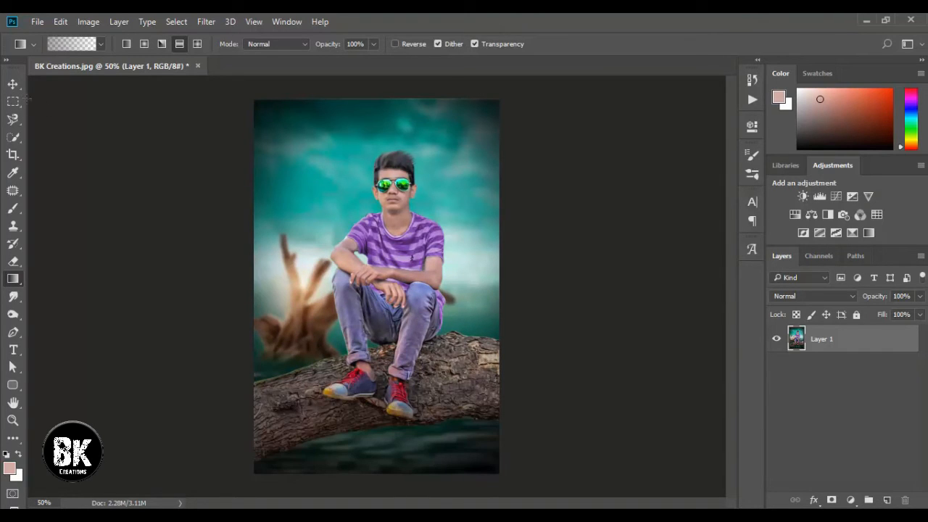
click(13, 84)
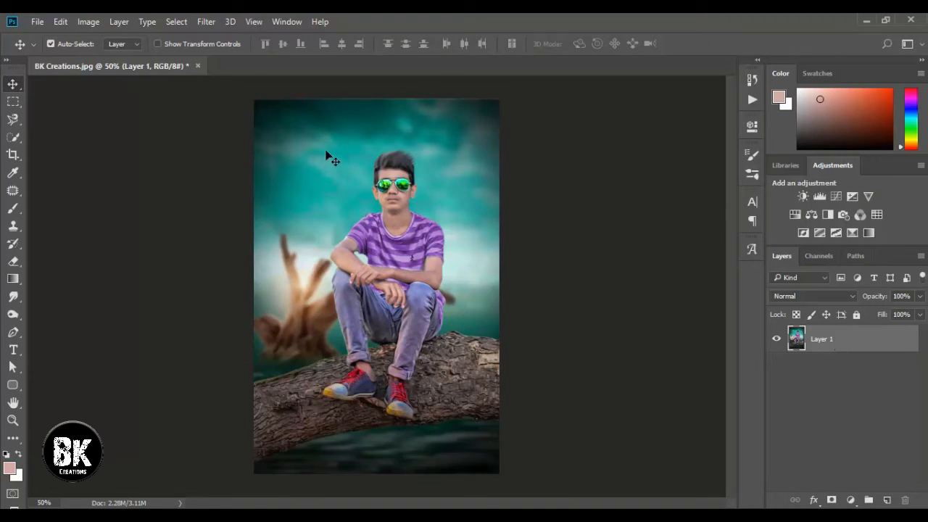
Step: Reduce noise across Layer 1 with the Noiseware Professional filter, using the Default settings
click(206, 22)
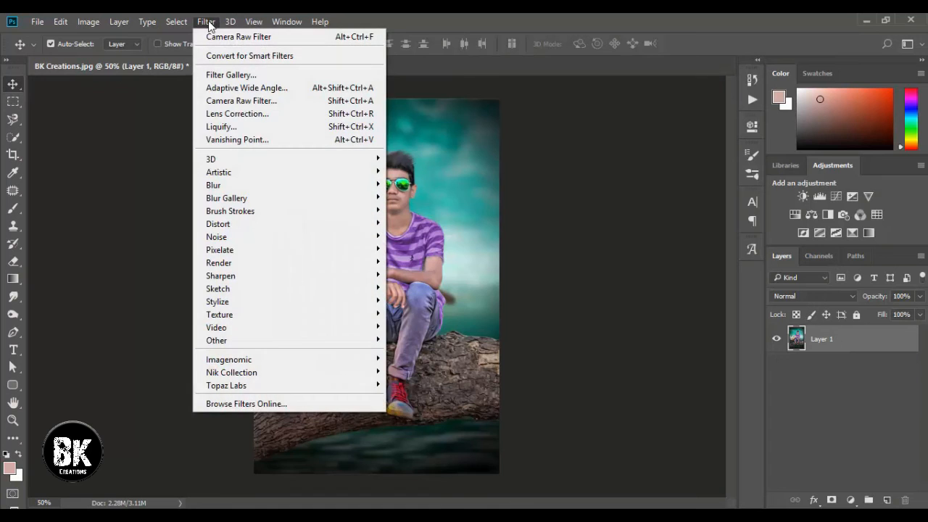
mouse_move(275, 359)
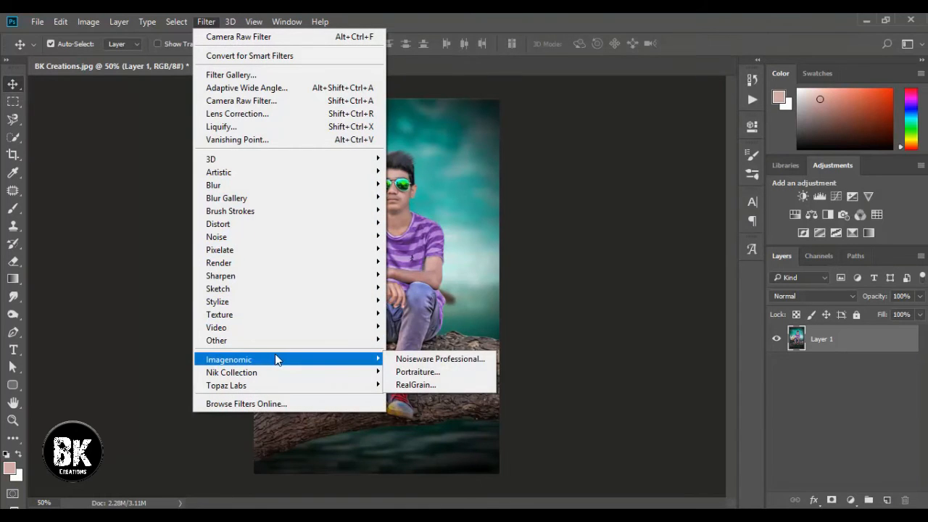
click(404, 358)
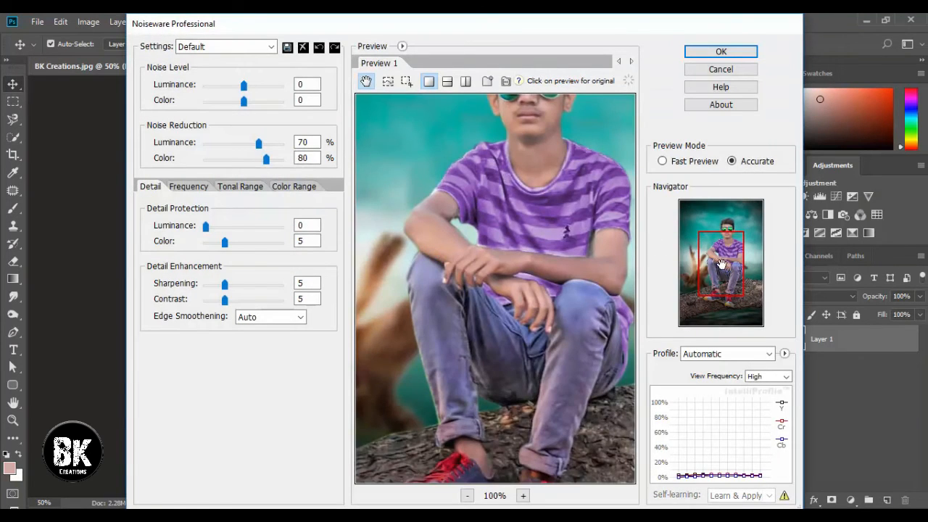
drag(722, 265, 721, 238)
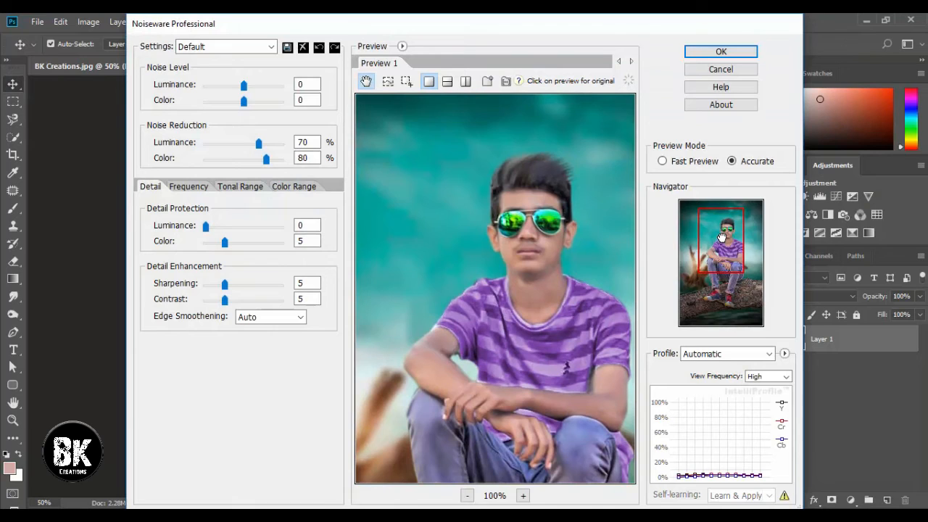
click(717, 50)
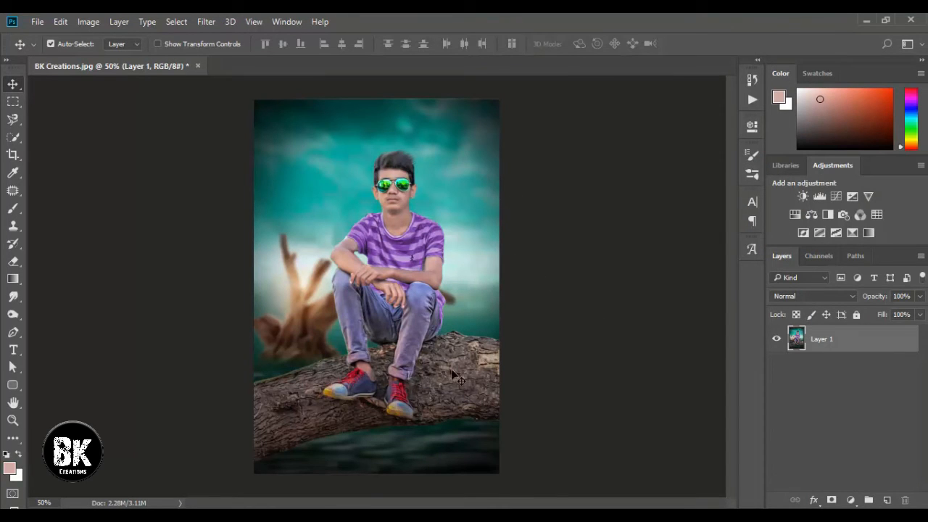
Step: Start Color Efex Pro 4 on Layer 1 with a fresh Dark Contrasts filter at 42% saturation and 56% Dark Detail Extractor
click(207, 23)
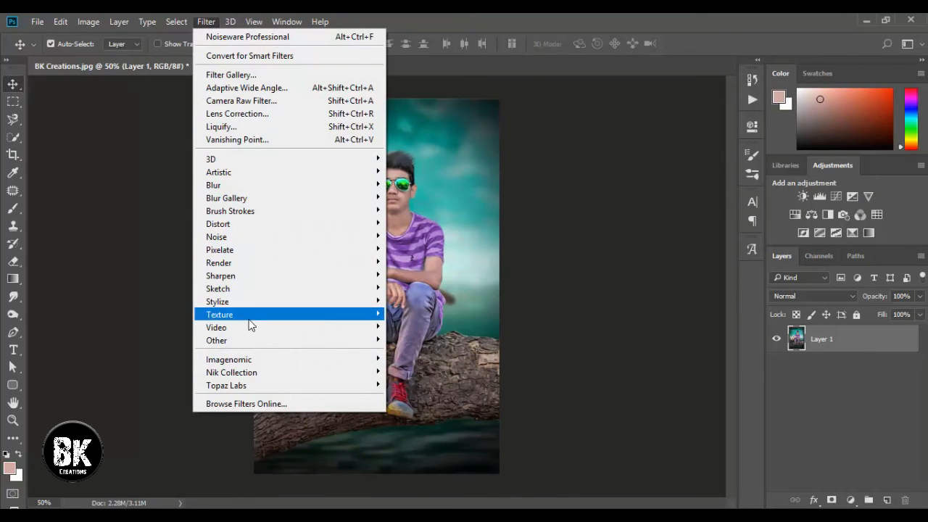
mouse_move(260, 376)
click(419, 384)
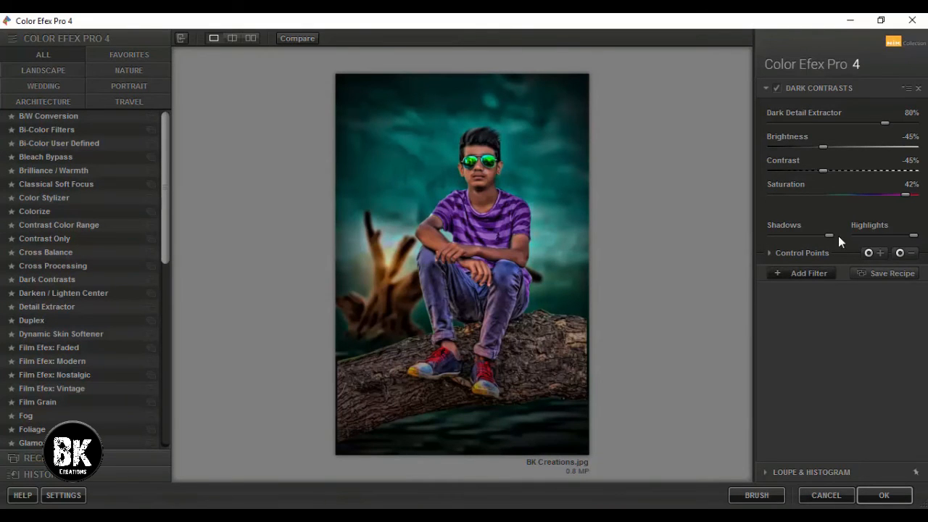
click(918, 88)
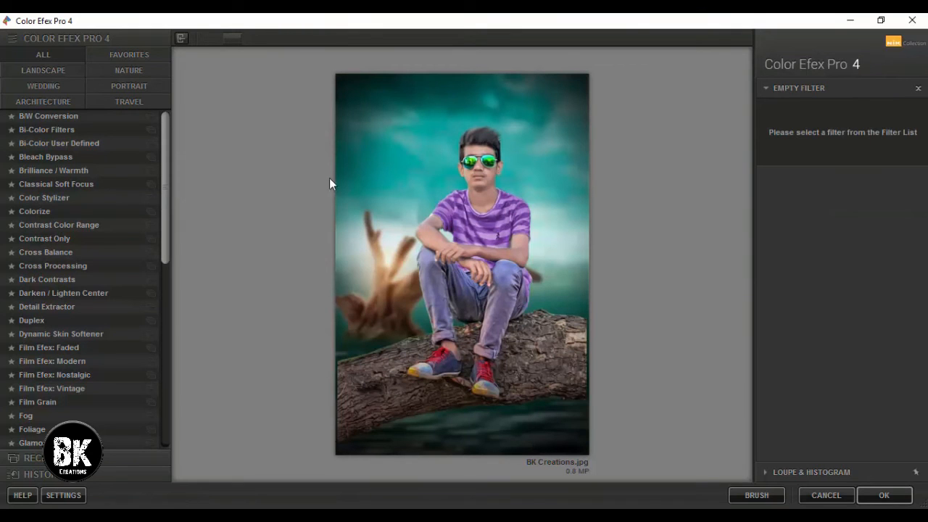
click(53, 281)
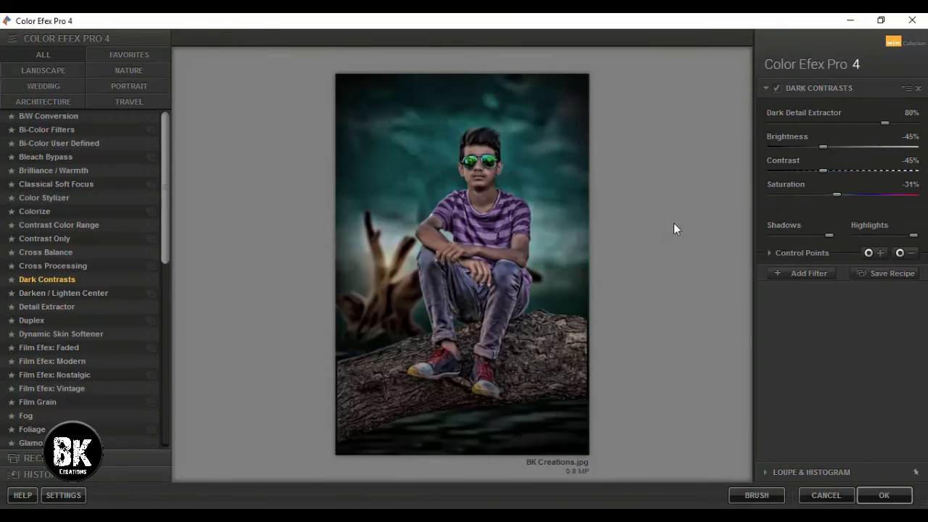
drag(850, 195, 863, 194)
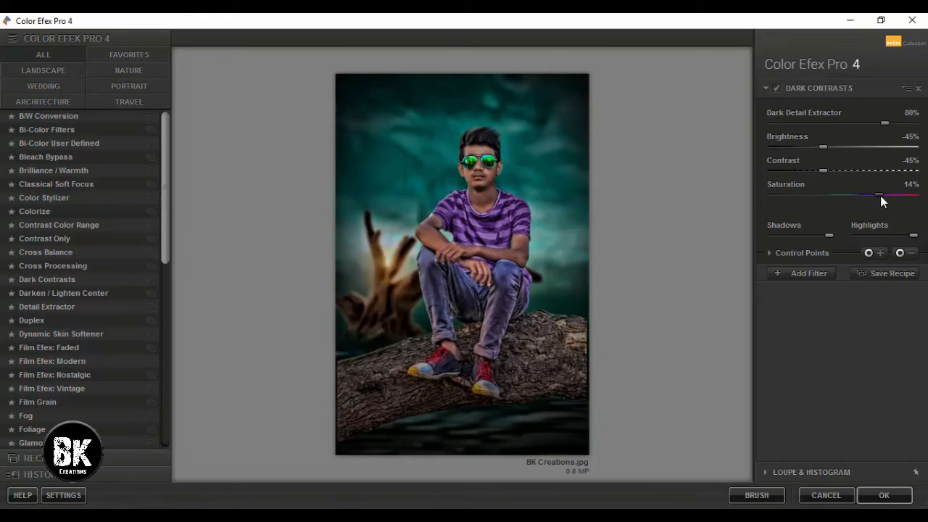
drag(881, 196, 907, 196)
click(852, 124)
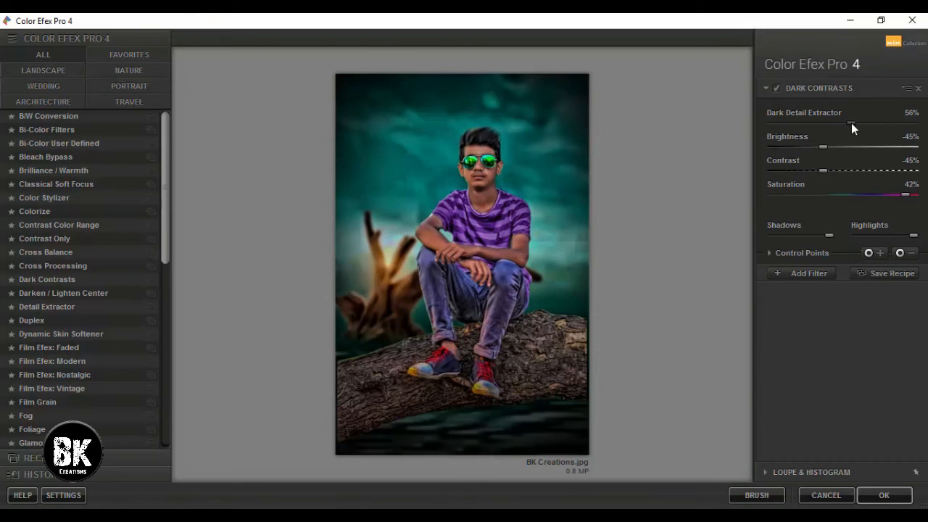
Step: Place negative control points across the man's face and neck to exclude that skin from Dark Contrasts
click(481, 160)
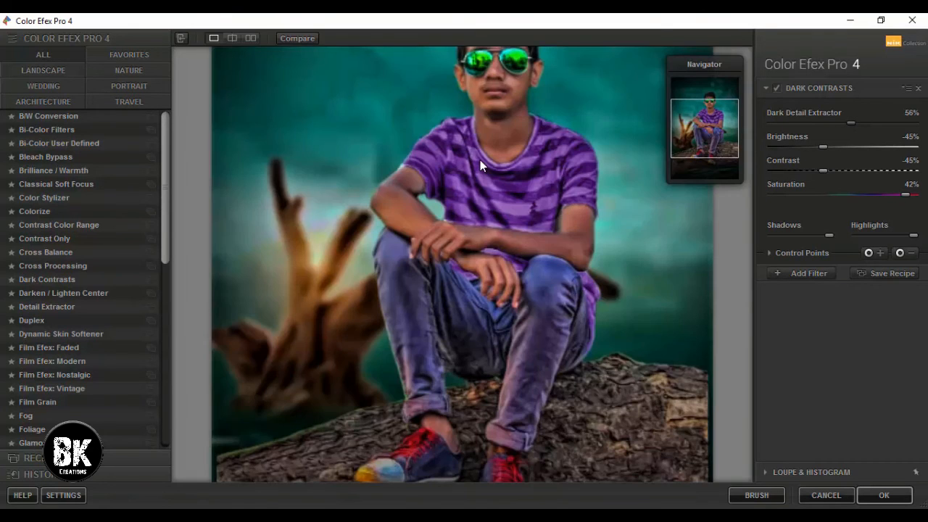
click(705, 109)
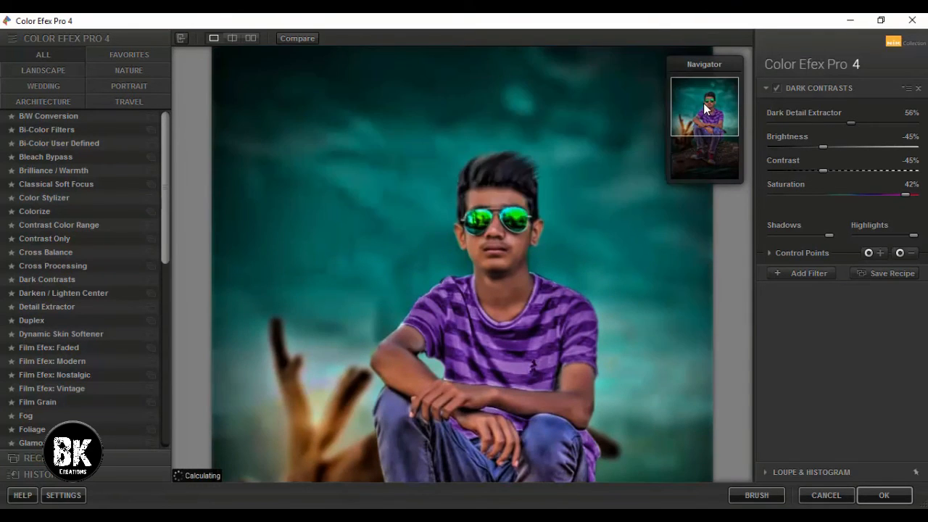
click(902, 253)
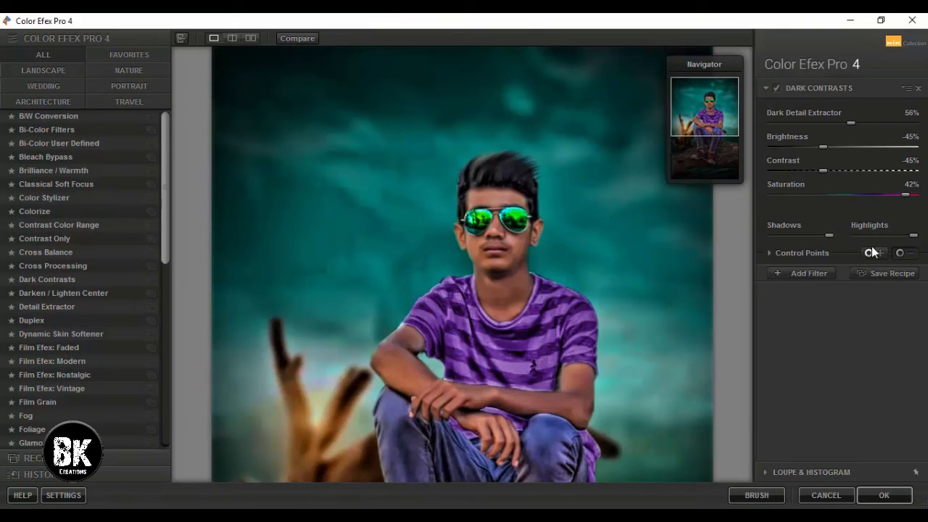
click(497, 205)
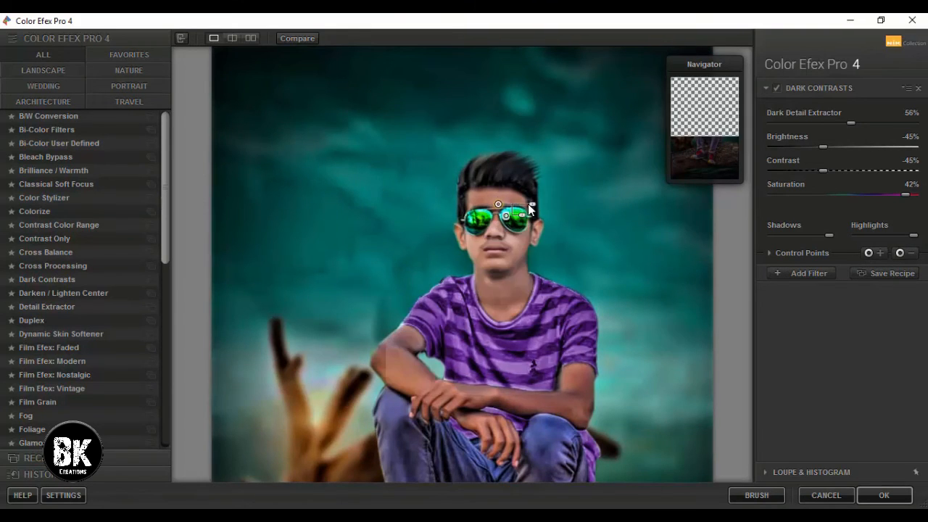
drag(530, 209, 495, 305)
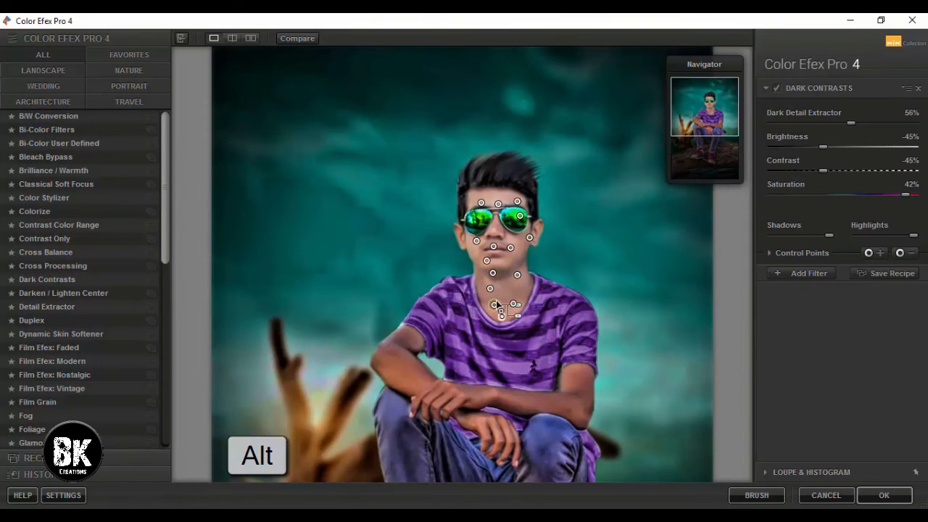
Step: Duplicate the negative control points over both arms, the hands and the ankle
drag(715, 120, 715, 139)
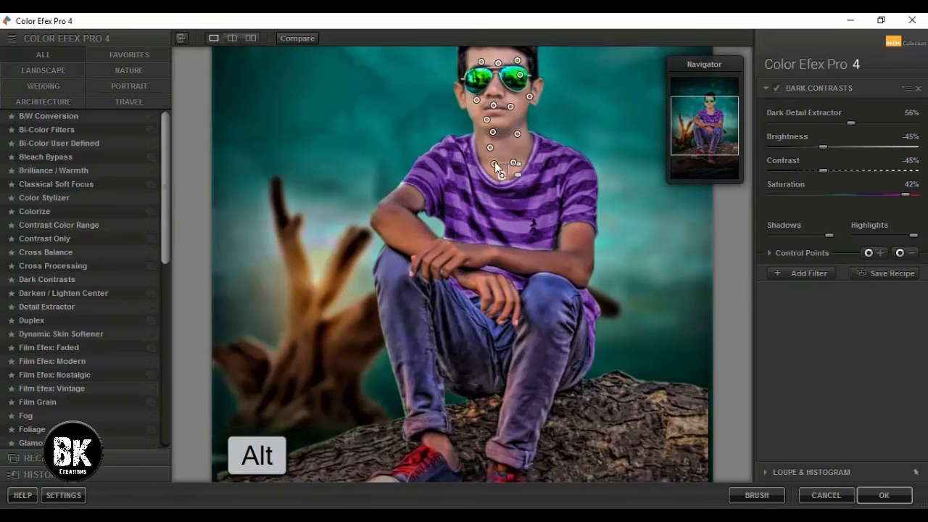
alt+drag(494, 164, 563, 274)
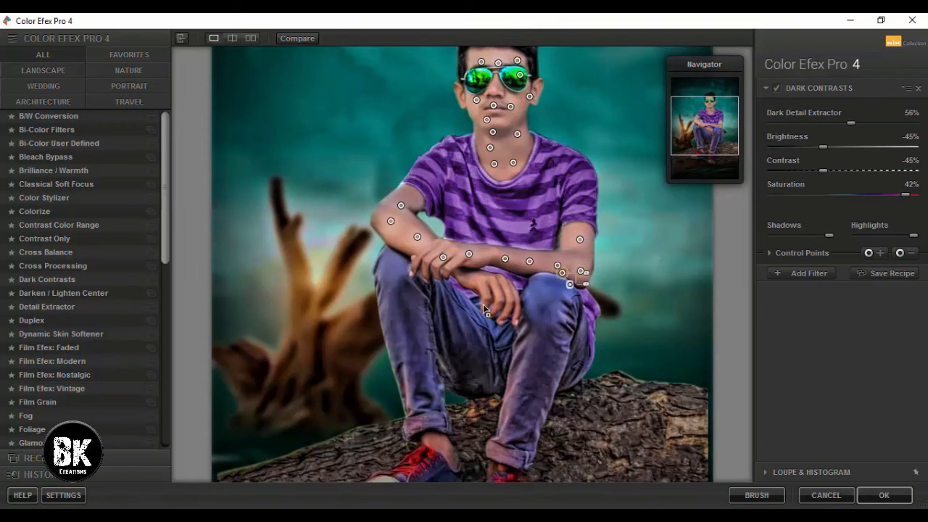
alt+drag(484, 310, 440, 446)
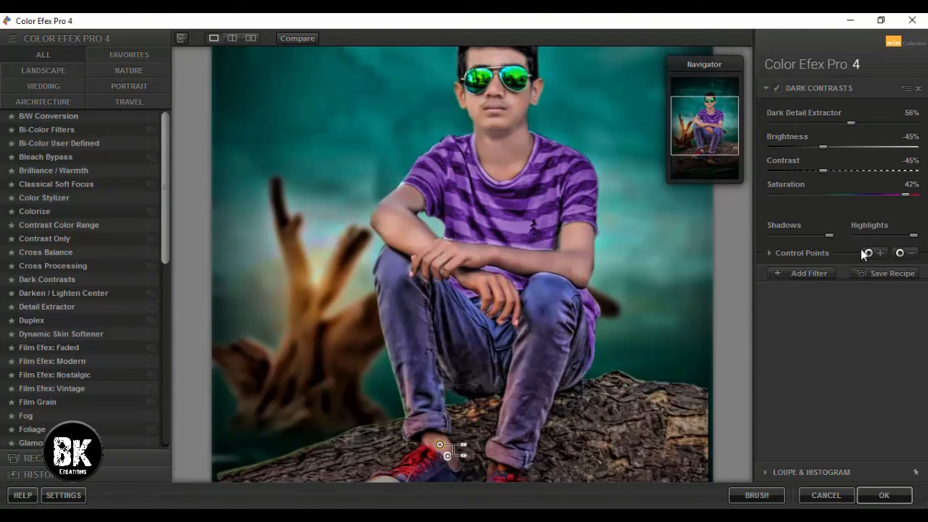
Step: Add a Brilliance / Warmth filter with 40% warmth and 38% saturation, and apply the Color Efex Pro 4 effects
click(806, 274)
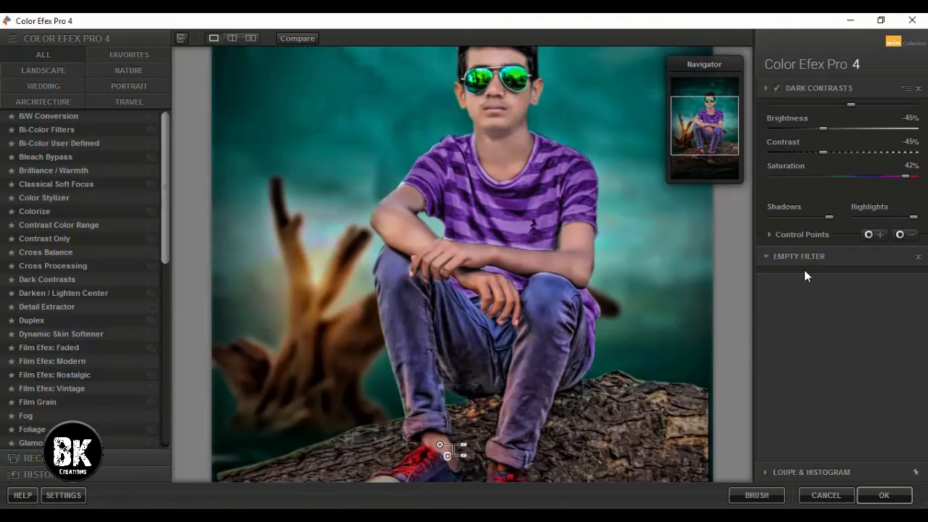
double_click(621, 155)
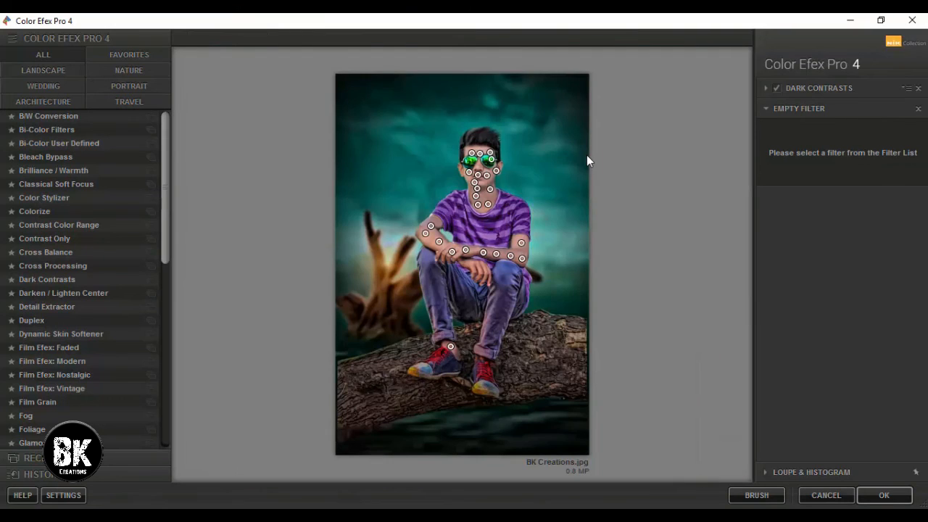
click(62, 306)
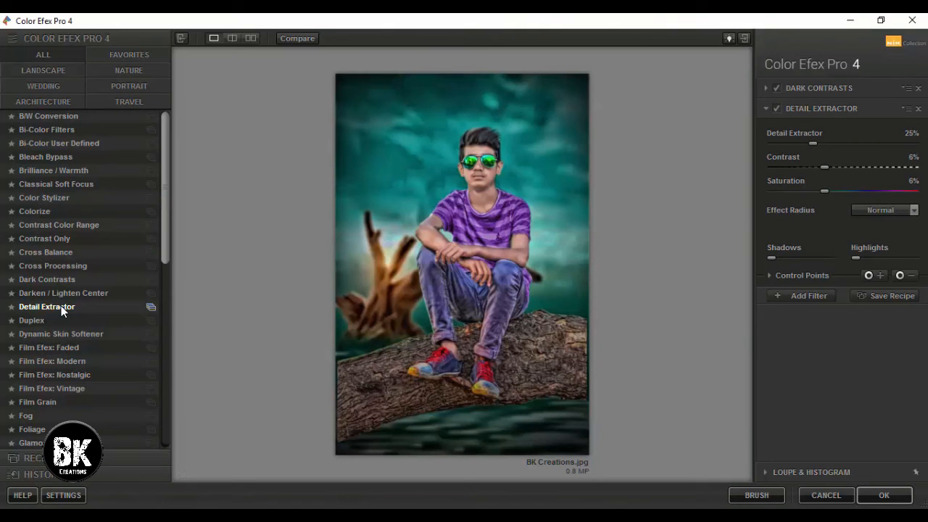
click(66, 172)
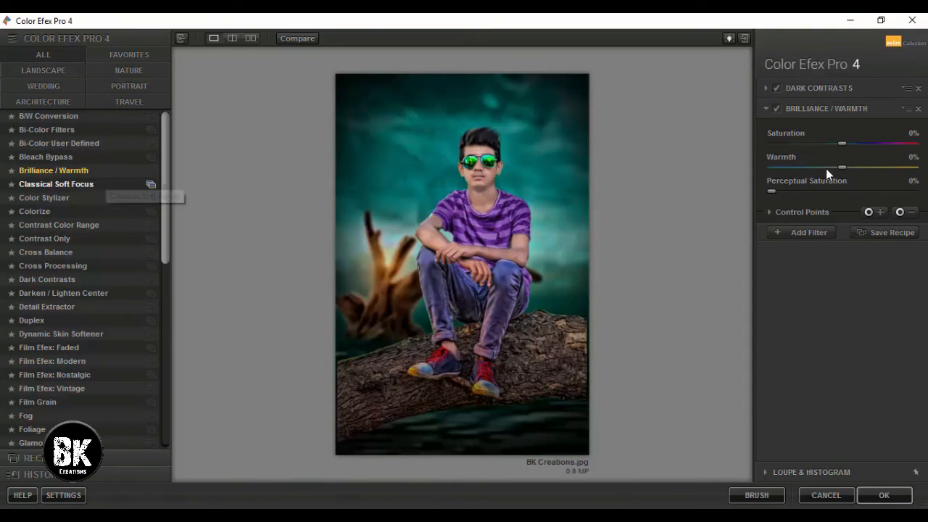
drag(826, 168, 868, 174)
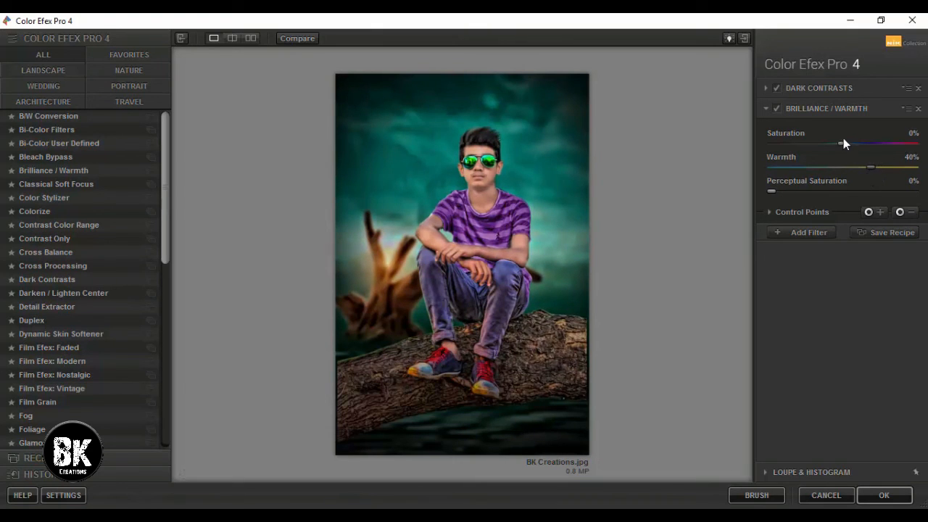
drag(843, 144, 871, 142)
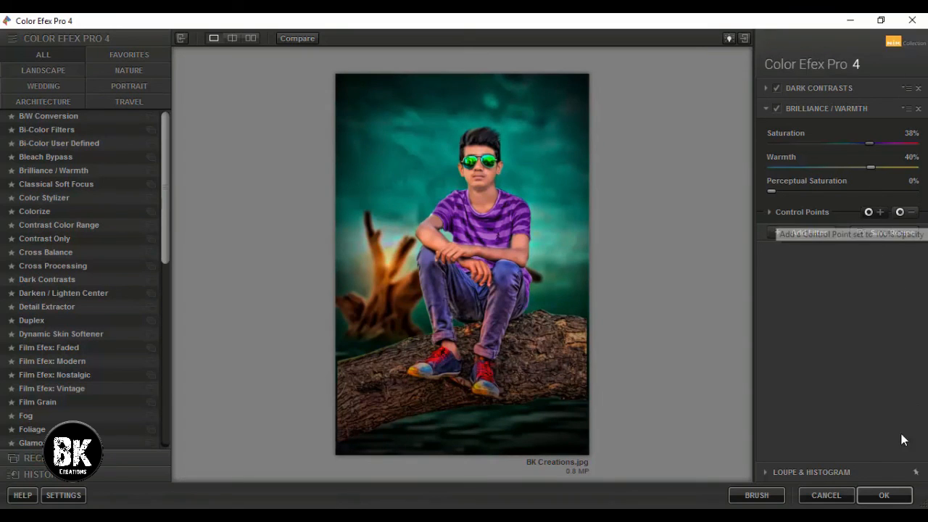
click(785, 231)
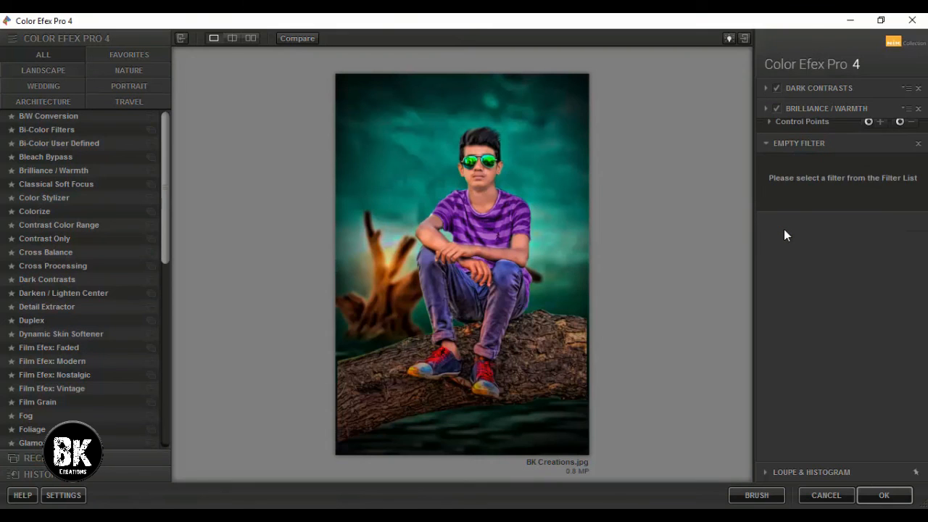
click(884, 496)
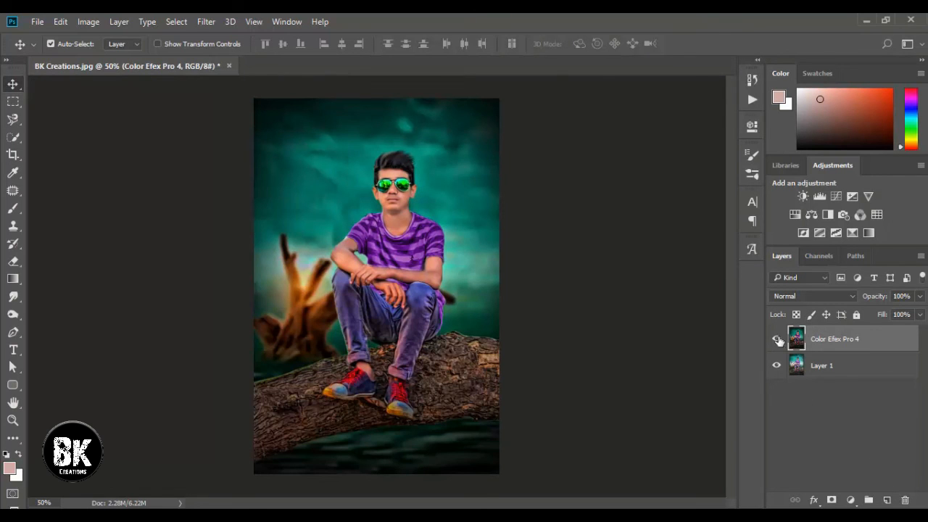
Step: Compare the image with and without the Color Efex Pro 4 layer, and merge that layer with Layer 1
click(777, 339)
click(777, 338)
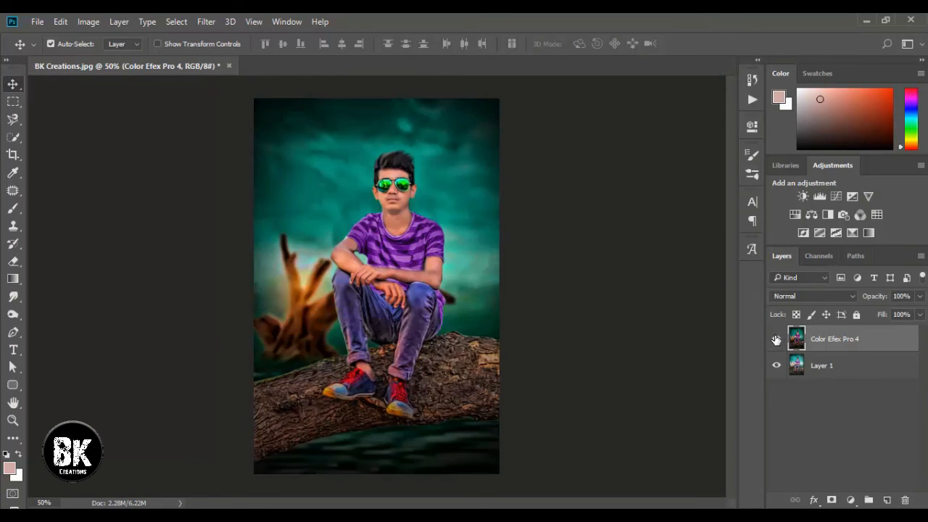
shift+click(834, 368)
right_click(836, 366)
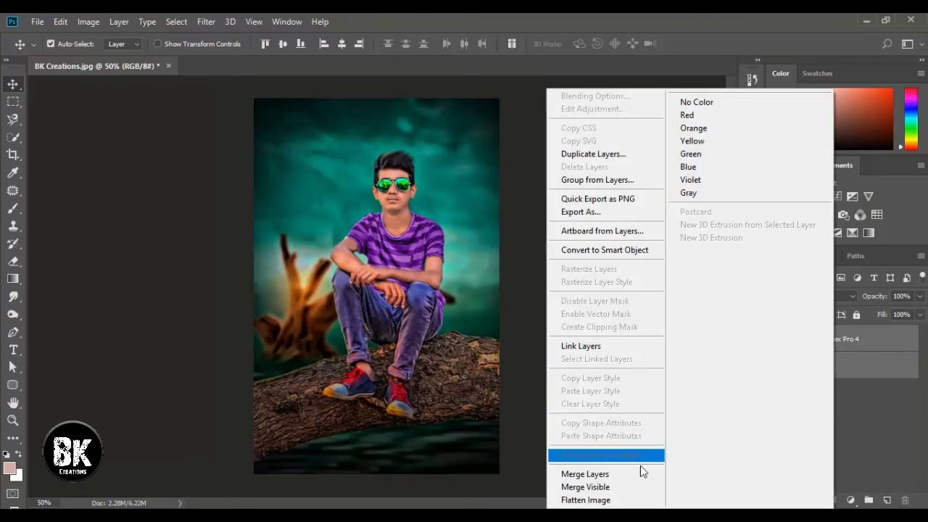
click(632, 473)
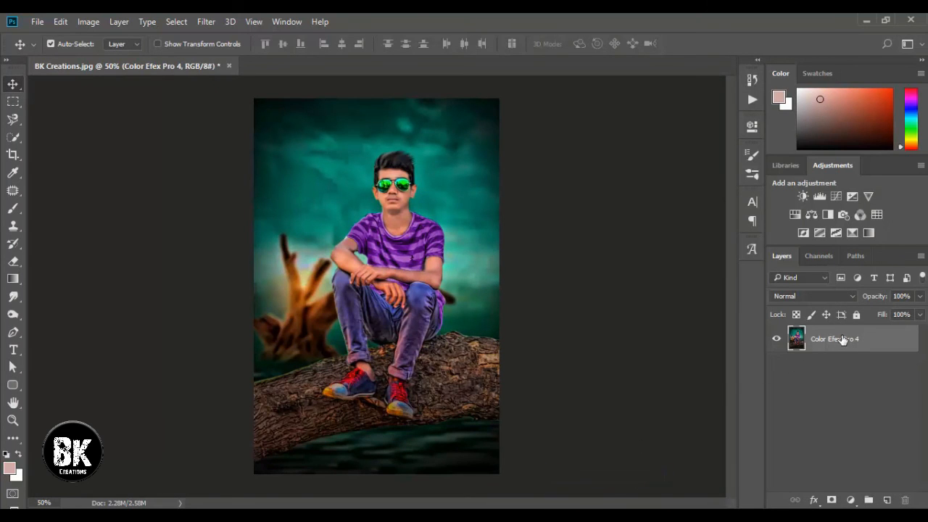
Step: Undo the layer merge to compare the image with and without the Color Efex Pro 4 layer, and merge the two layers again
scroll(372, 227, up, 2)
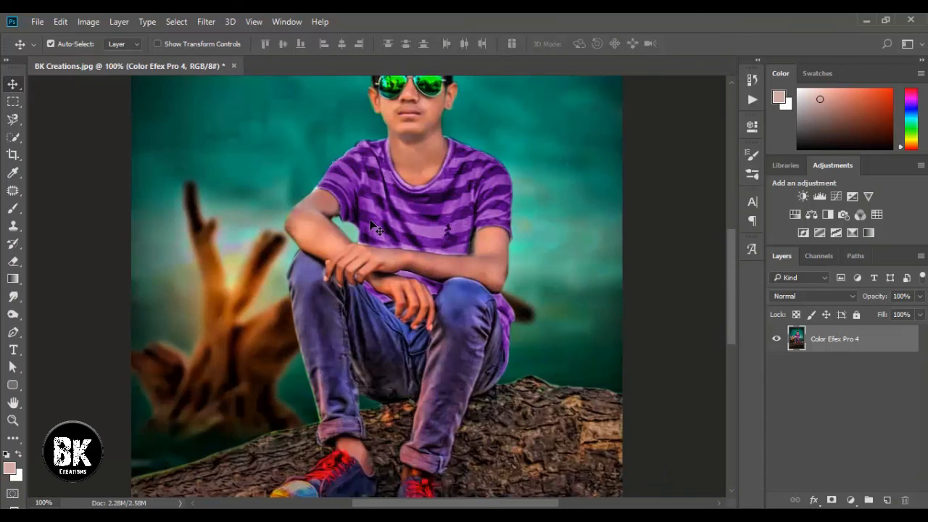
scroll(372, 225, up, 3)
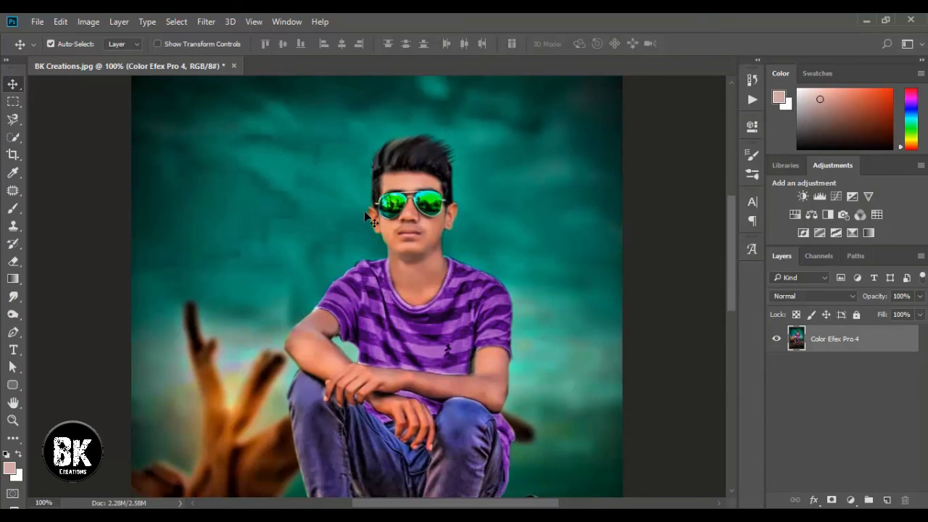
scroll(365, 212, down, 1)
scroll(364, 212, down, 3)
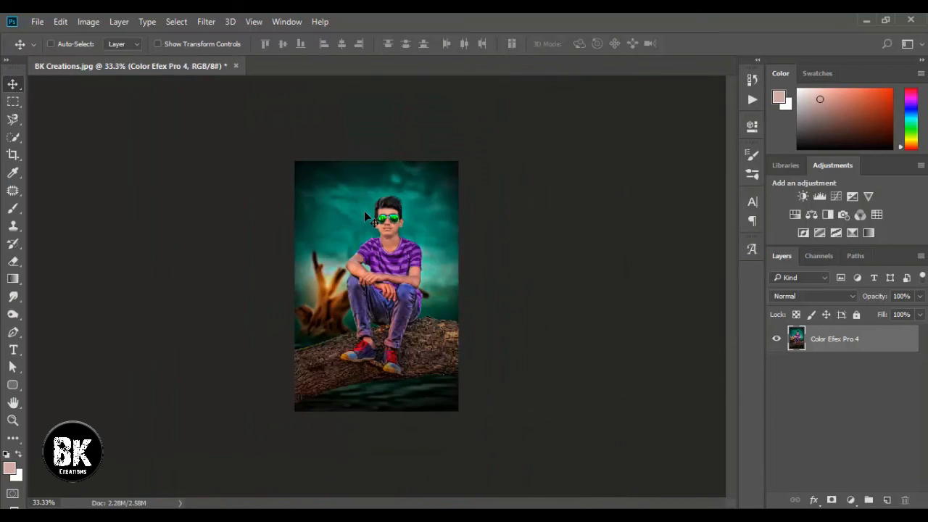
scroll(365, 211, up, 1)
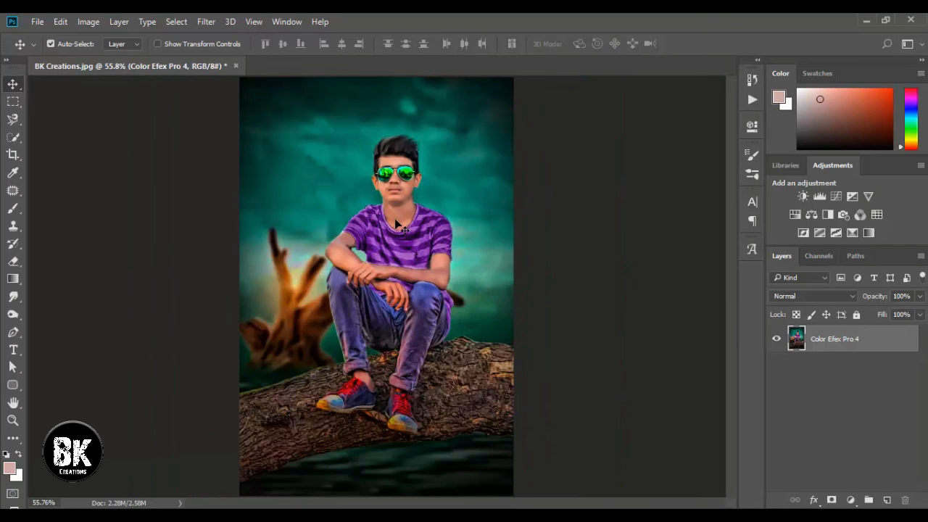
key(ctrl+z)
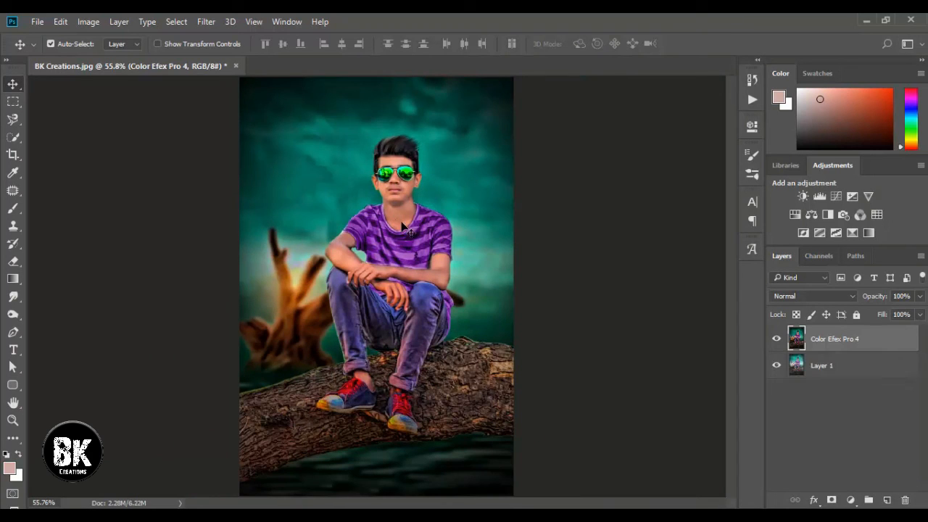
click(777, 339)
click(777, 340)
key(ctrl+shift+e)
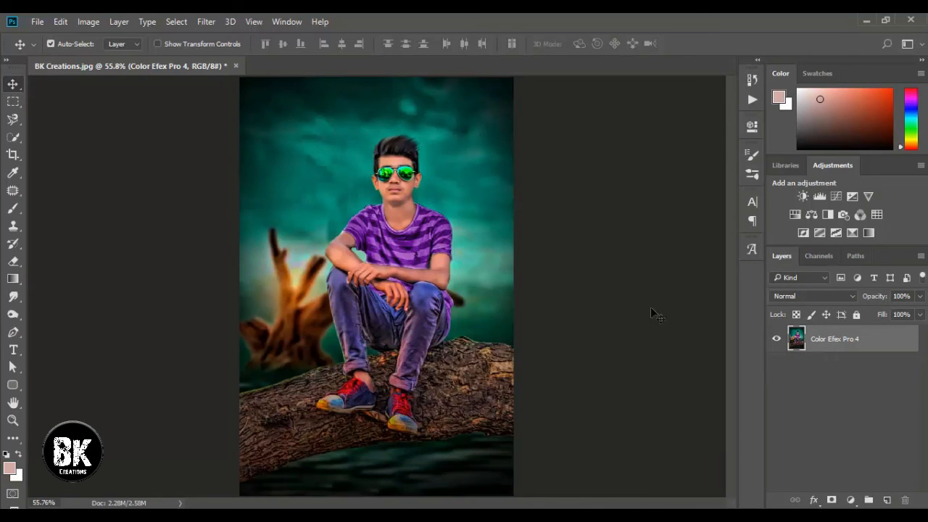
Step: Apply the GREYCstoration noise filter to the merged layer with strength 8, contour 0.2, noise scale 0.1 and 1 iteration
click(208, 22)
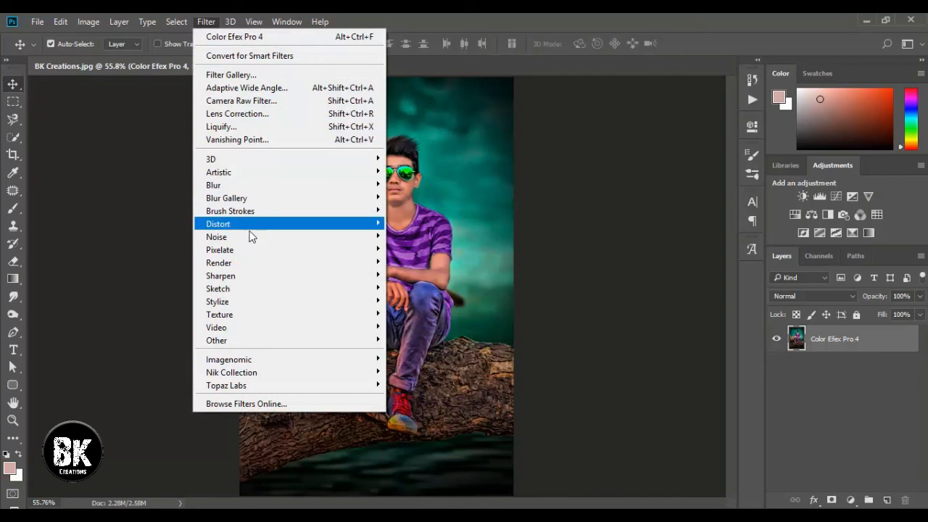
mouse_move(250, 237)
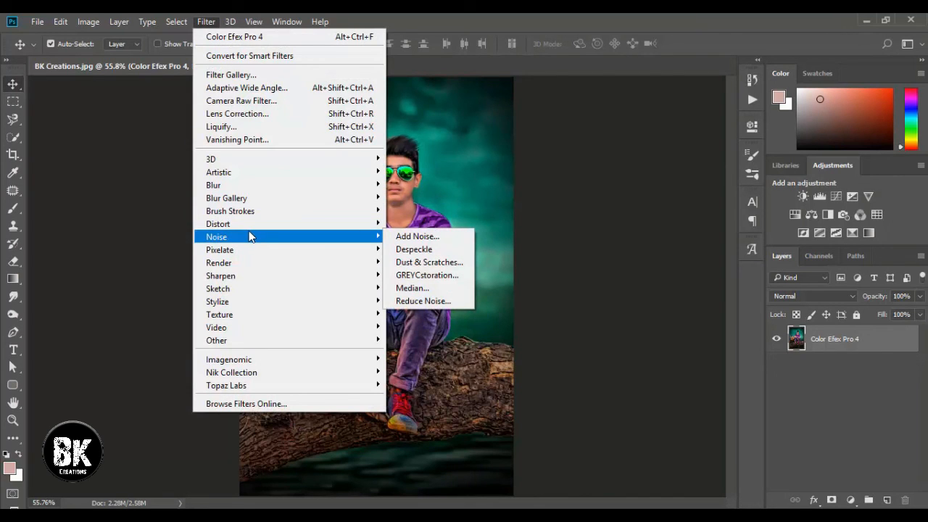
click(415, 273)
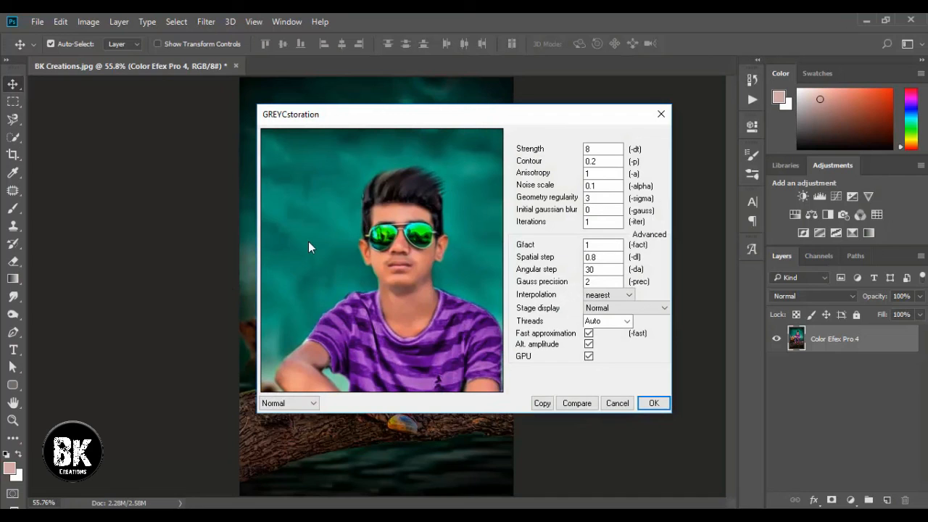
click(652, 405)
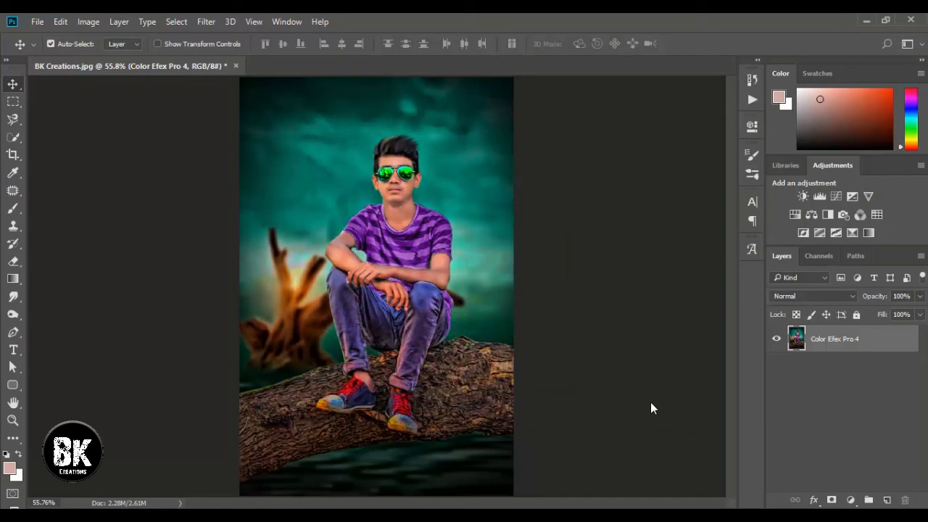
key(ctrl+minus)
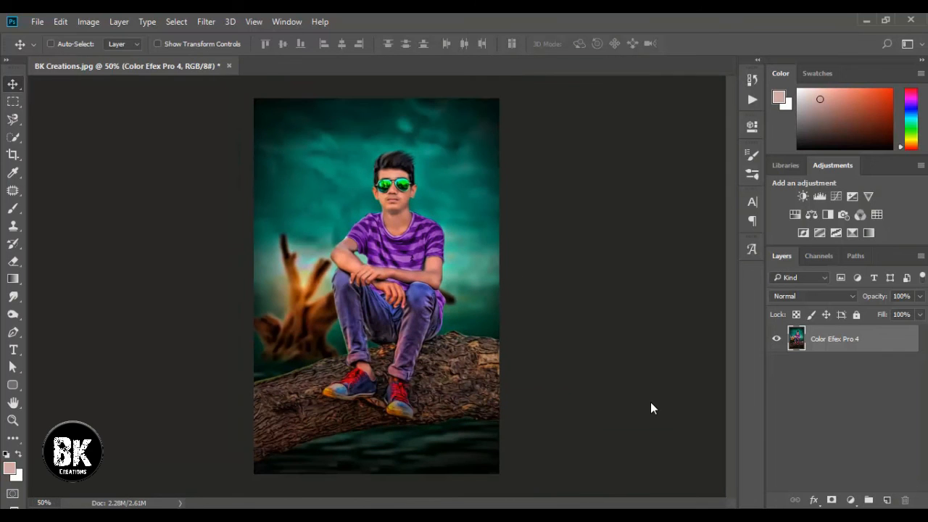